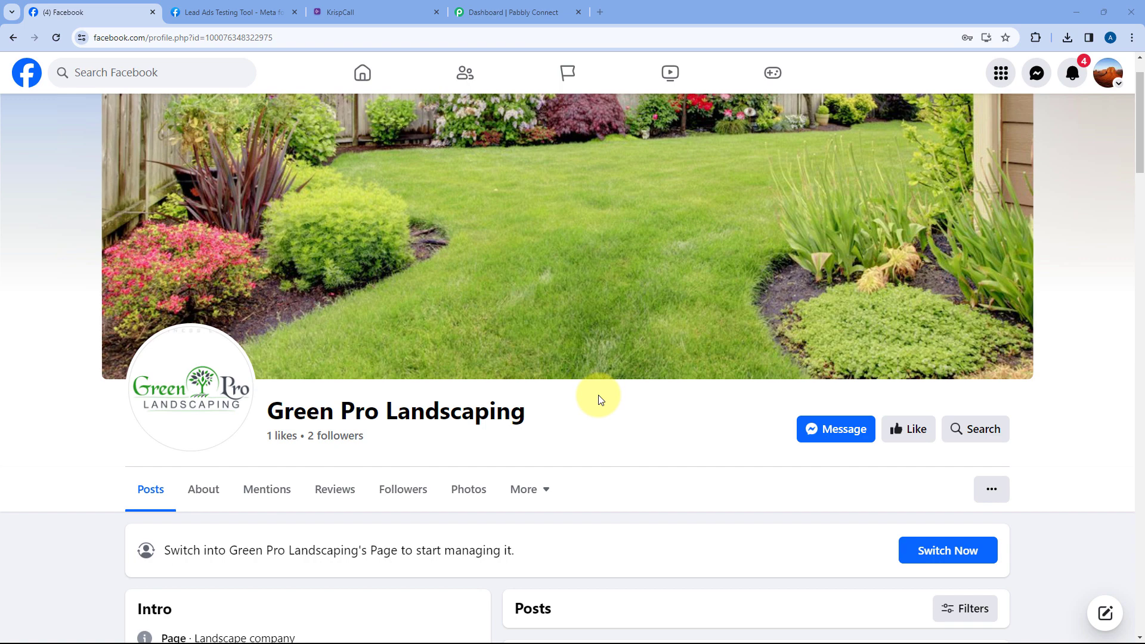
Switch from the Green Pro Landscaping Facebook page to the KrispCall dashboard tab
left_click(385, 10)
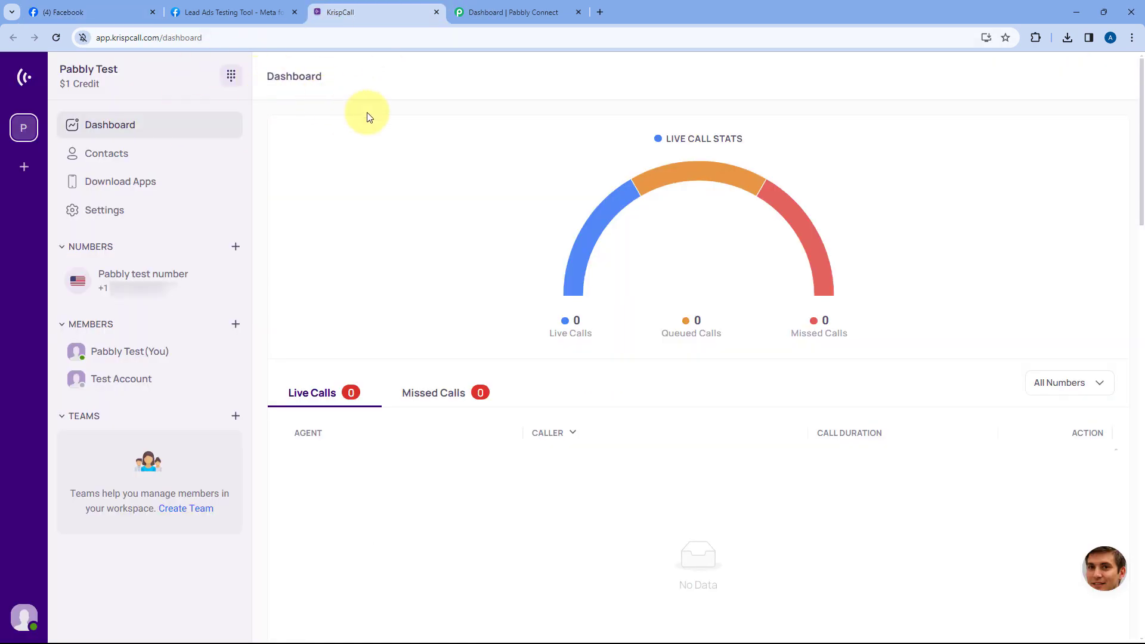
Cycle through the Facebook and KrispCall tabs, ending on the Pabbly Connect dashboard
left_click(125, 12)
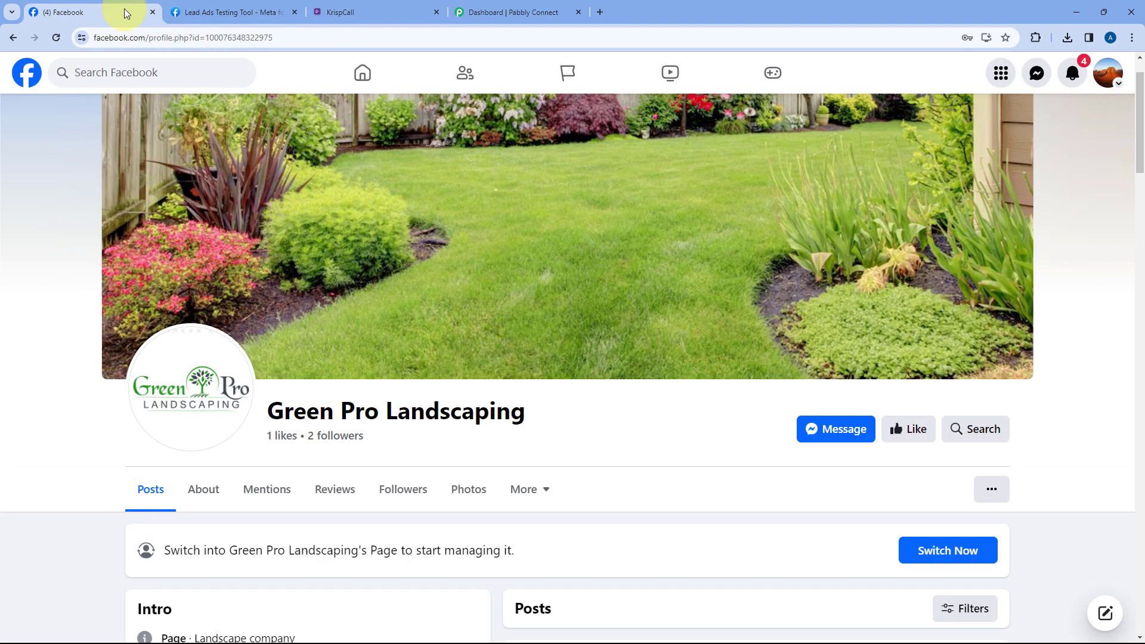
left_click(365, 11)
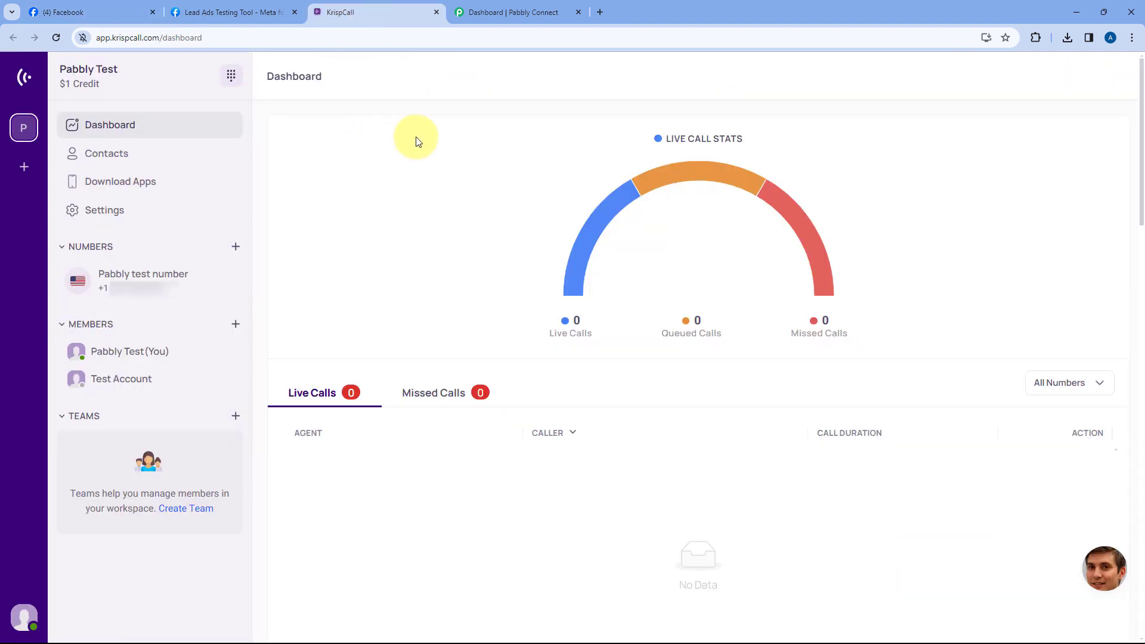
left_click(511, 13)
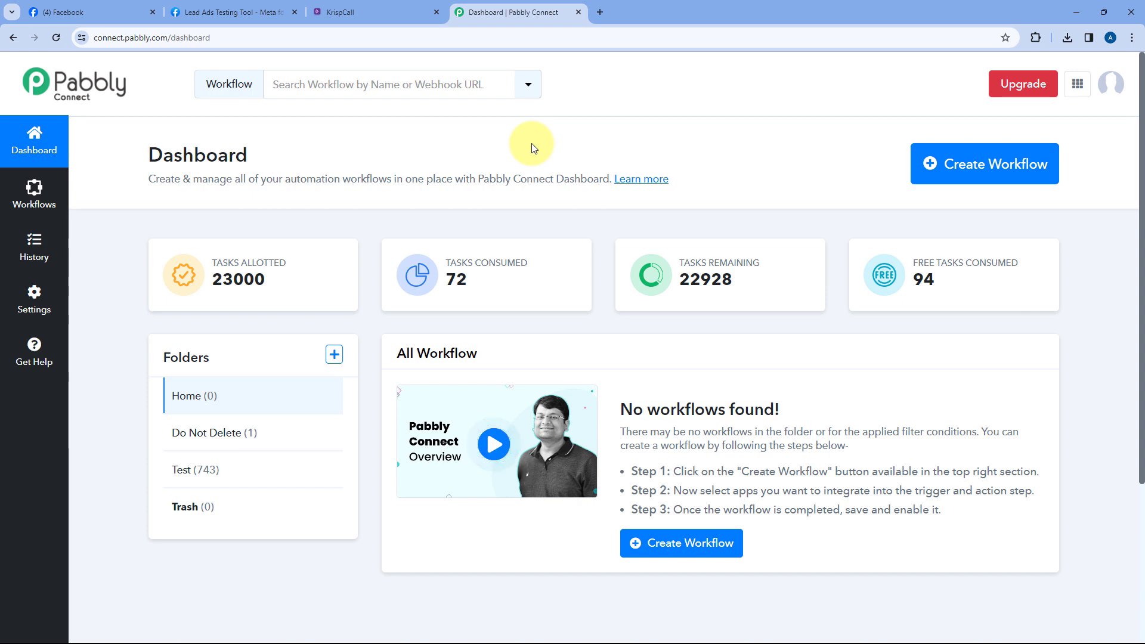
Create a workflow named 'Facebook Lead Ads to KrispCall', filed in the Home folder
left_click(1012, 170)
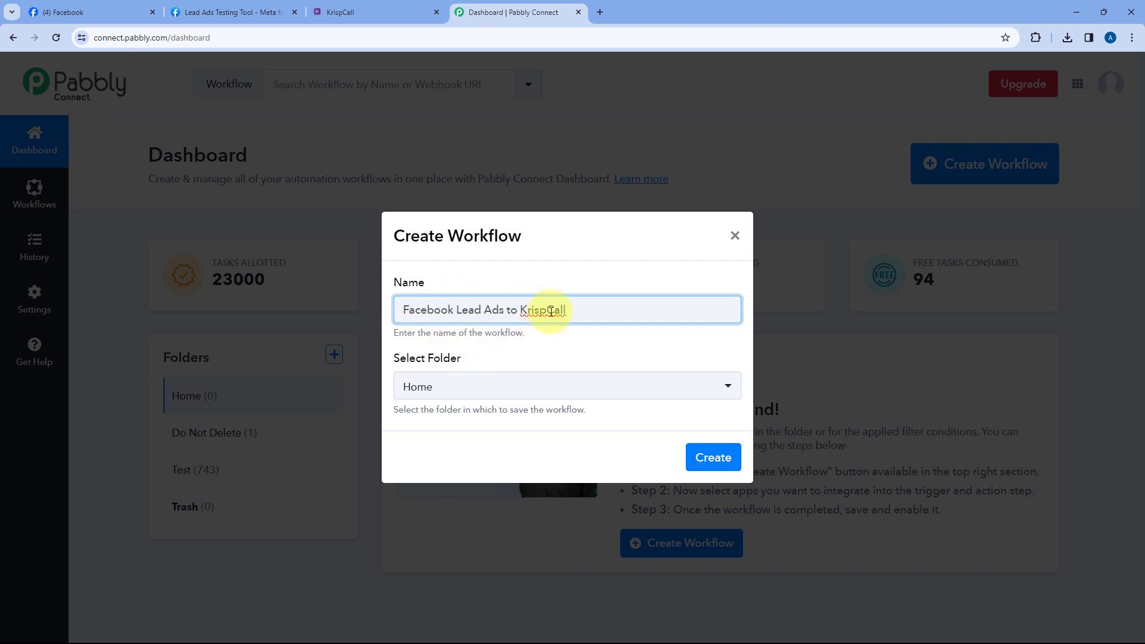
left_click(541, 387)
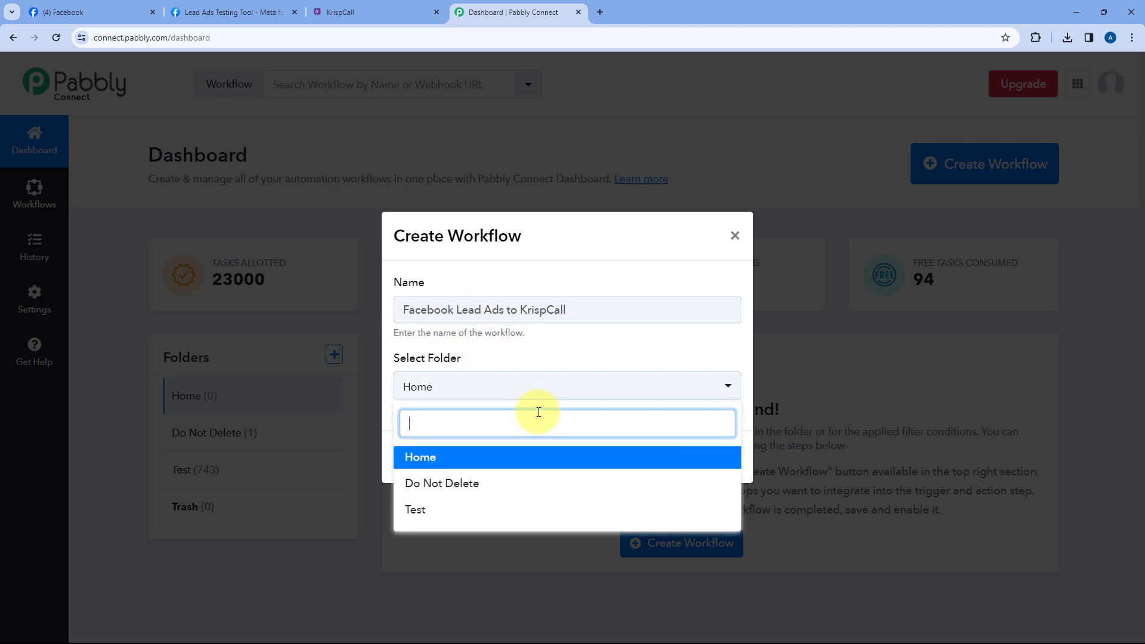
left_click(460, 457)
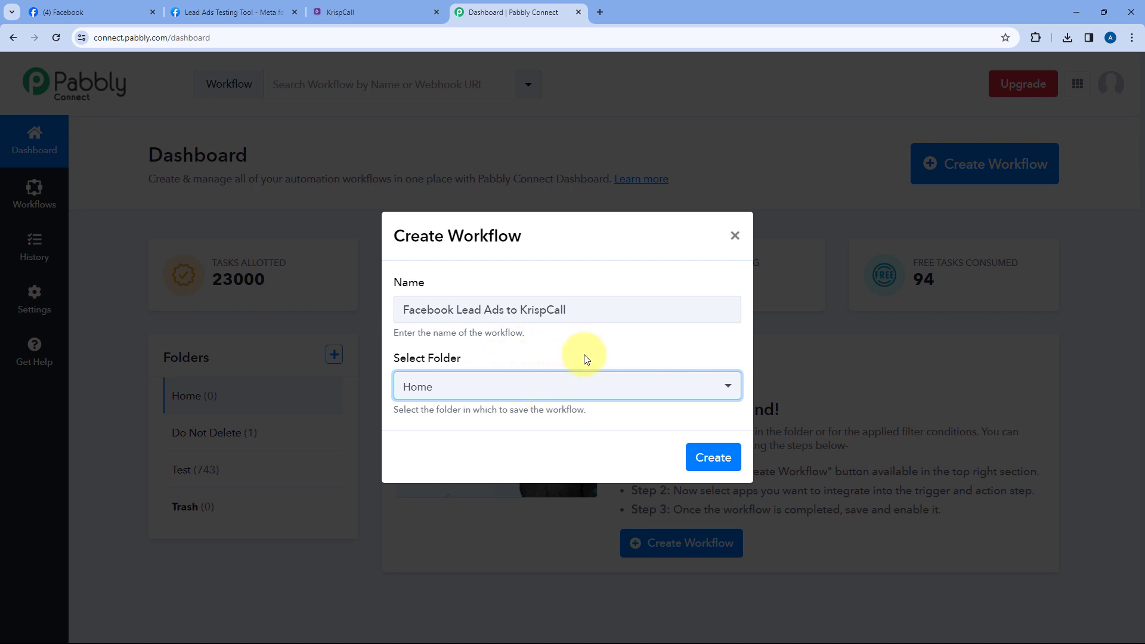
left_click(709, 458)
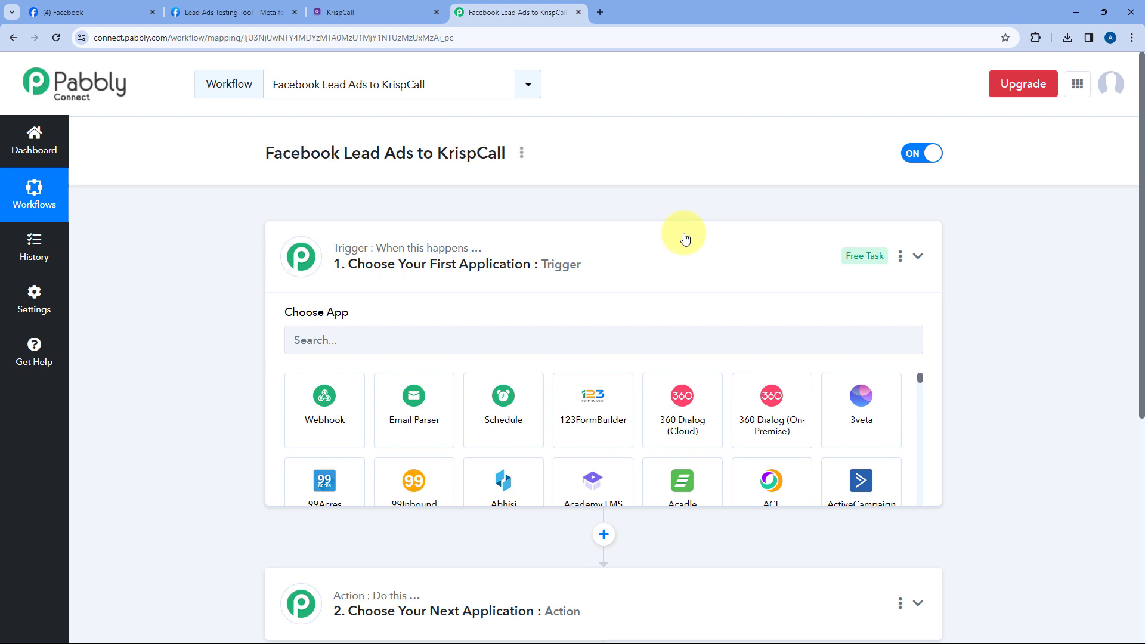
Collapse and re-expand the Trigger card so its Choose App grid appears
left_click(685, 238)
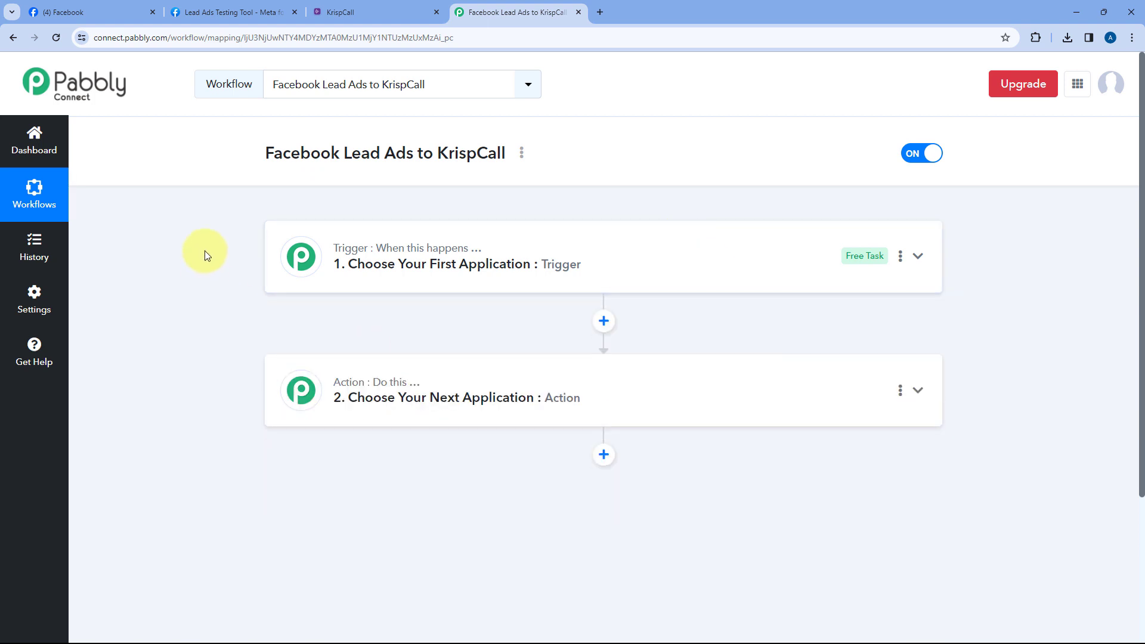
scroll(234, 275, "down", 1)
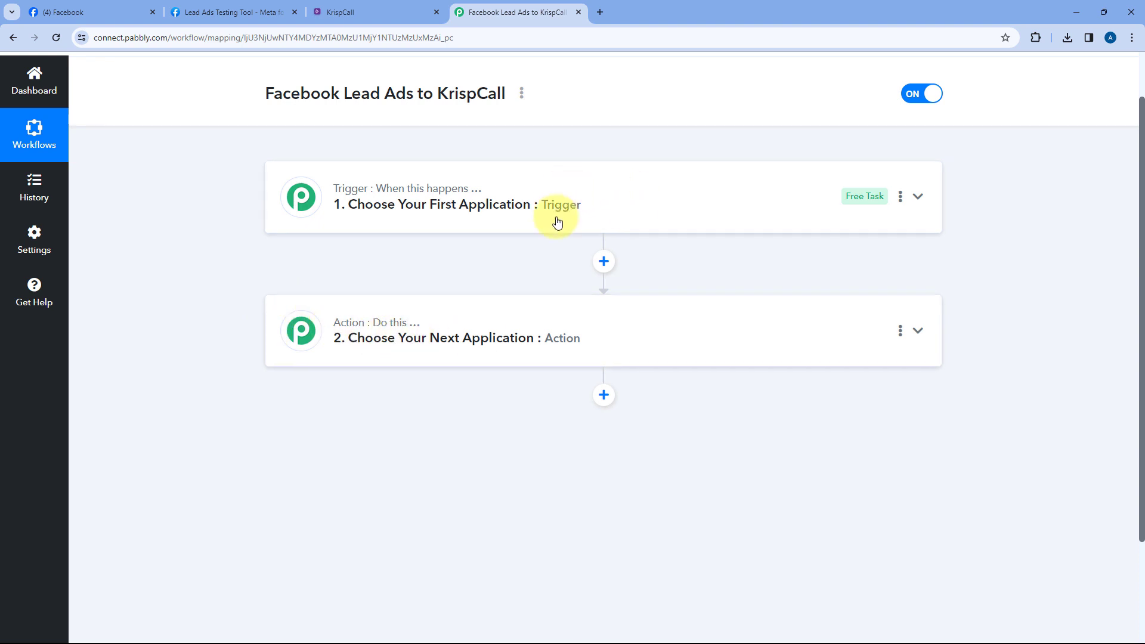
left_click(608, 202)
scroll(229, 261, "up", 1)
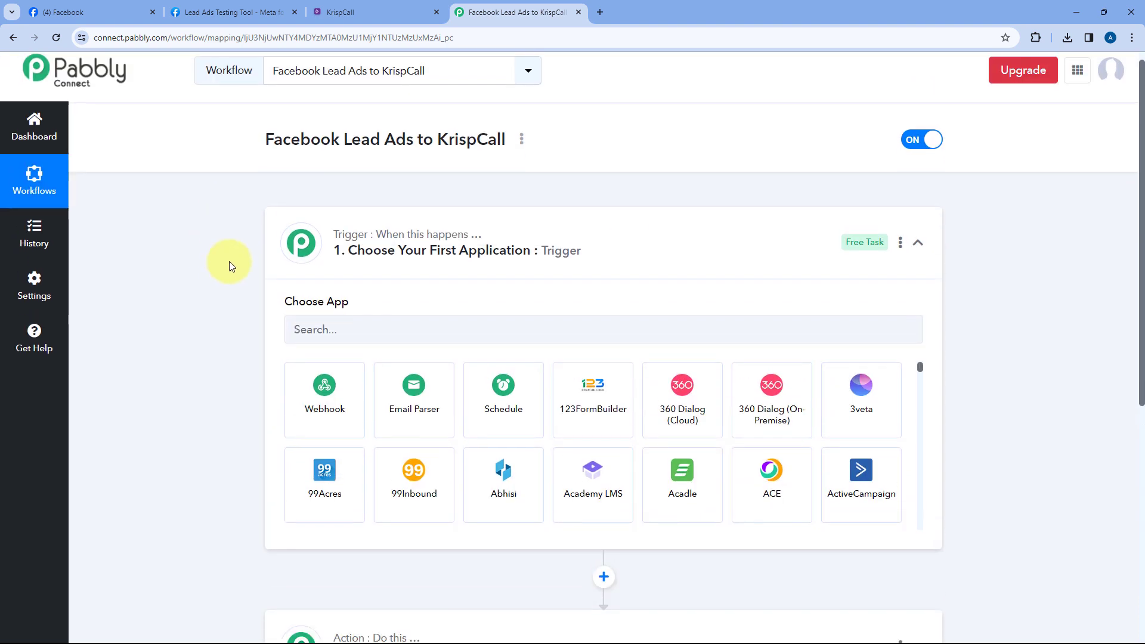
scroll(229, 261, "down", 1)
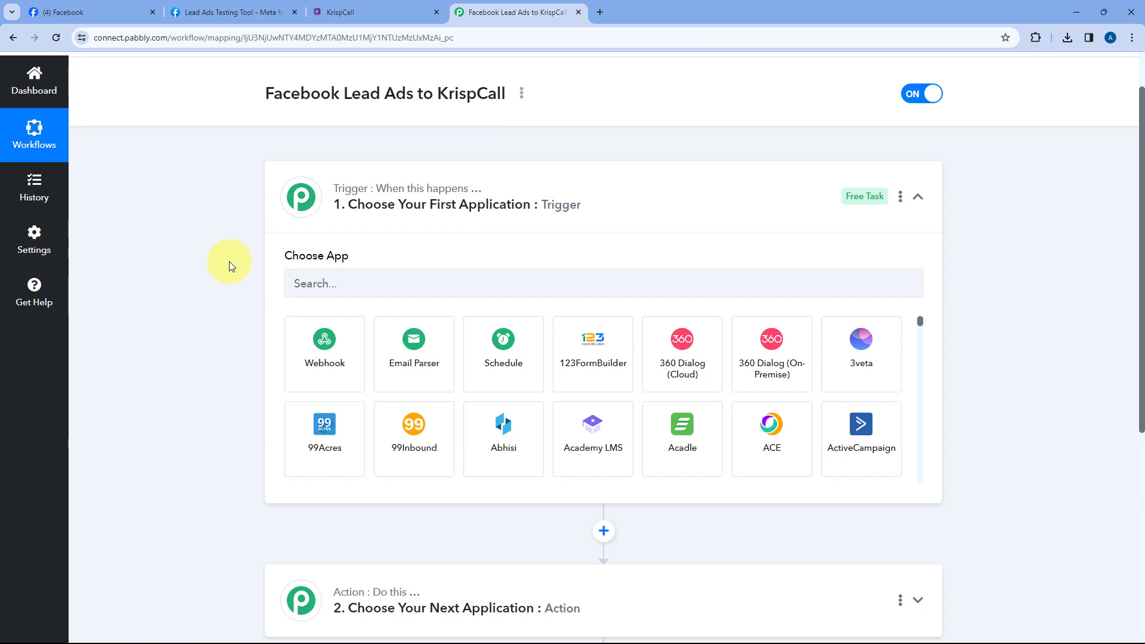
Check the Green Pro Landscaping Facebook page twice, then browse the trigger's app list
left_click(113, 10)
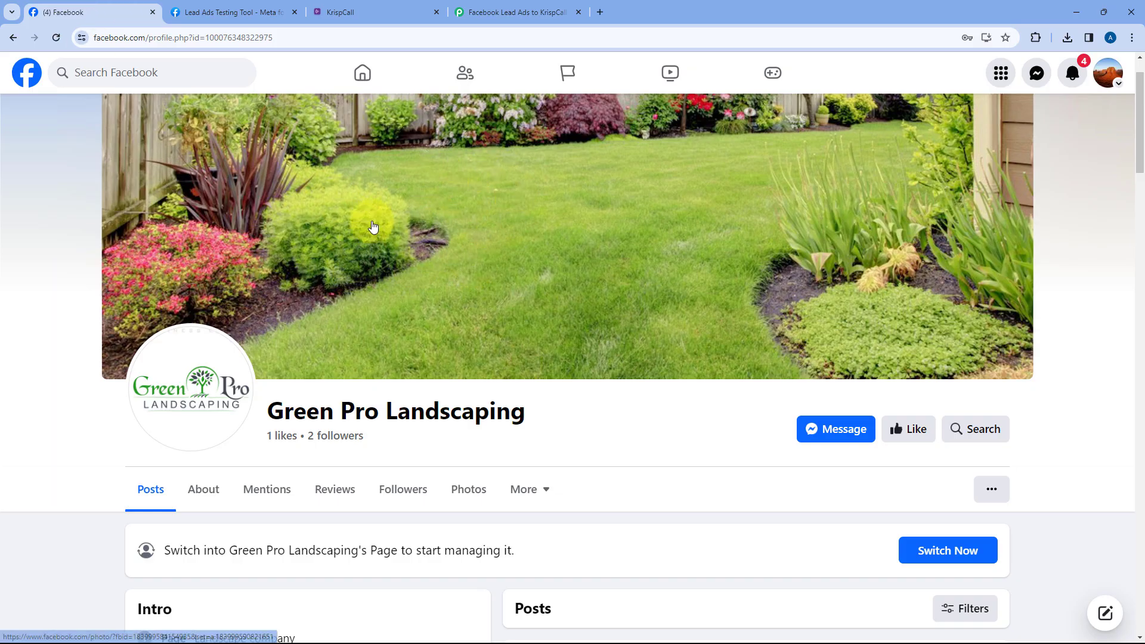
left_click(503, 11)
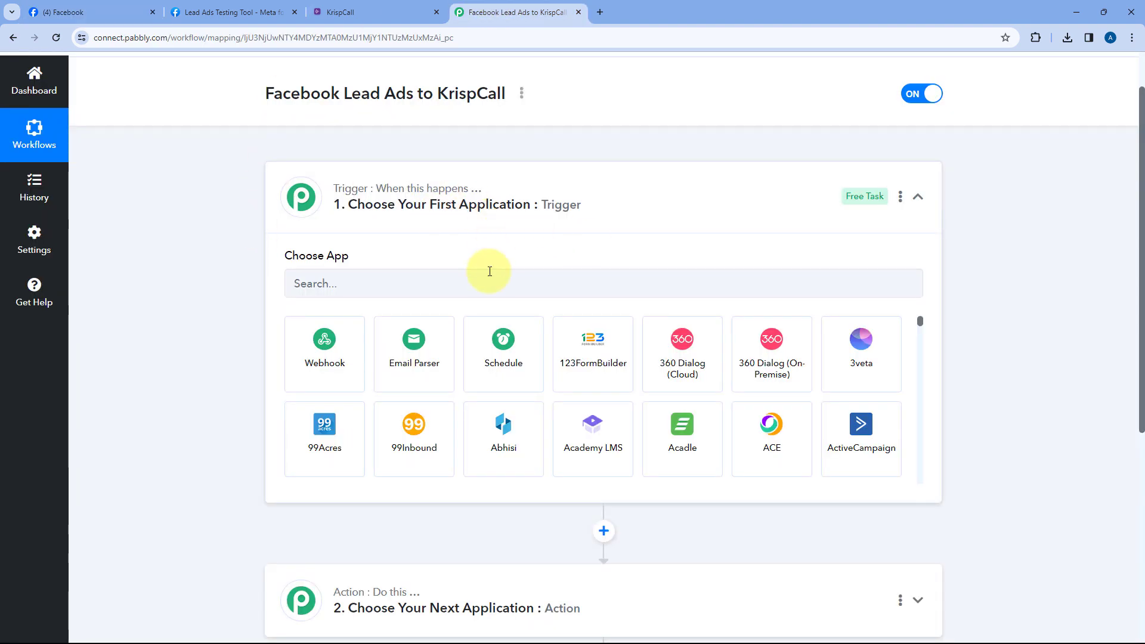
left_click(97, 10)
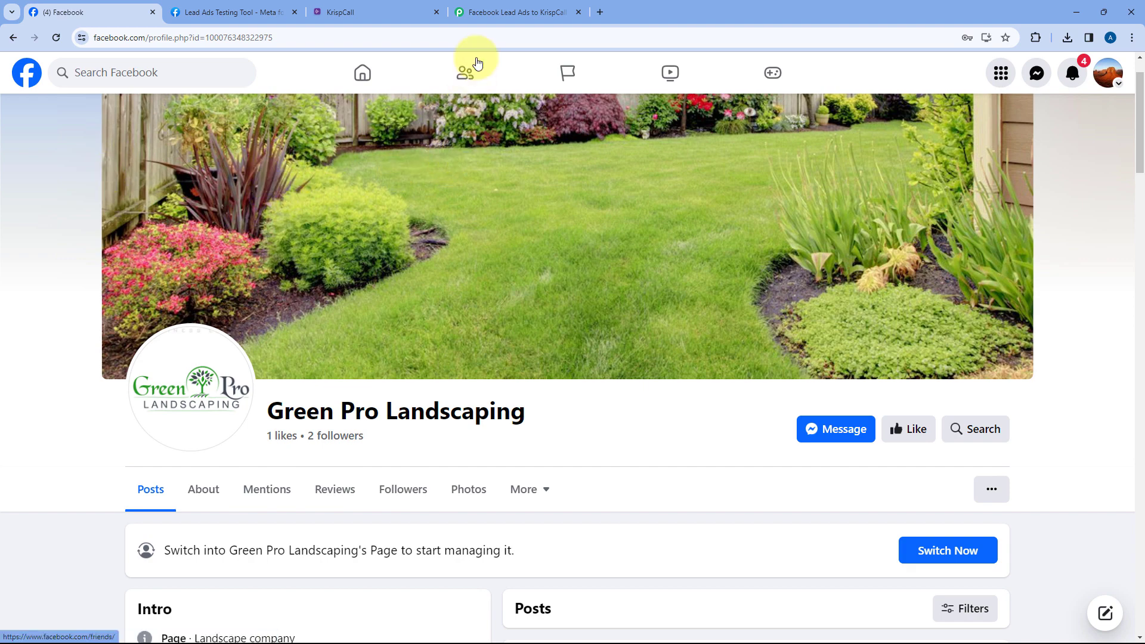
left_click(480, 11)
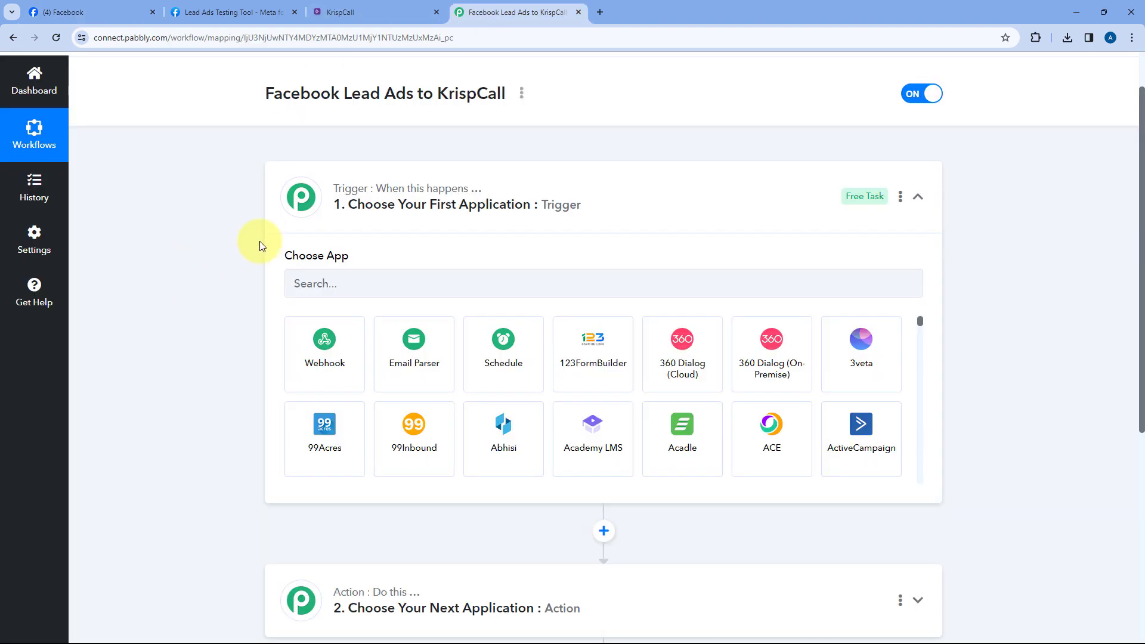
scroll(518, 232, "down", 1)
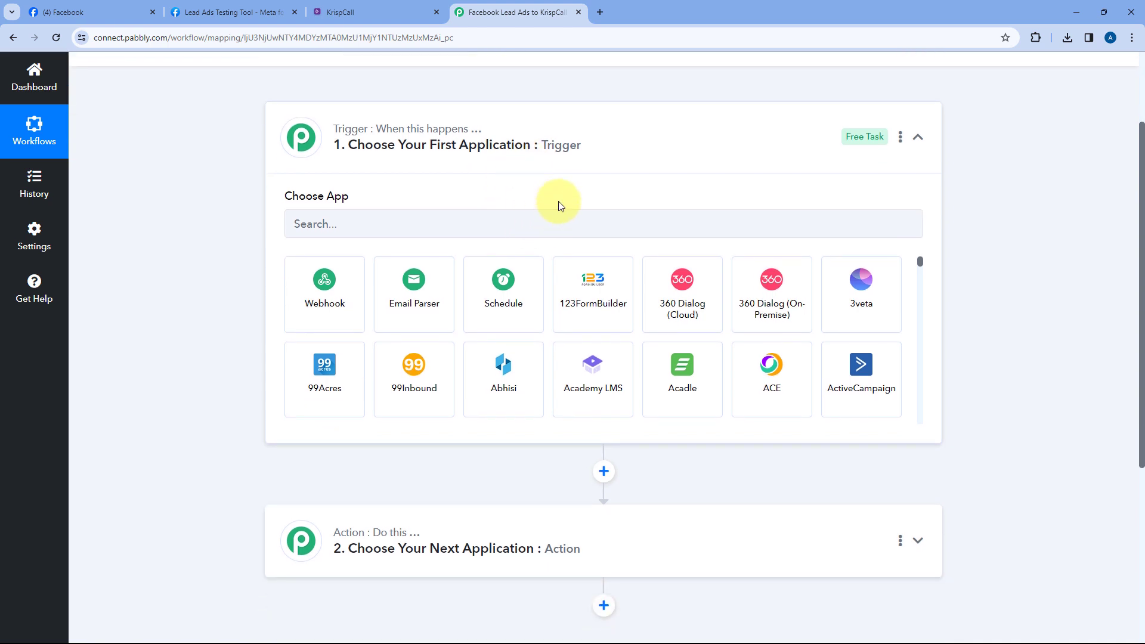
scroll(560, 206, "down", 2)
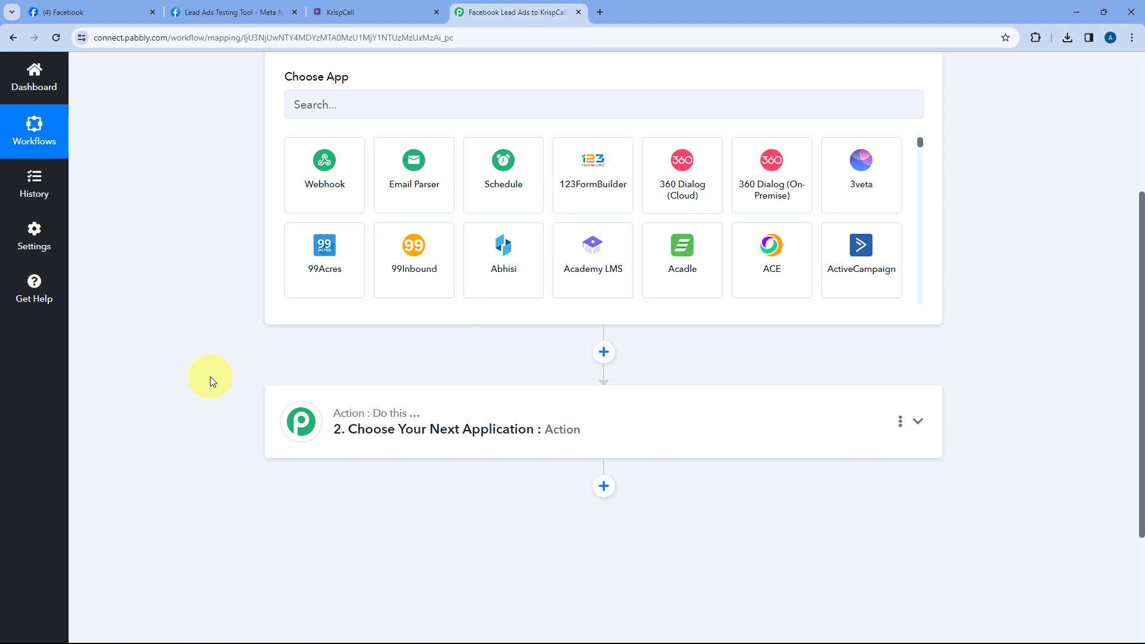
scroll(212, 377, "up", 2)
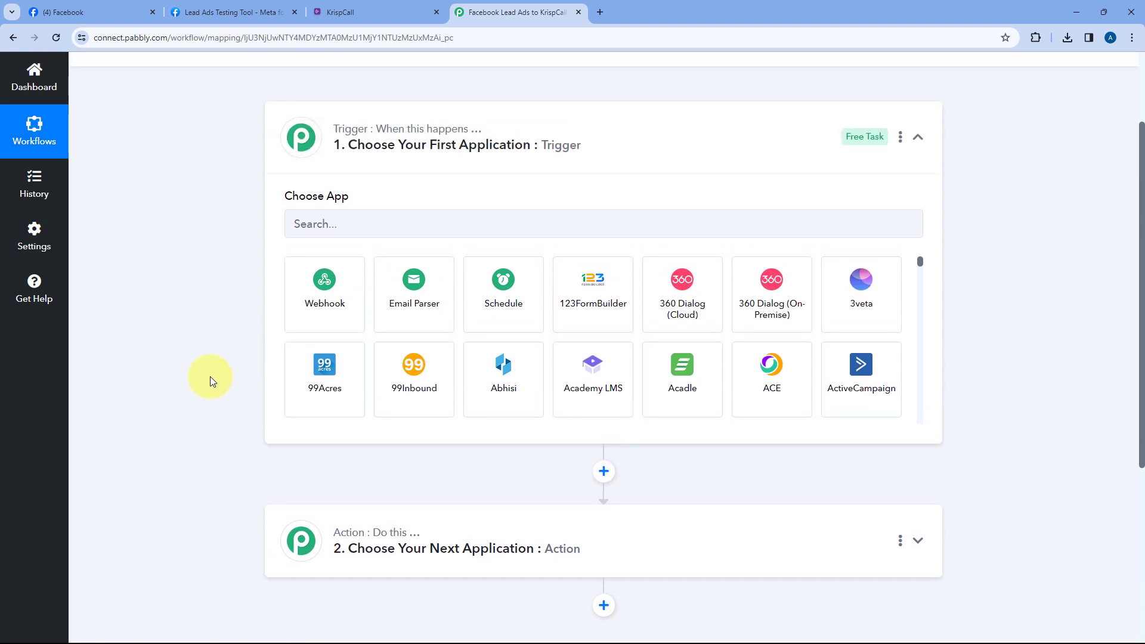
Search 'Face', pick Facebook Lead Ads with the New Lead (Instant) event, and start connecting
left_click(343, 227)
type("Face")
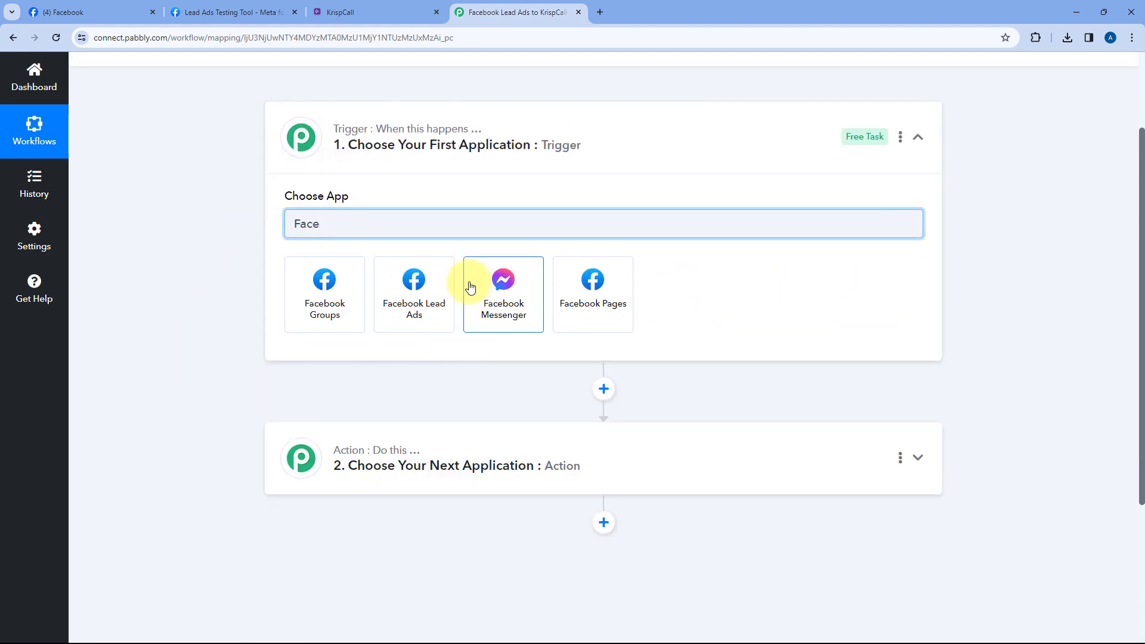
left_click(419, 285)
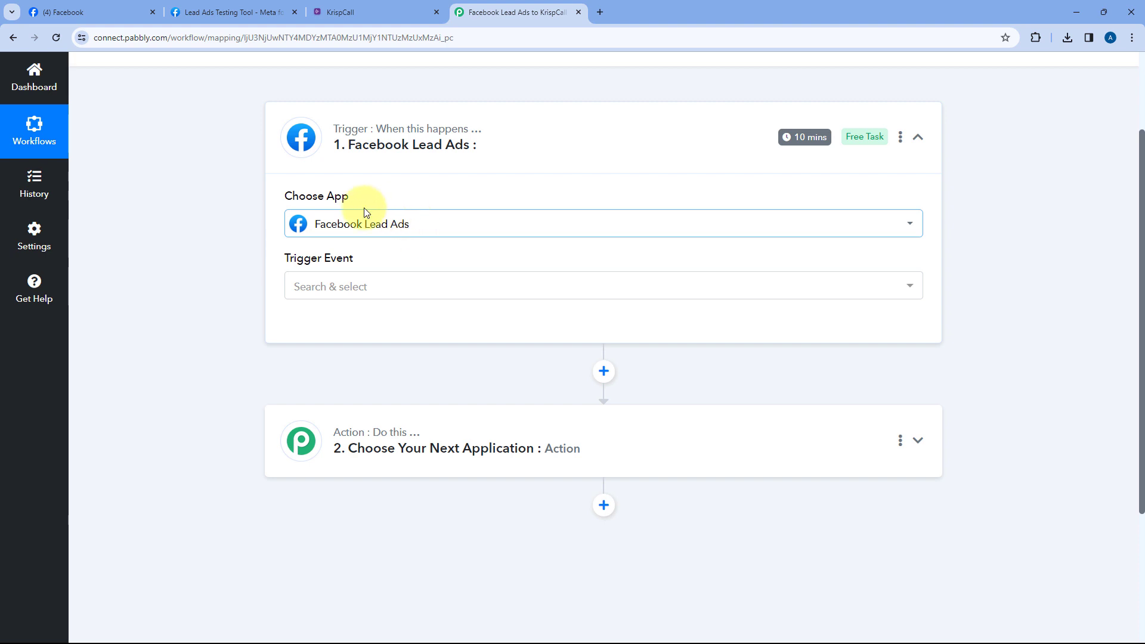
left_click(391, 285)
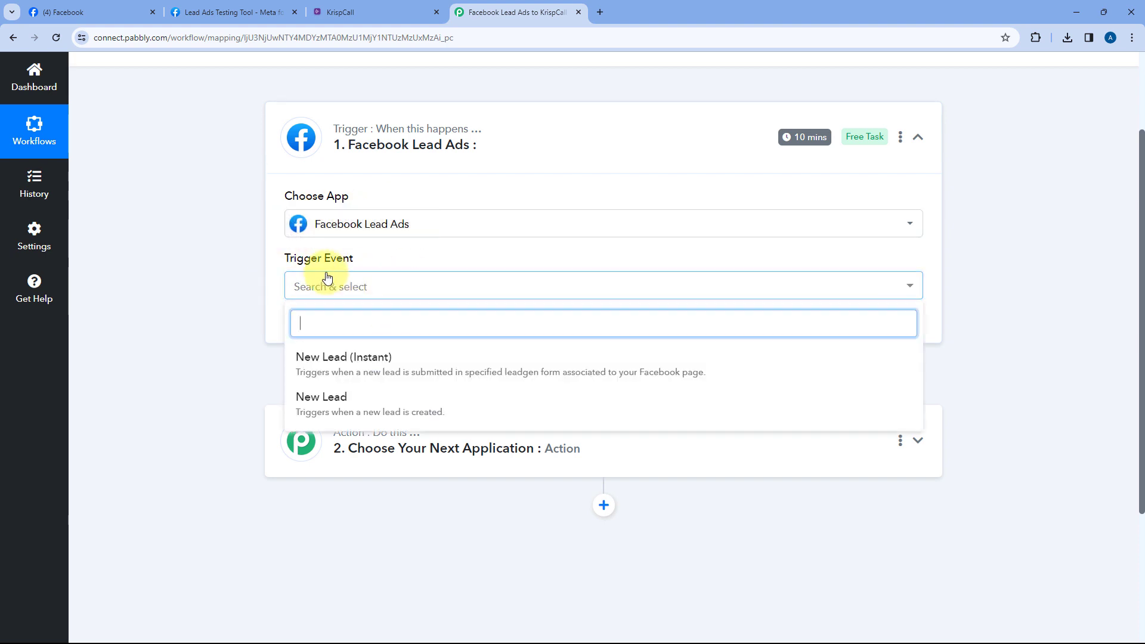
scroll(263, 299, "down", 1)
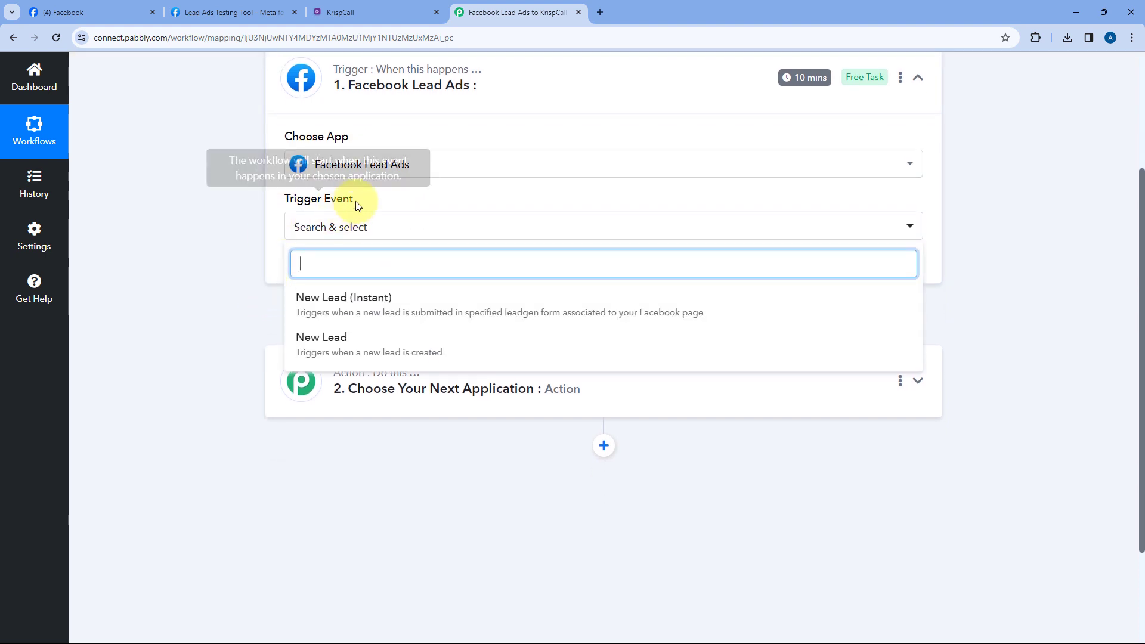
left_click(401, 303)
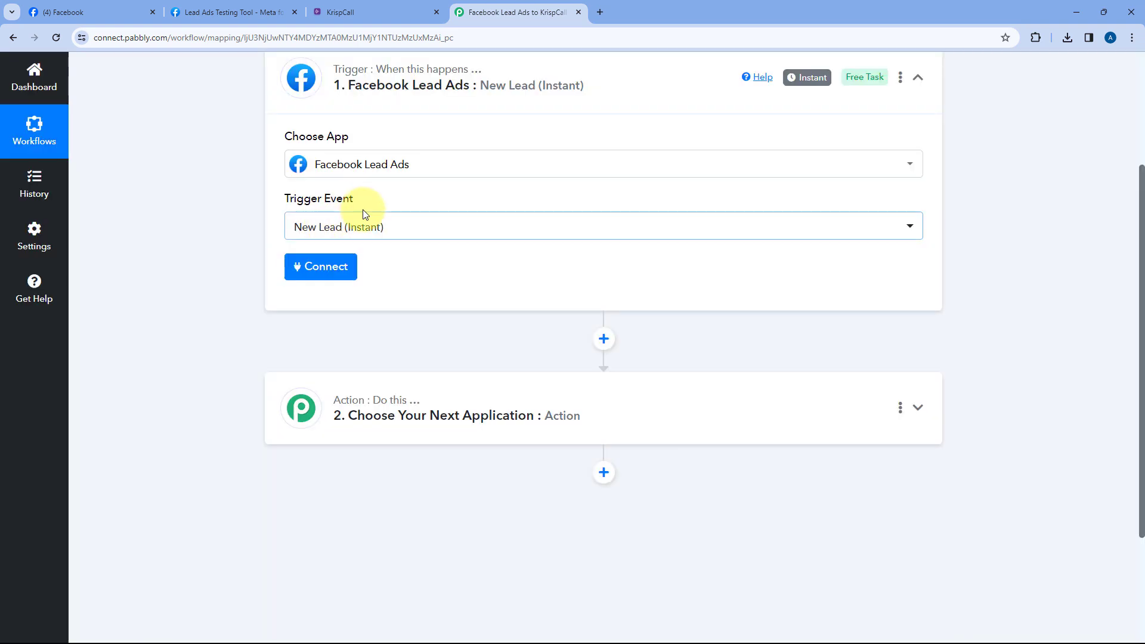
left_click(329, 279)
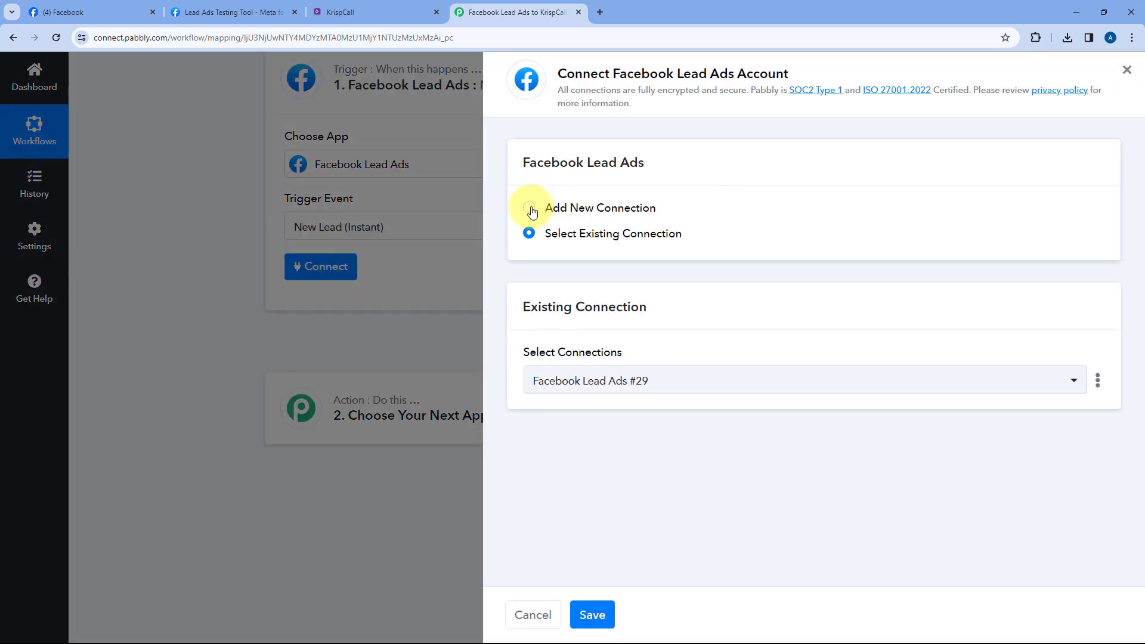
Add a new Facebook Lead Ads connection, authorise it, and return to the workflow tab
left_click(529, 208)
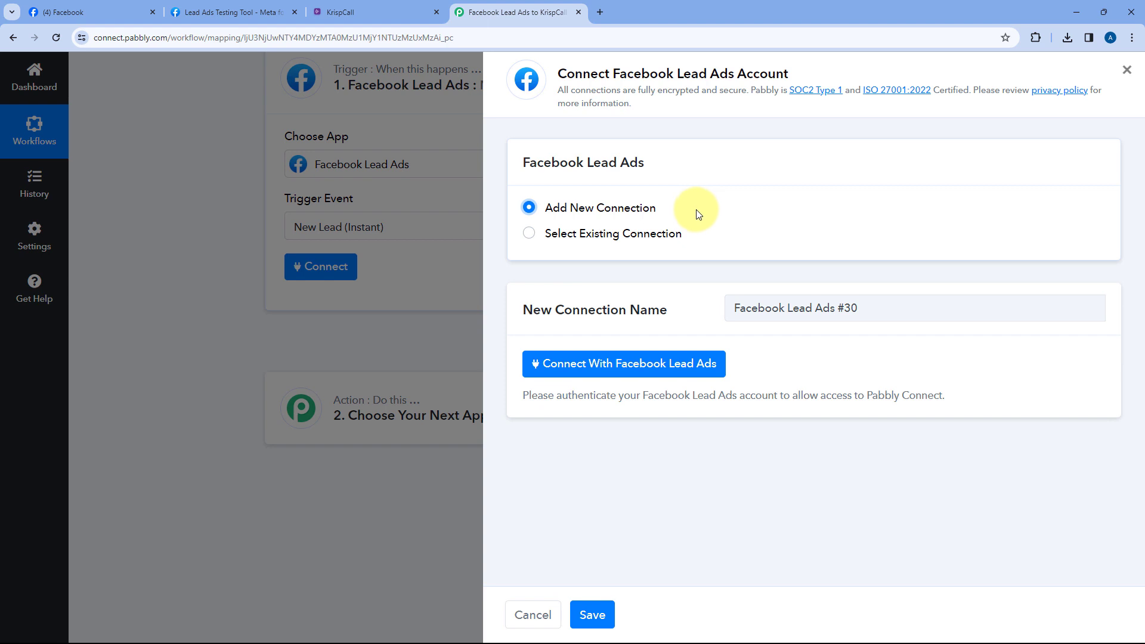
left_click(595, 365)
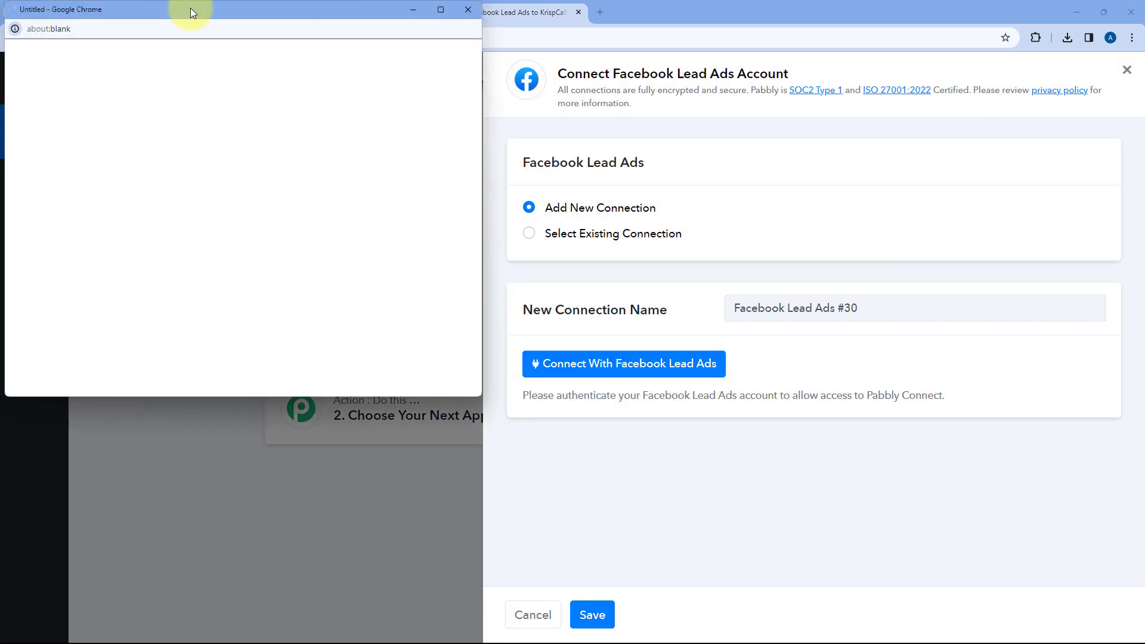
left_click(109, 8)
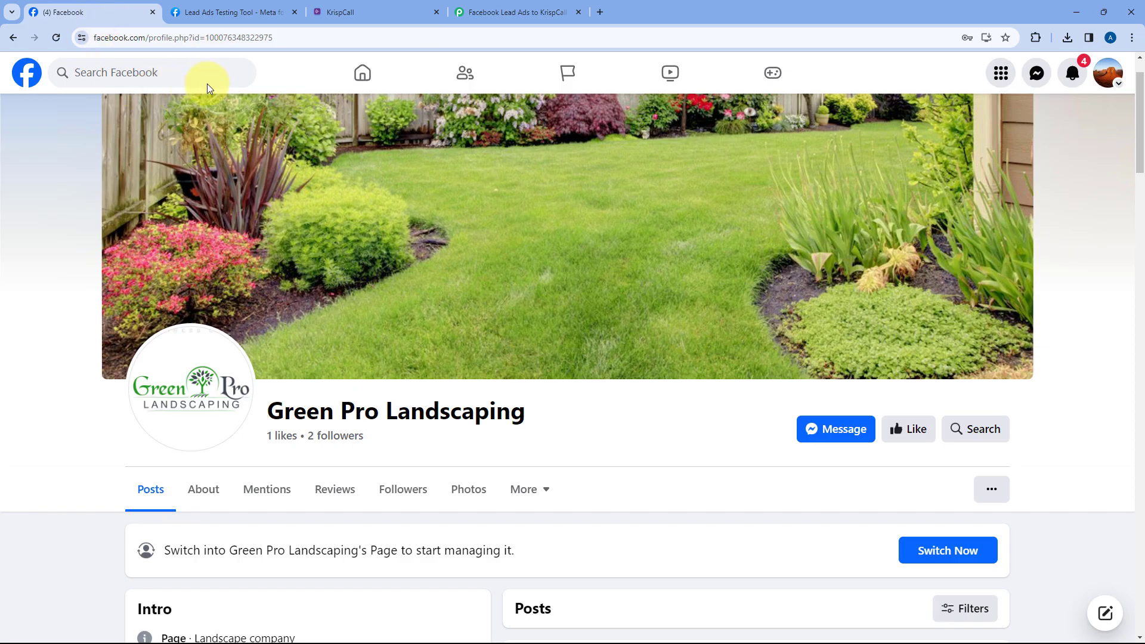
left_click(512, 12)
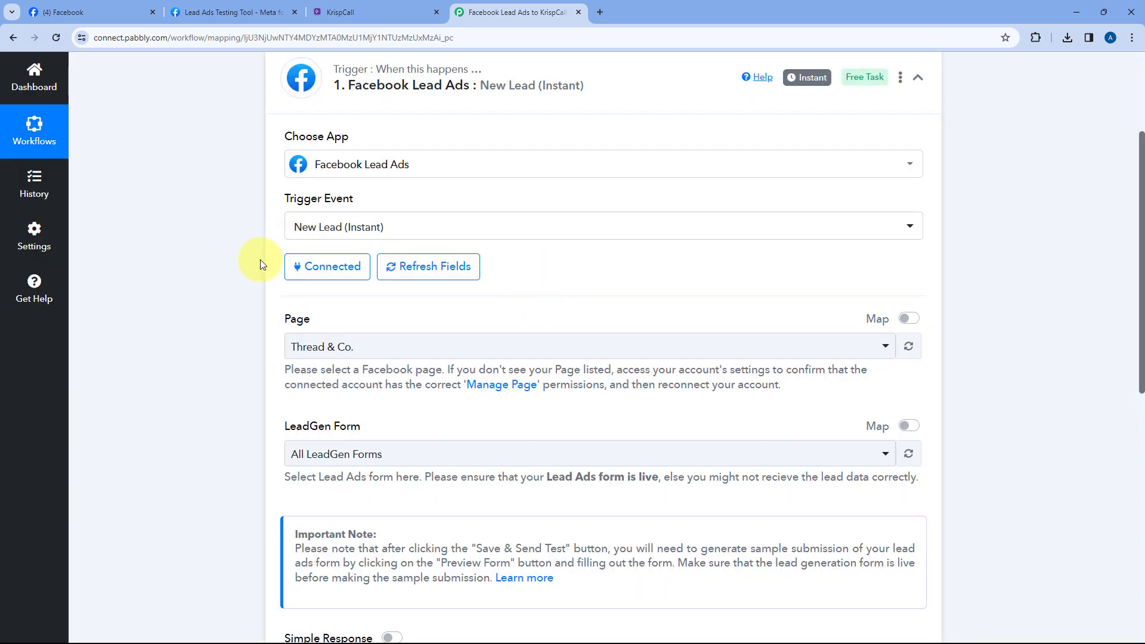
Open the trigger's Page dropdown and scroll through the available Facebook pages
scroll(453, 256, "down", 1)
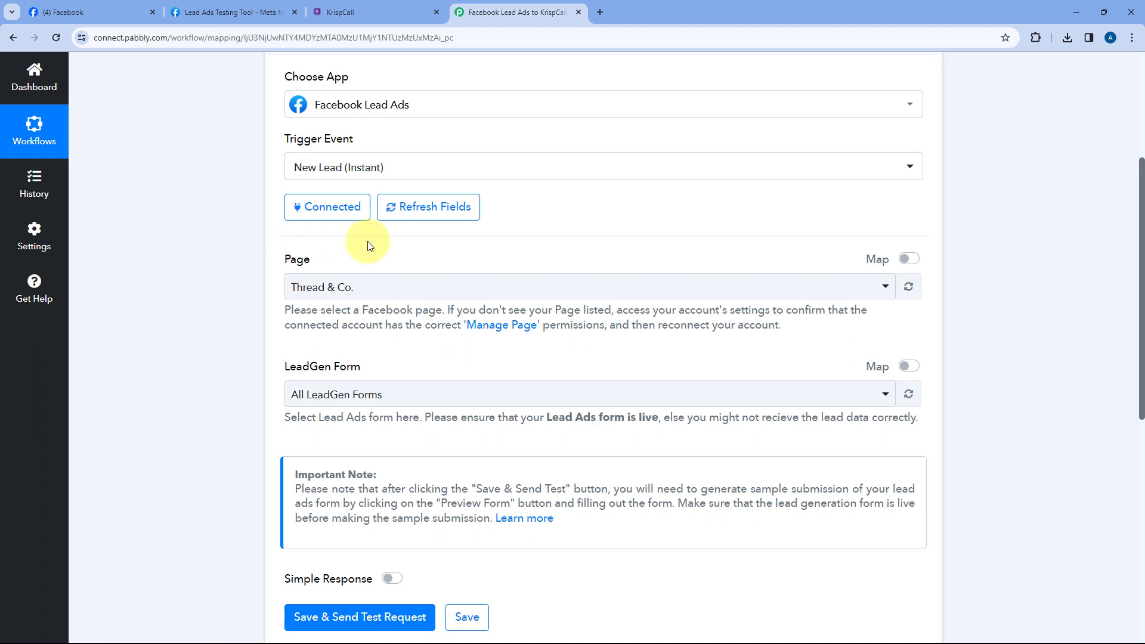
scroll(382, 232, "down", 1)
scroll(402, 195, "down", 1)
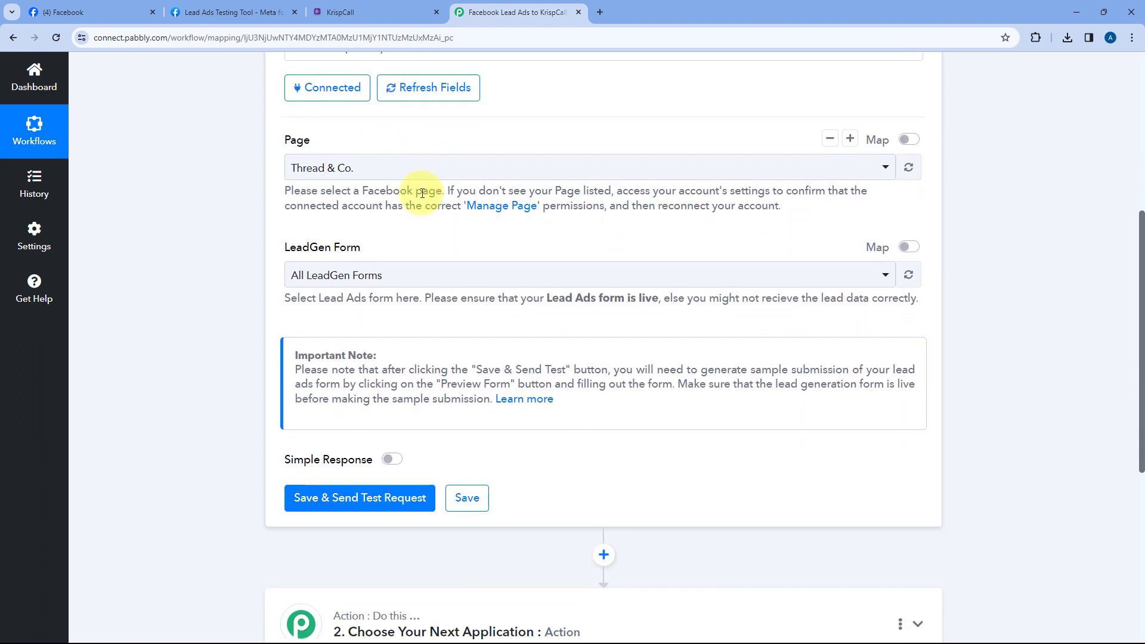
left_click(457, 173)
scroll(262, 208, "down", 1)
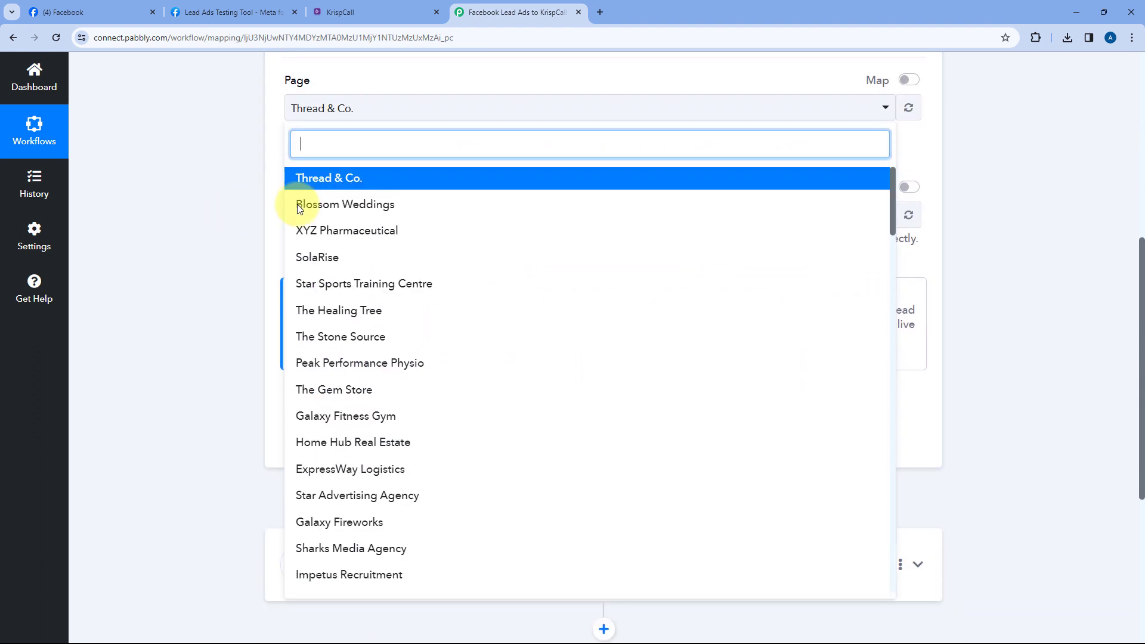
scroll(463, 267, "down", 4)
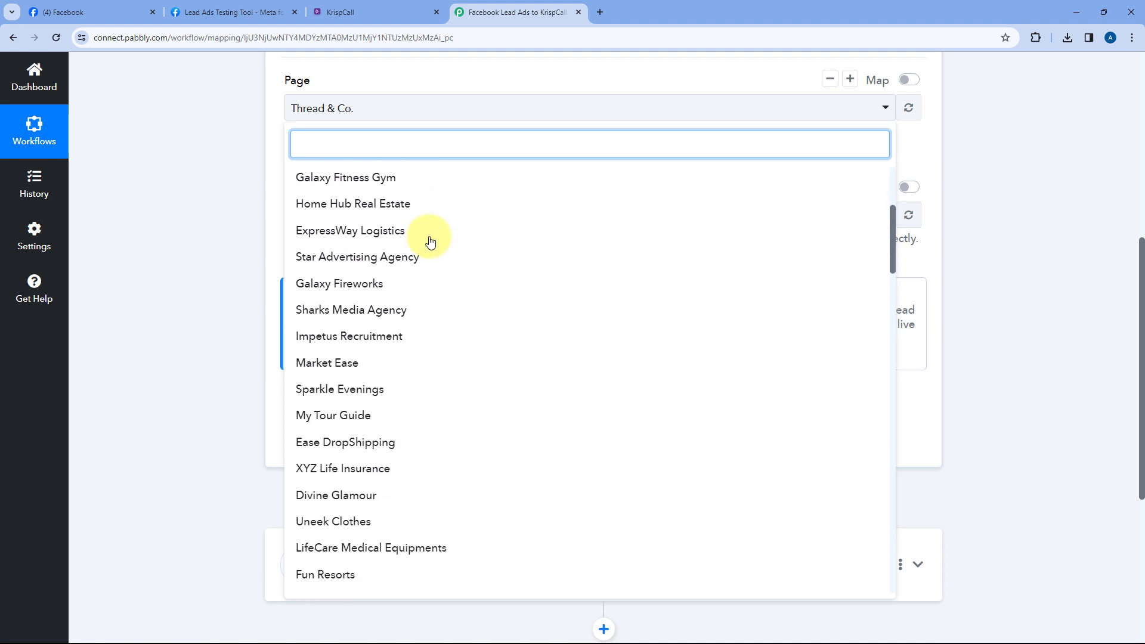
scroll(430, 241, "down", 1)
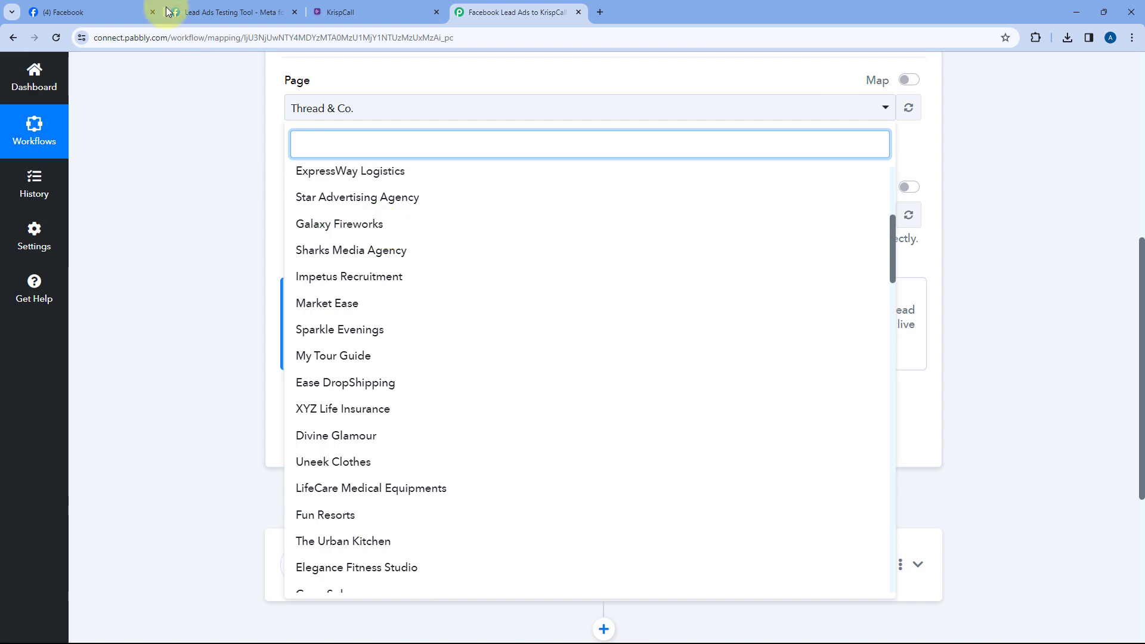
Confirm on the Facebook tab that the page is Green Pro Landscaping, then return
left_click(122, 11)
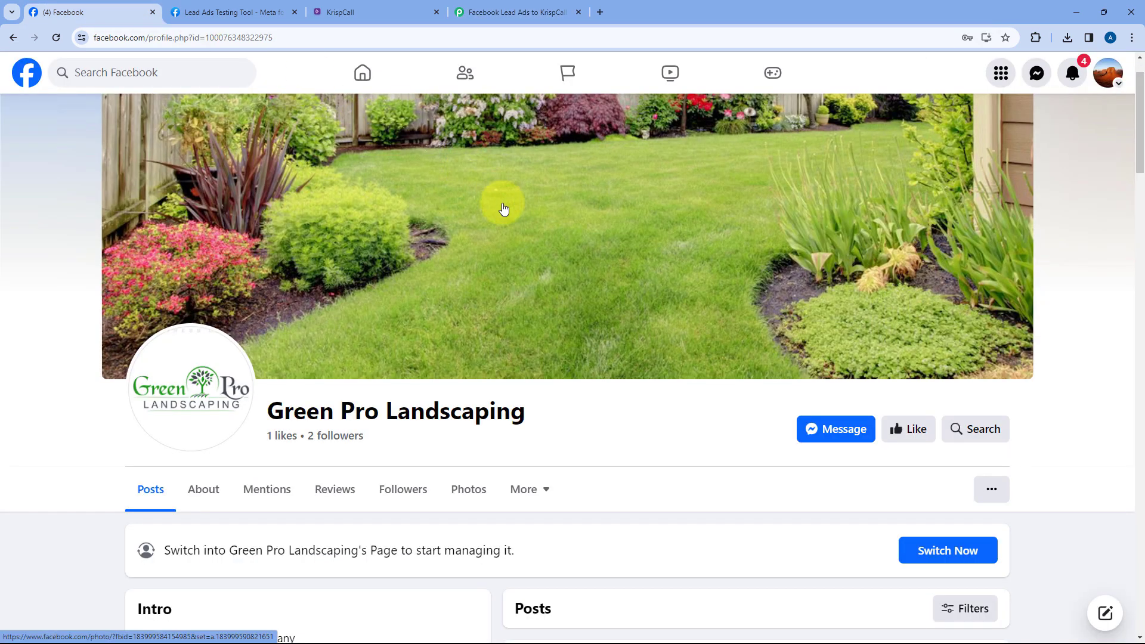
left_click(479, 13)
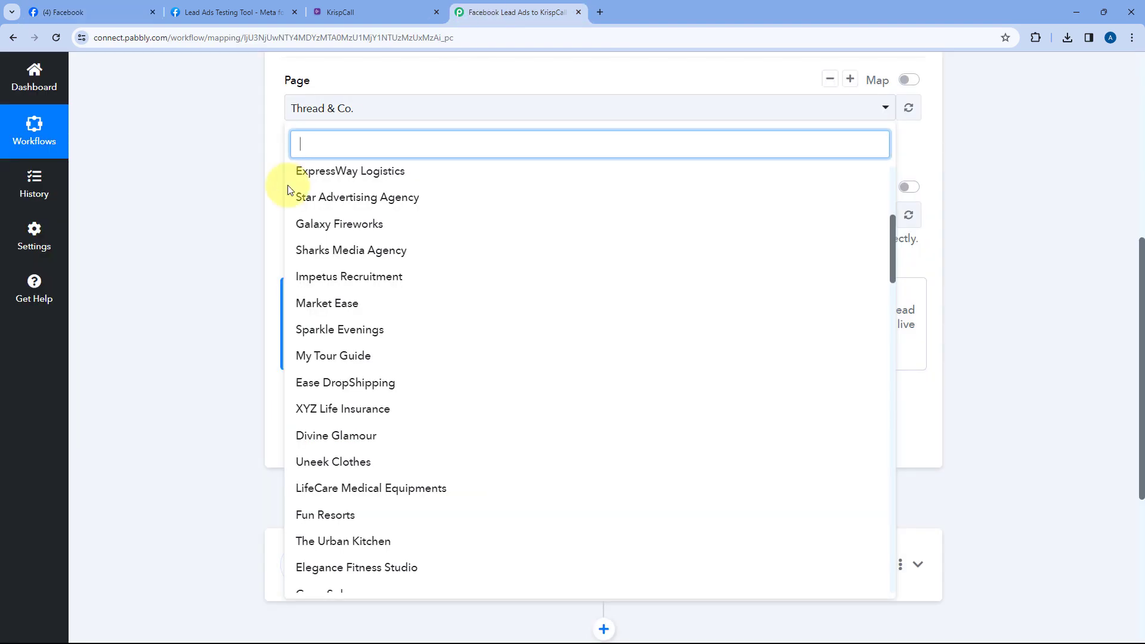
scroll(383, 280, "down", 2)
scroll(383, 286, "down", 2)
left_click(110, 13)
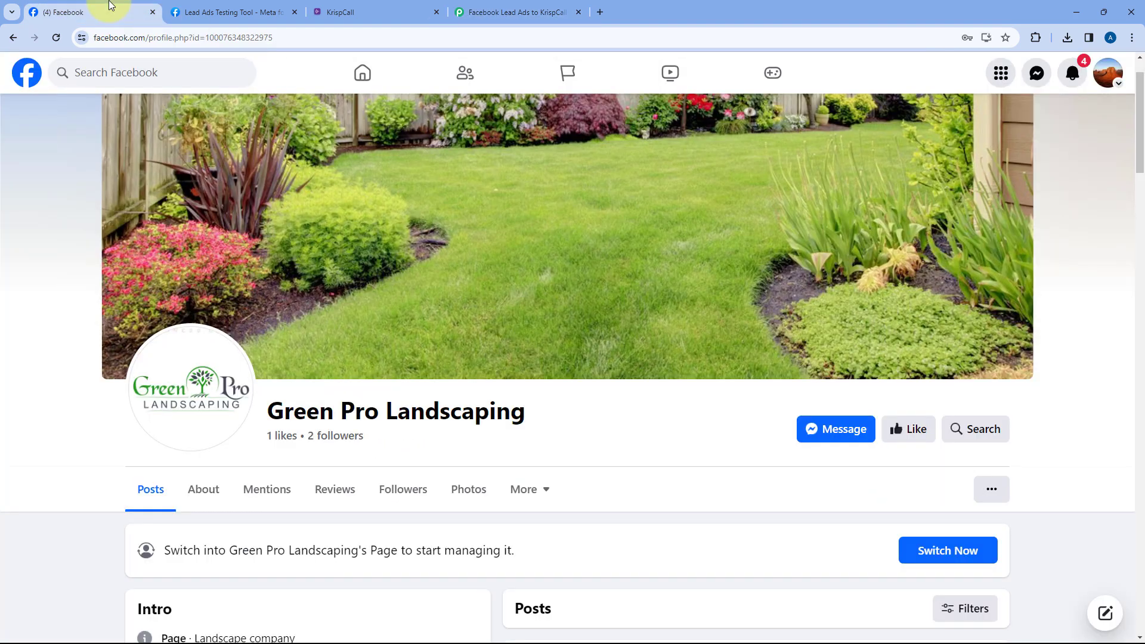
scroll(378, 401, "down", 2)
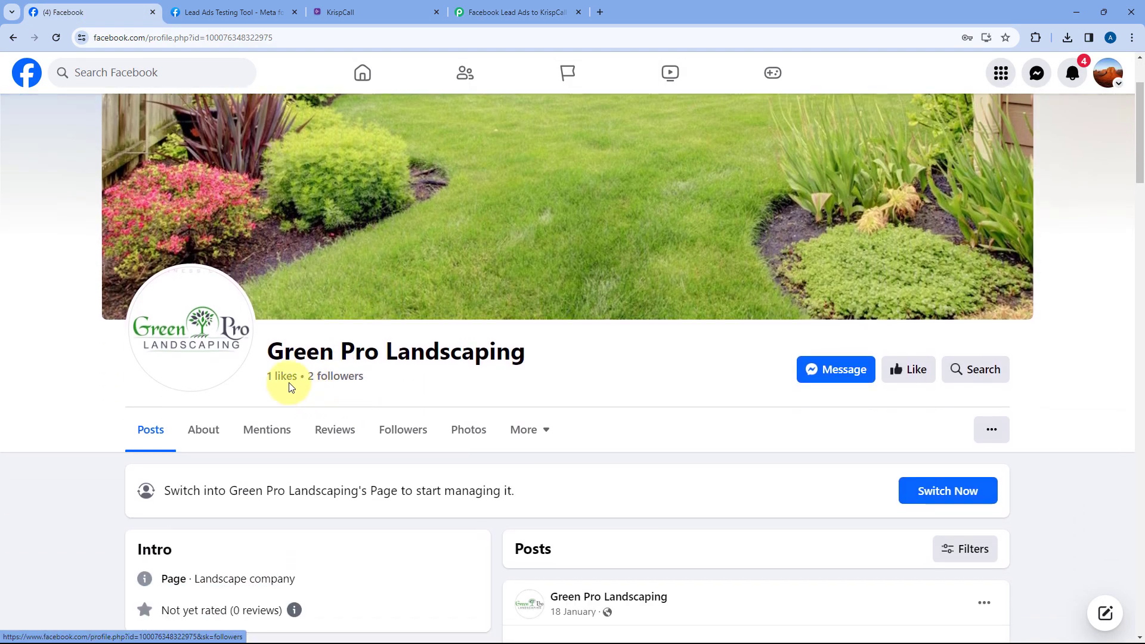
left_click_drag(266, 350, 562, 345)
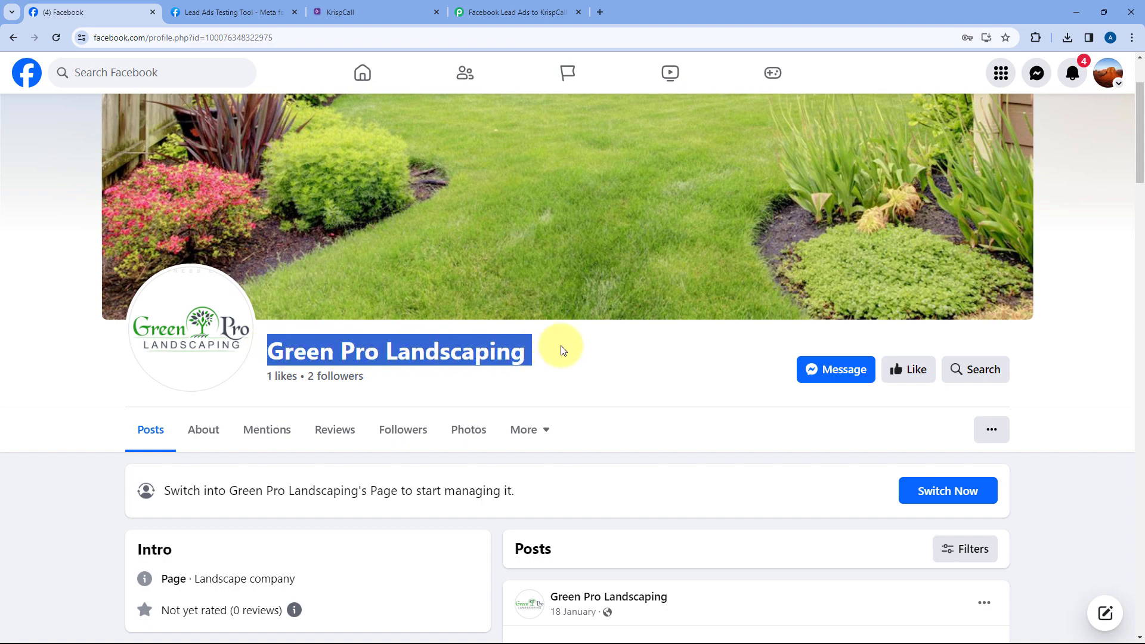
left_click(480, 13)
Search 'Gr' in the Page list and select Green Pro Landscaping
type("F")
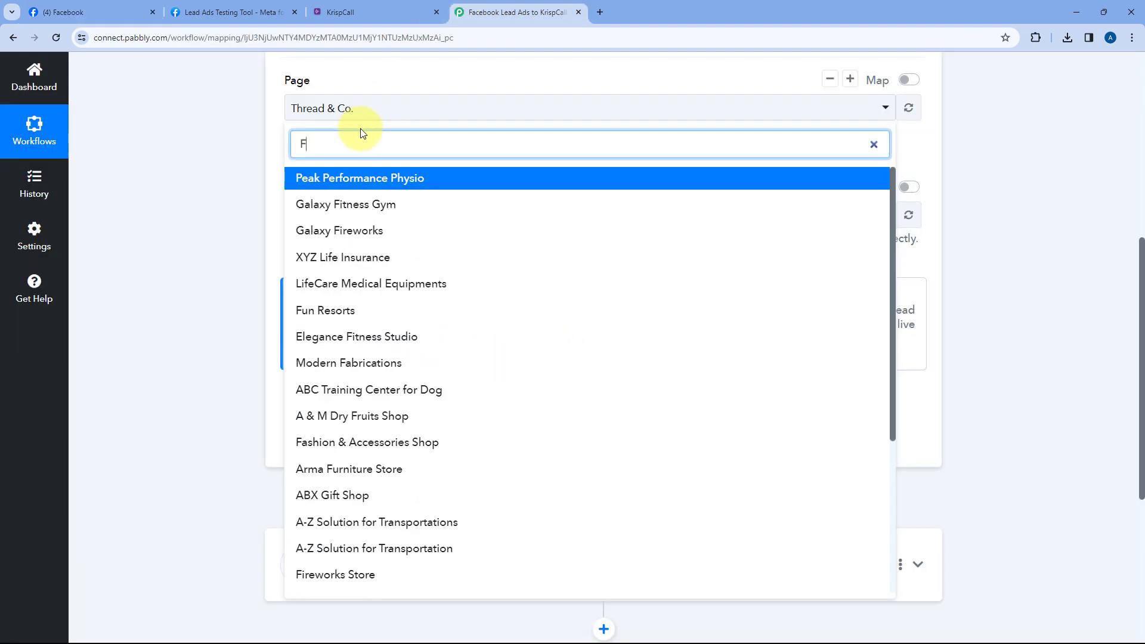
key("BackSpace")
type("Gr")
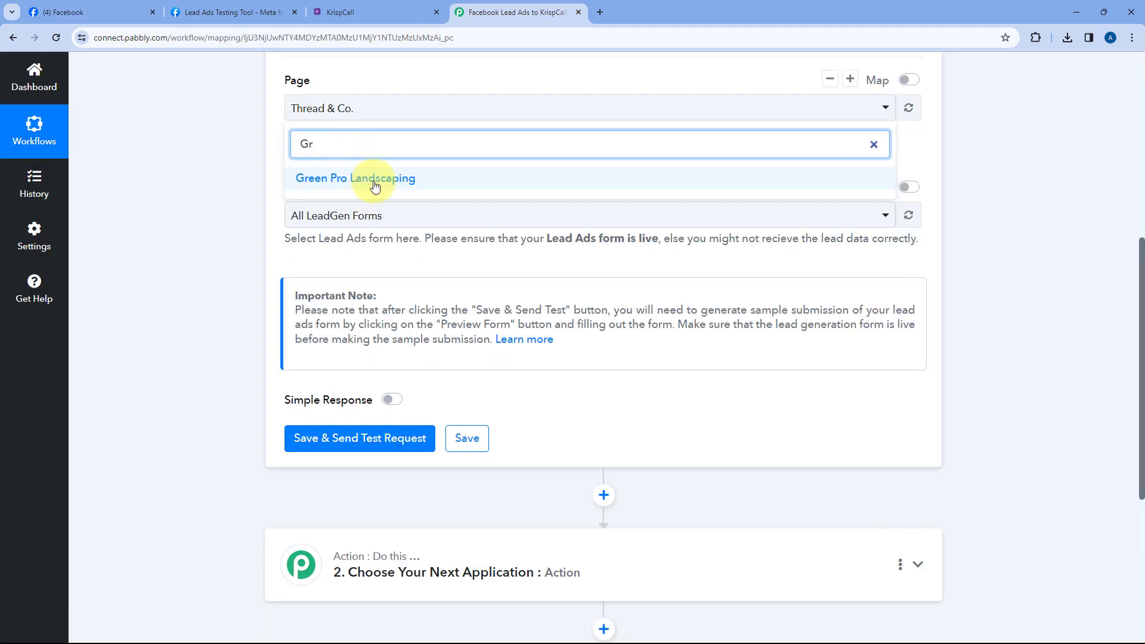
left_click(370, 180)
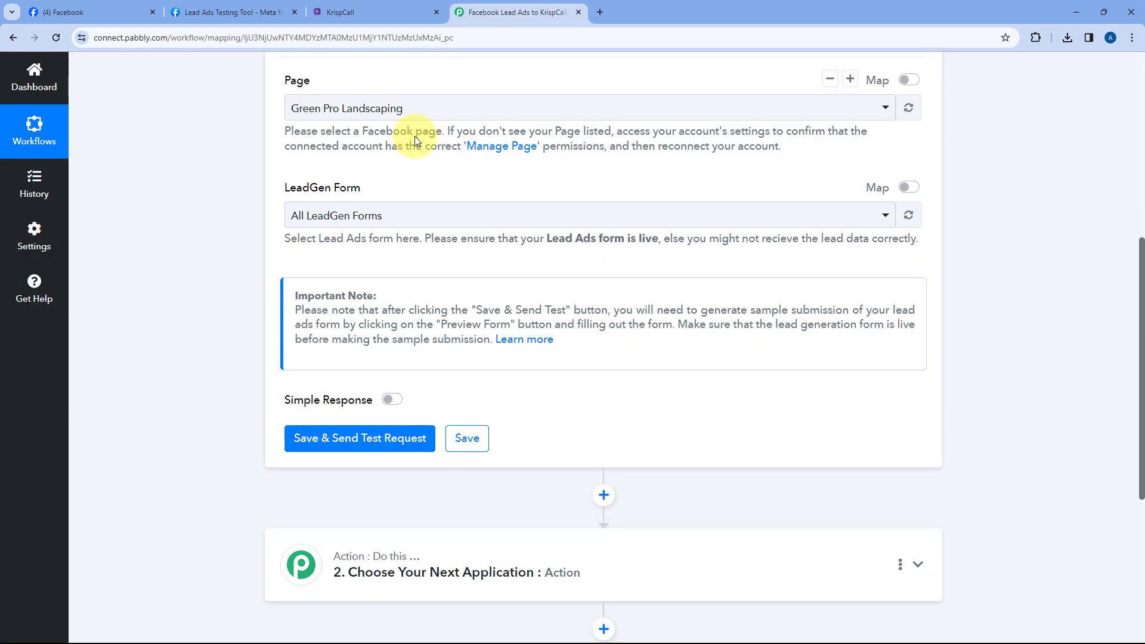
Set the LeadGen Form to All LeadGen Forms
left_click(409, 220)
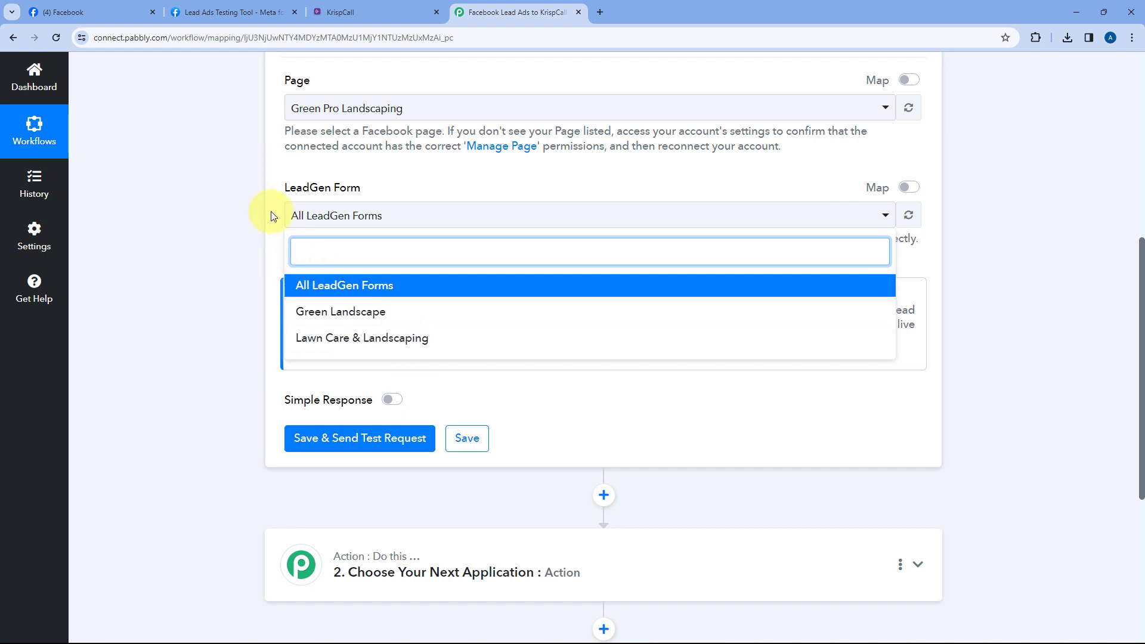
scroll(272, 216, "down", 1)
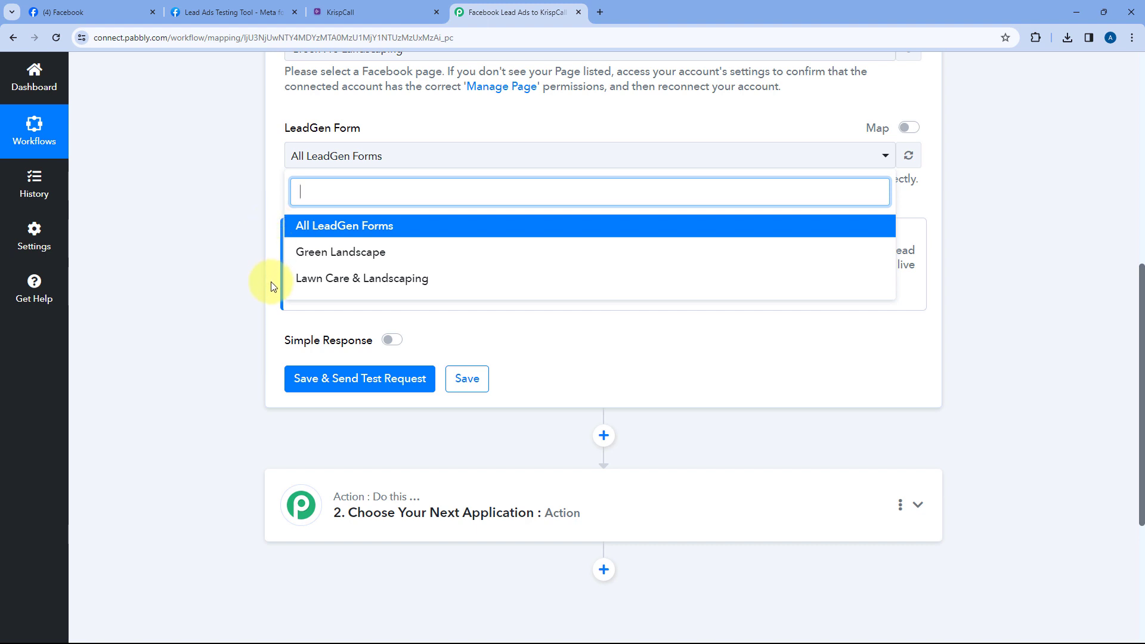
left_click(385, 7)
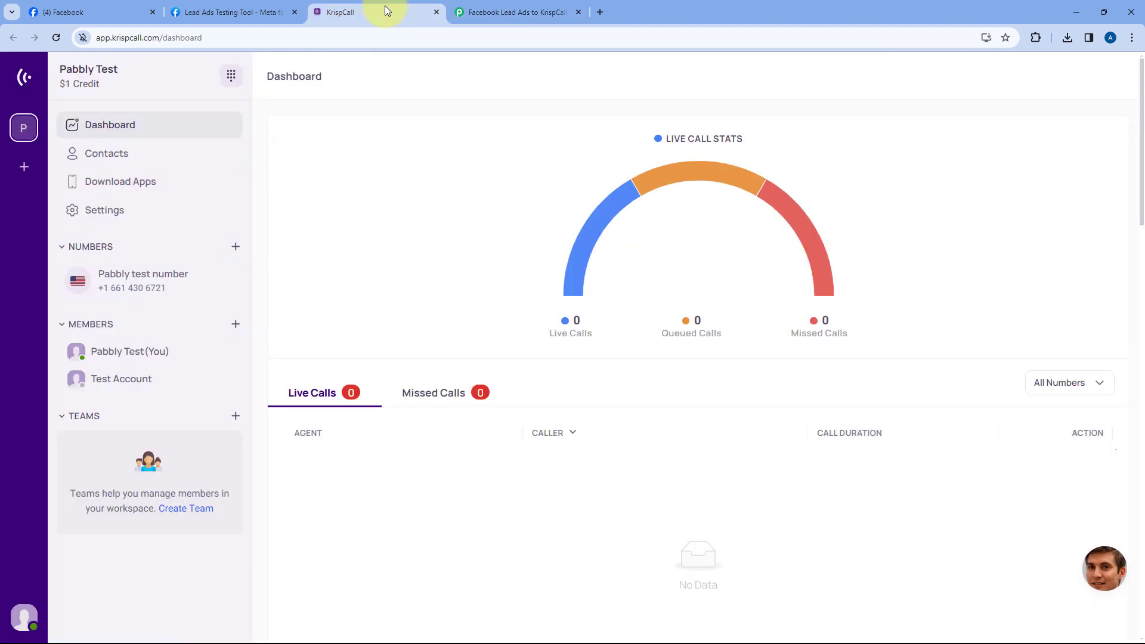
left_click(511, 9)
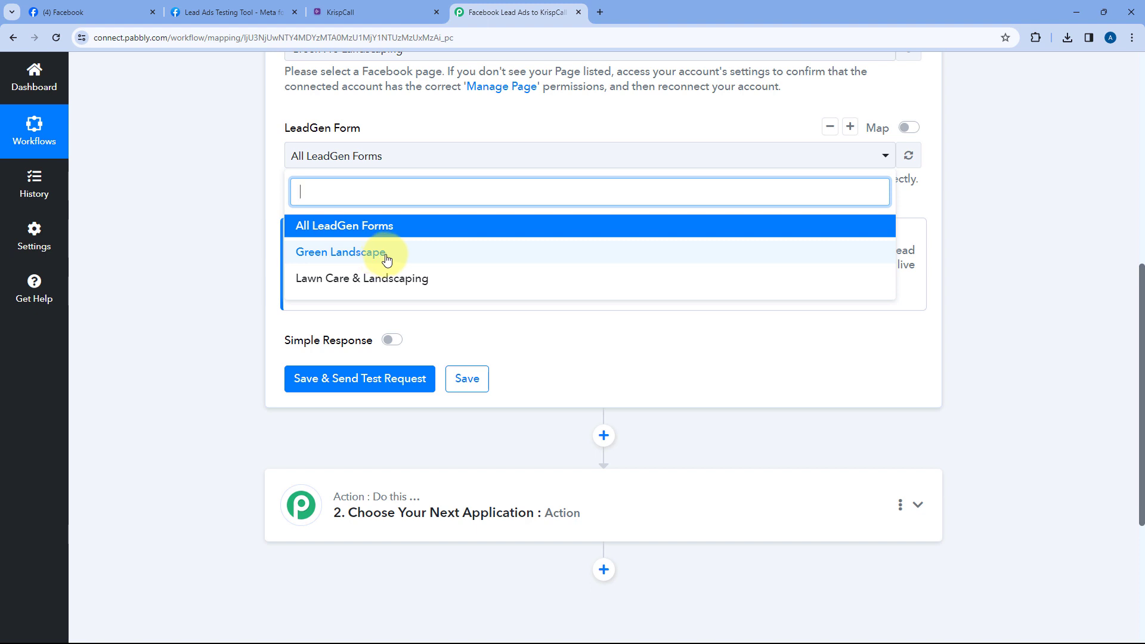
left_click(403, 9)
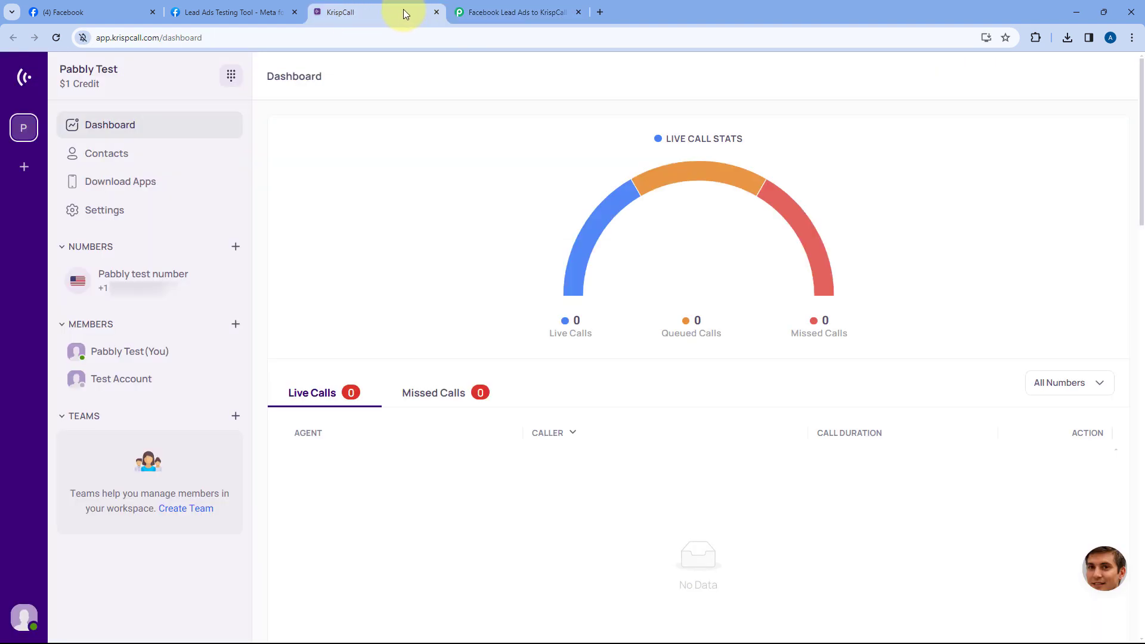
left_click(513, 12)
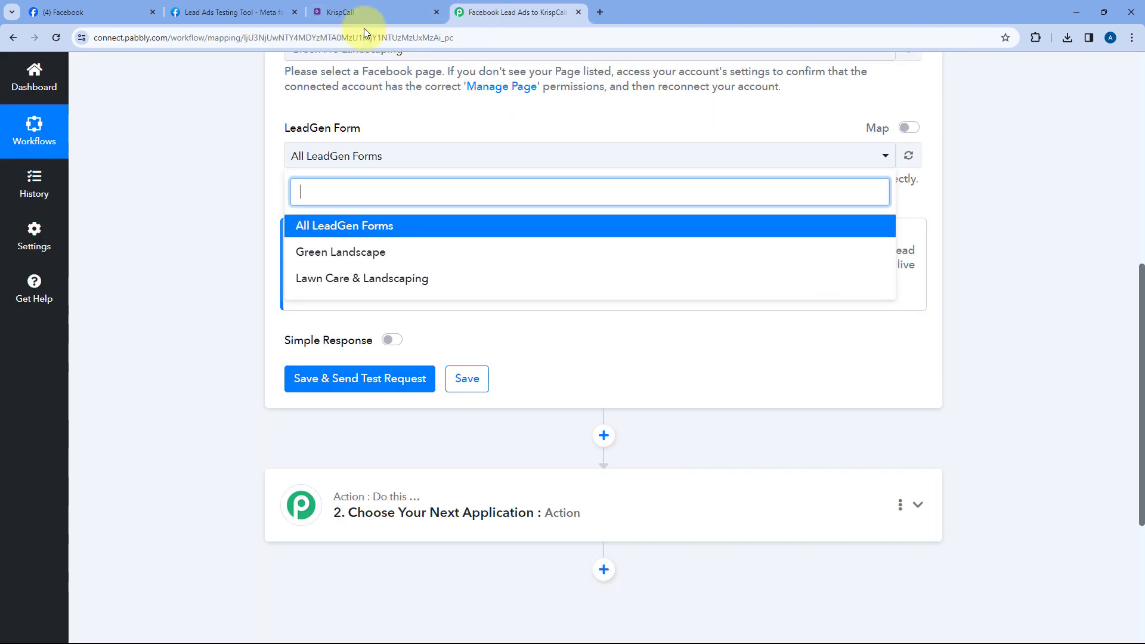
left_click(319, 232)
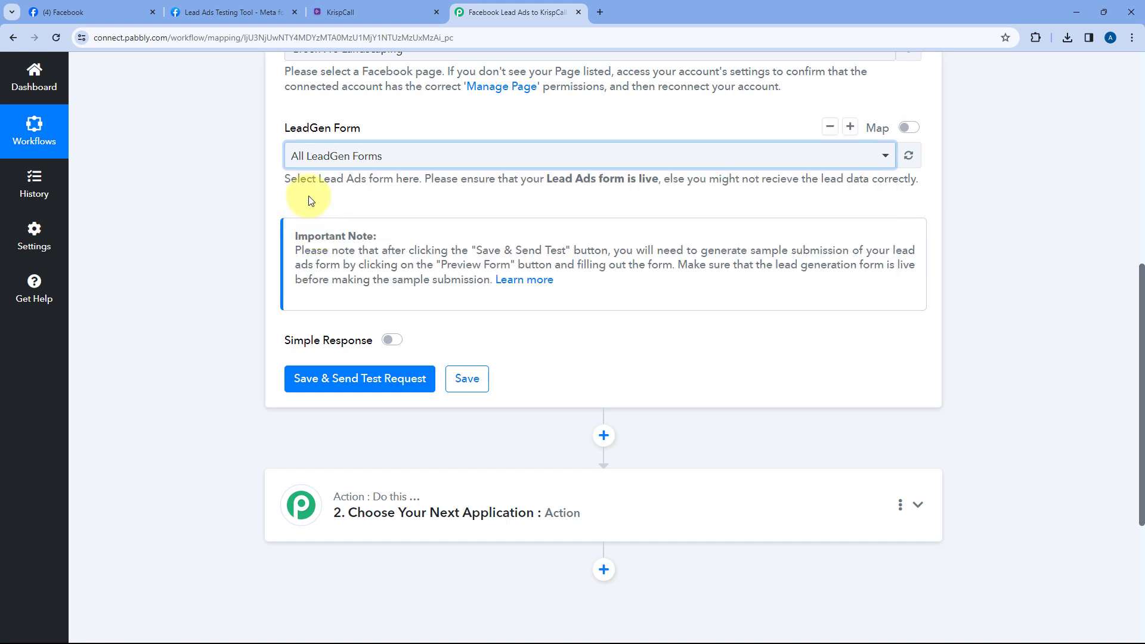
scroll(315, 197, "up", 1)
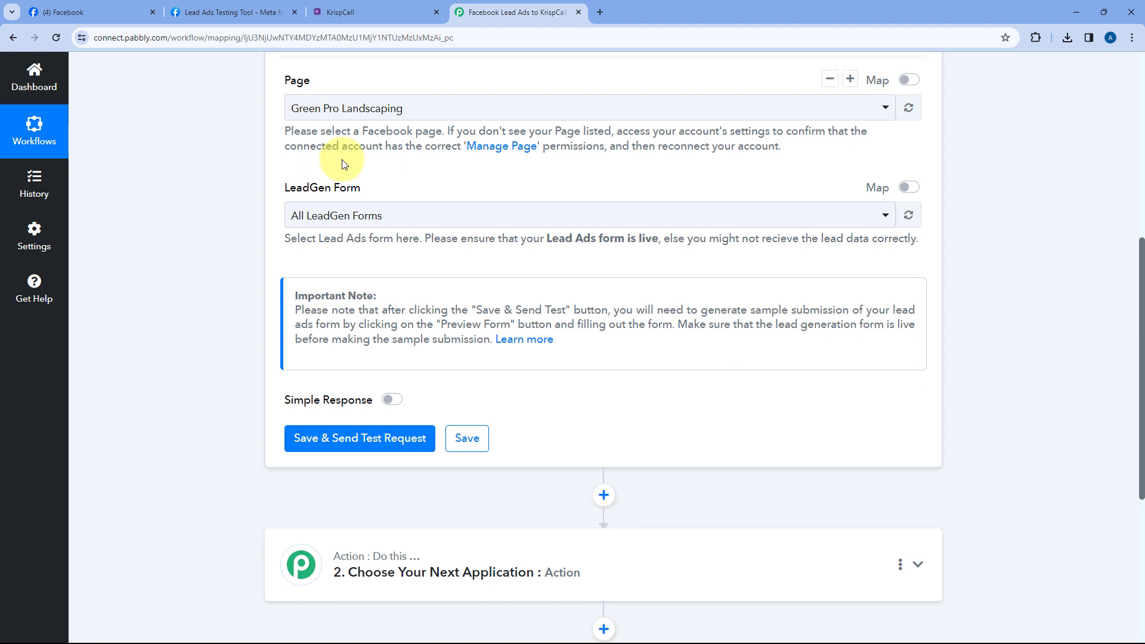
scroll(337, 205, "up", 1)
scroll(332, 209, "down", 2)
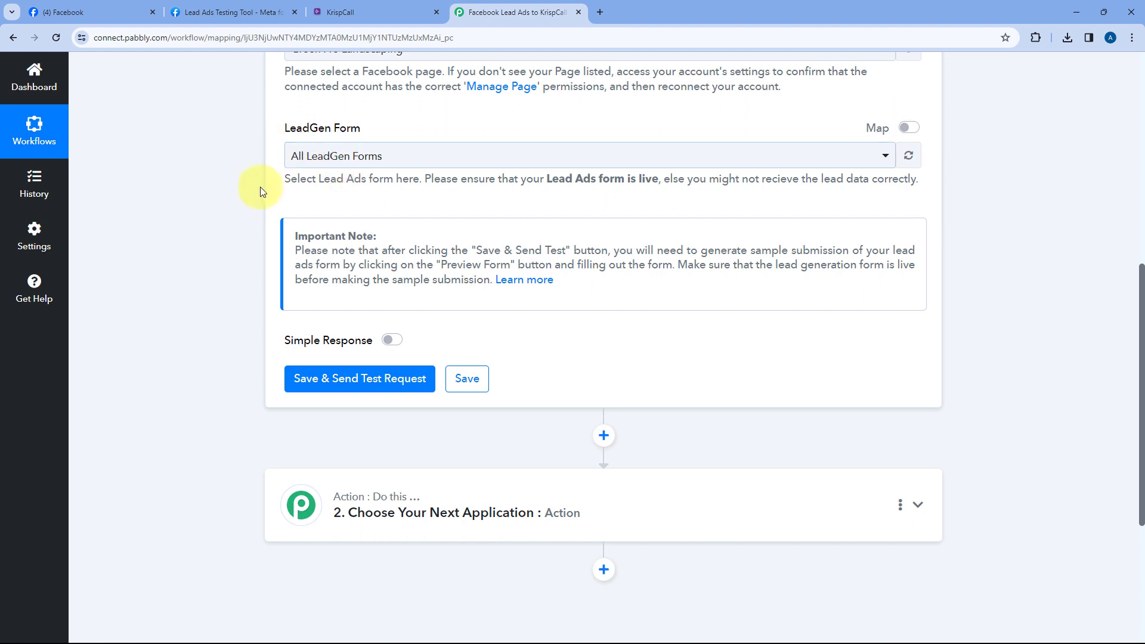
scroll(261, 191, "down", 2)
Run Save & Send Test Request on the trigger, then go to the Lead Ads Testing Tool tab
left_click(391, 259)
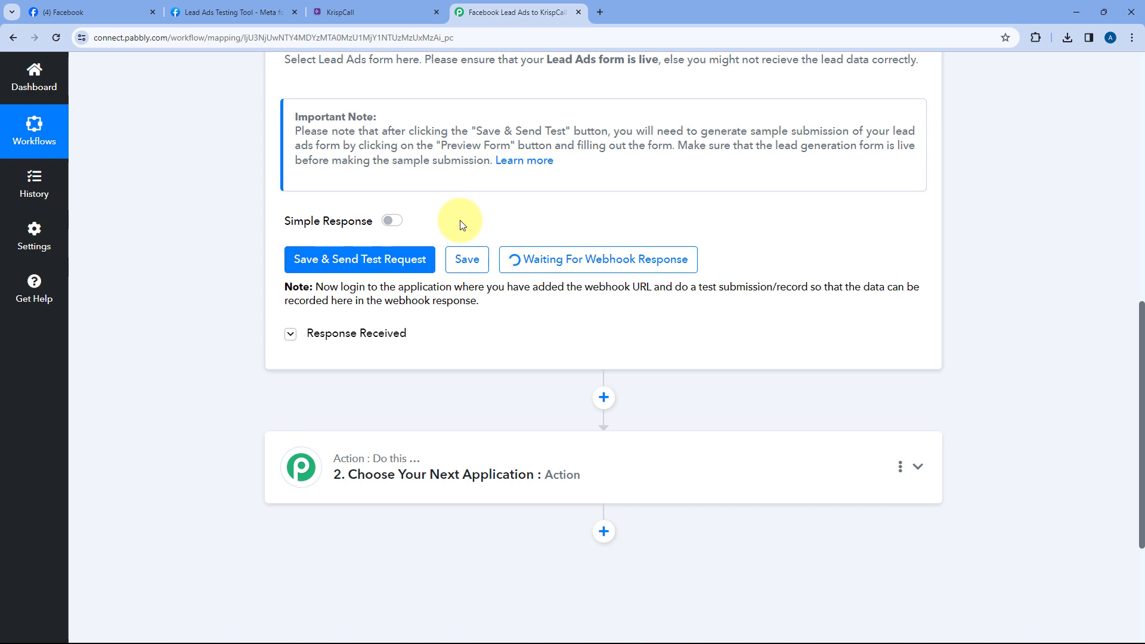
scroll(460, 224, "up", 5)
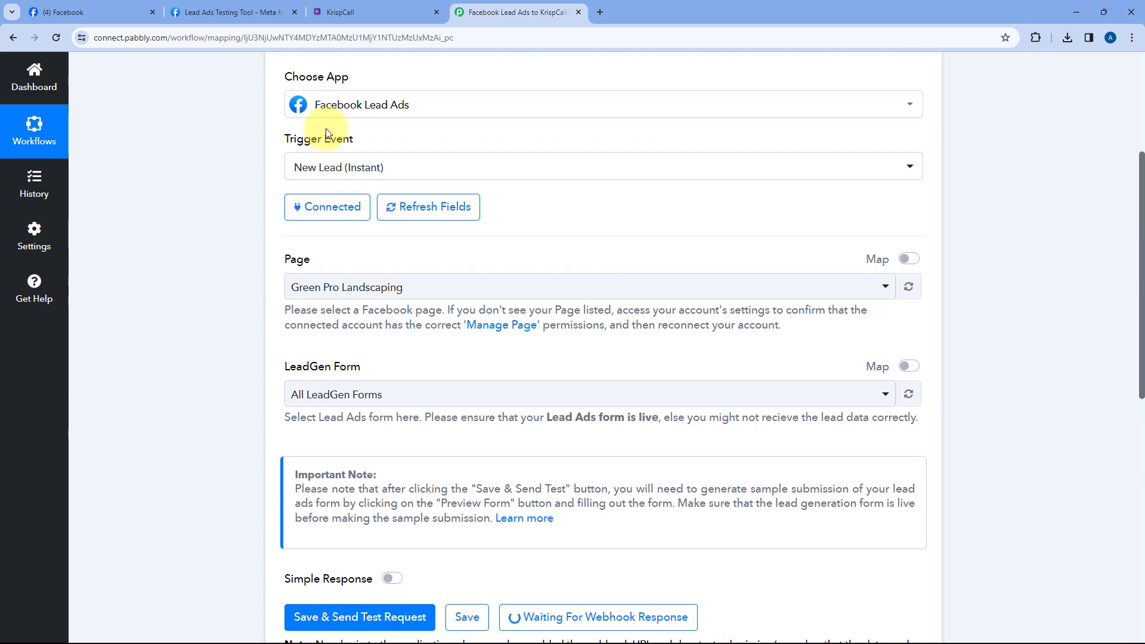
scroll(534, 206, "up", 1)
scroll(515, 143, "down", 3)
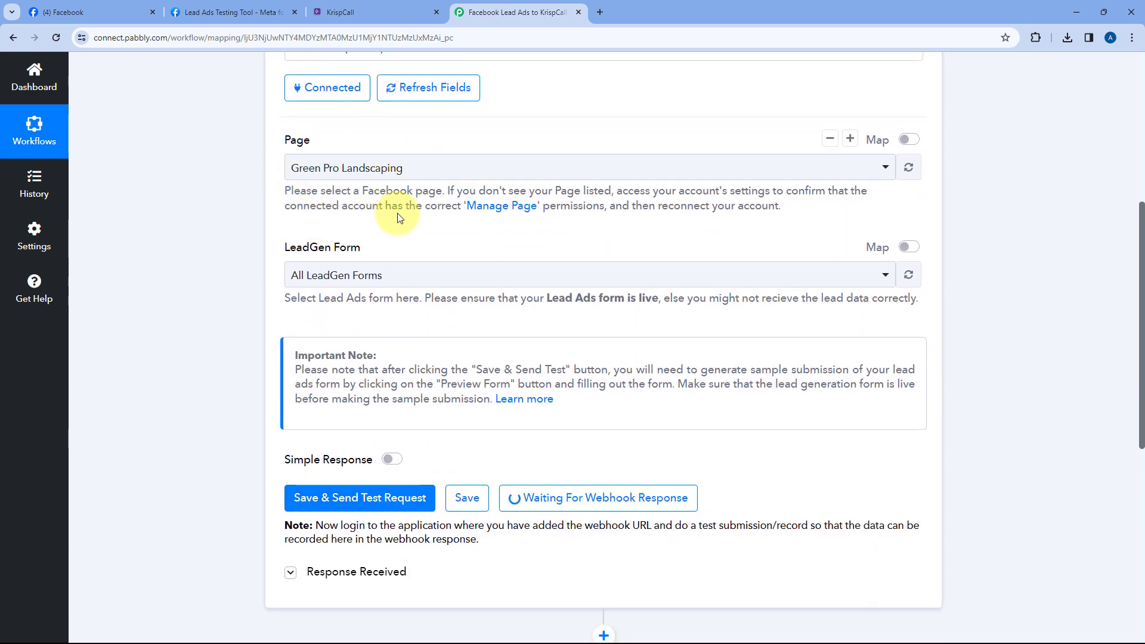
left_click(234, 12)
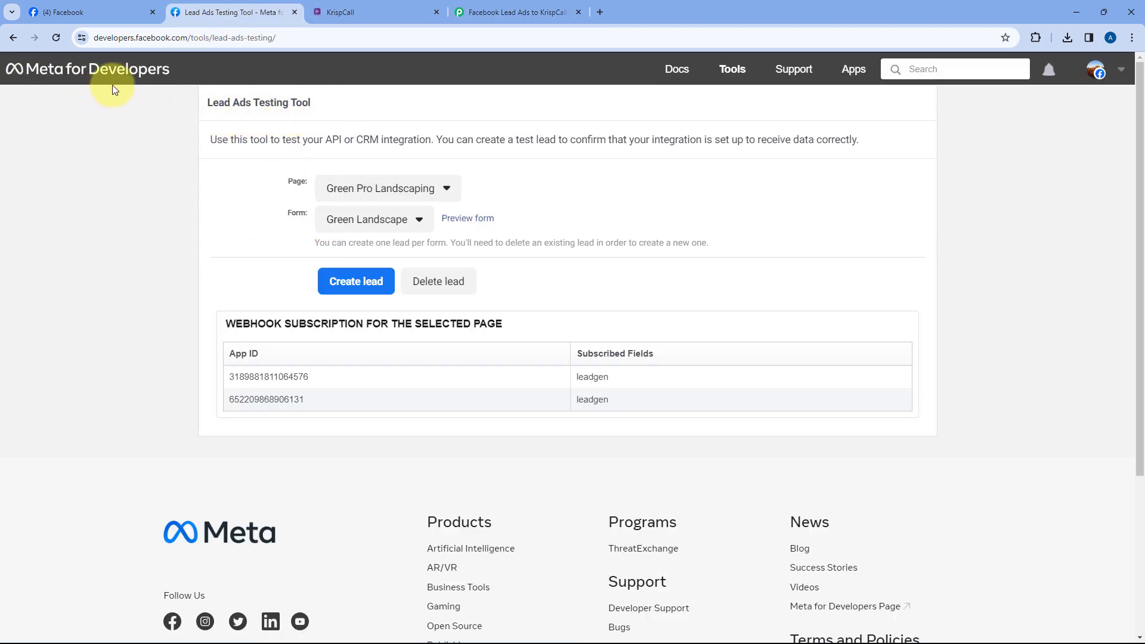
Confirm Green Pro Landscaping as the page in the Lead Ads Testing Tool
left_click_drag(199, 106, 324, 107)
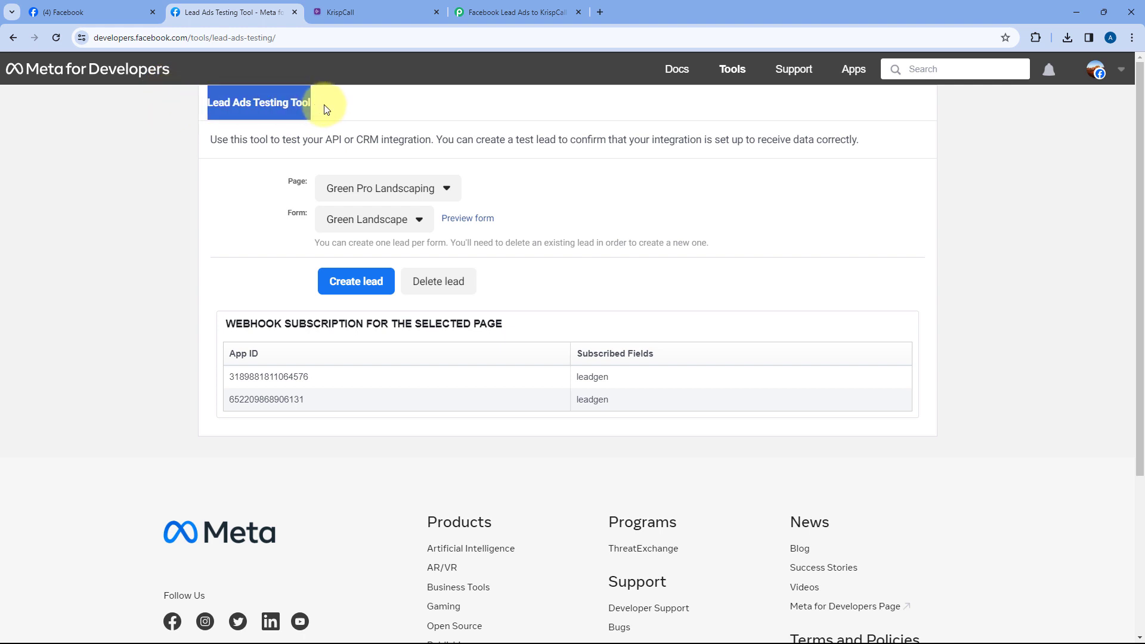
left_click(328, 109)
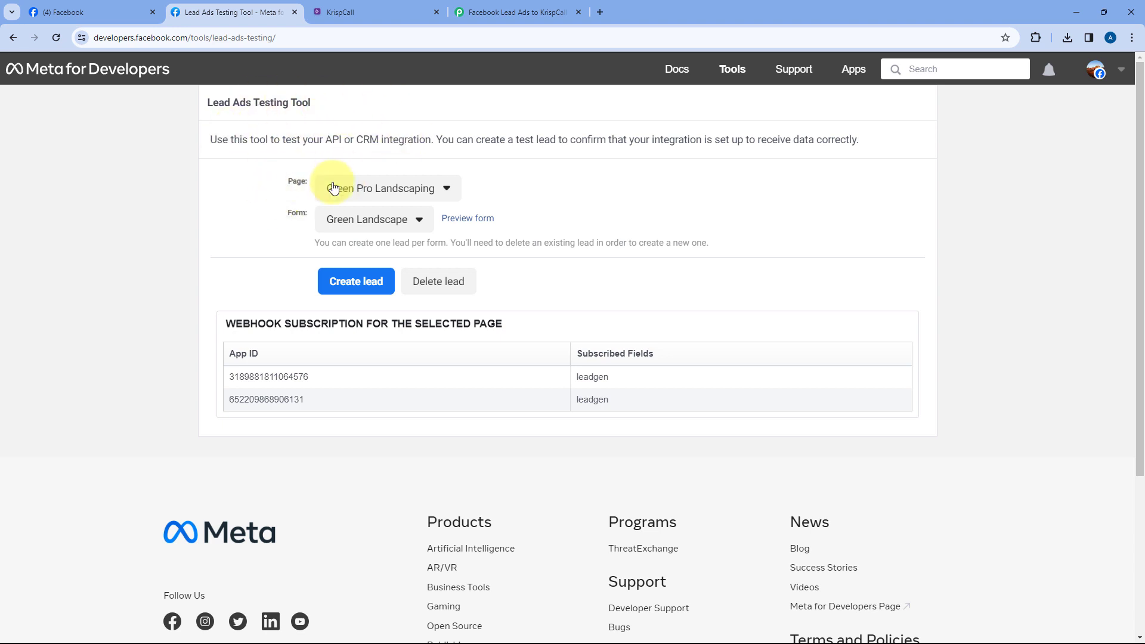
left_click(448, 194)
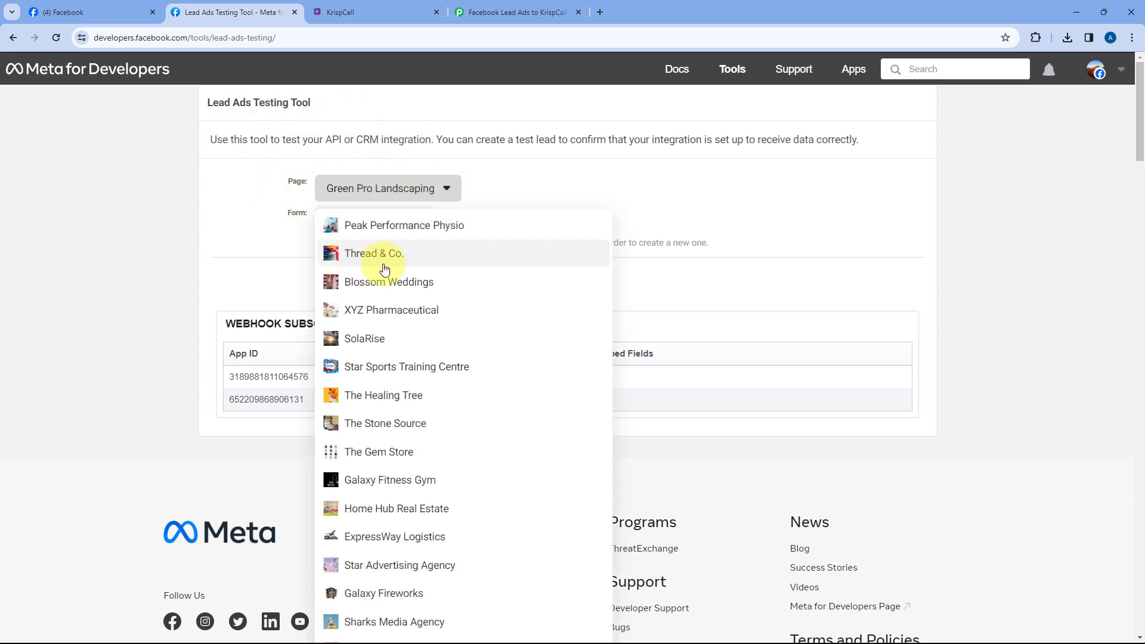
scroll(368, 368, "down", 1)
scroll(368, 357, "down", 3)
scroll(357, 334, "up", 5)
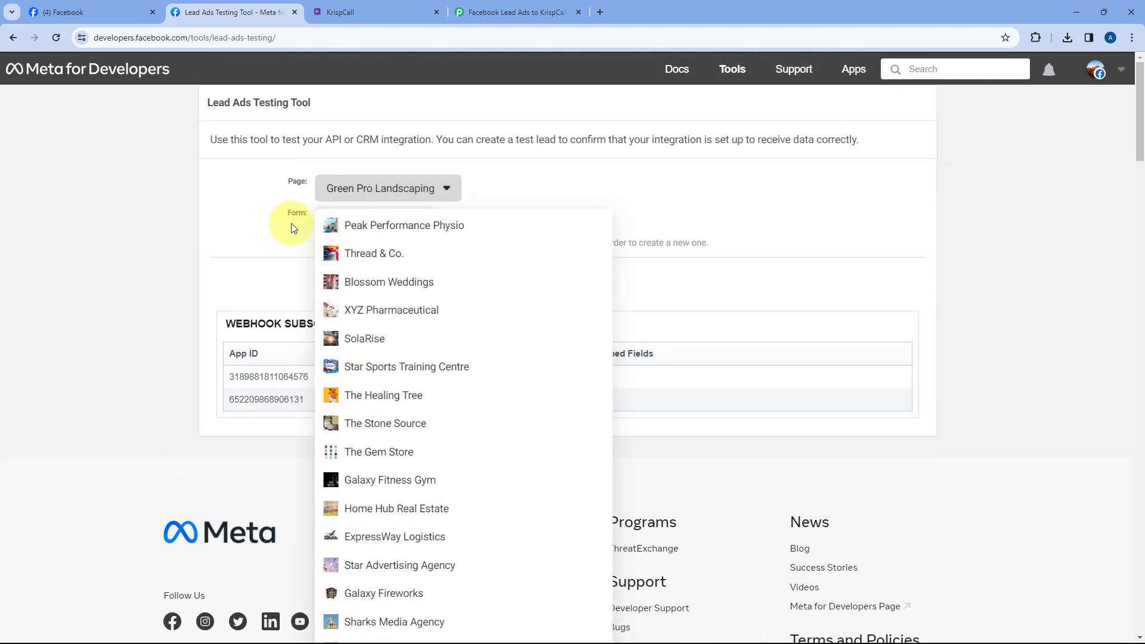
left_click(292, 229)
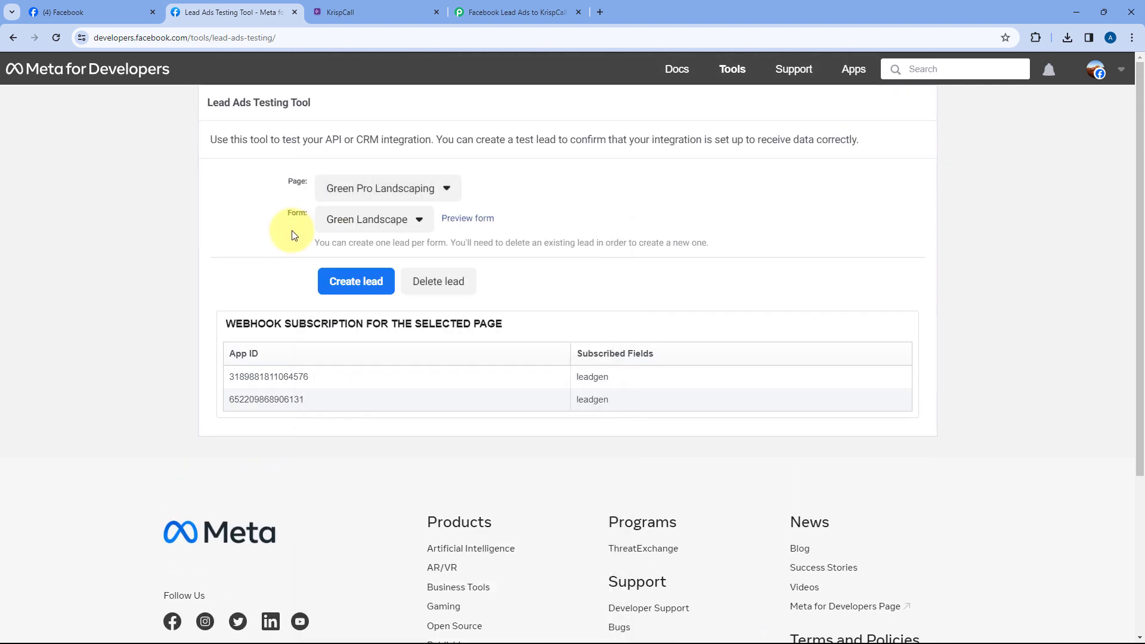
Keep Green Landscape as the test form and preview it
left_click(389, 227)
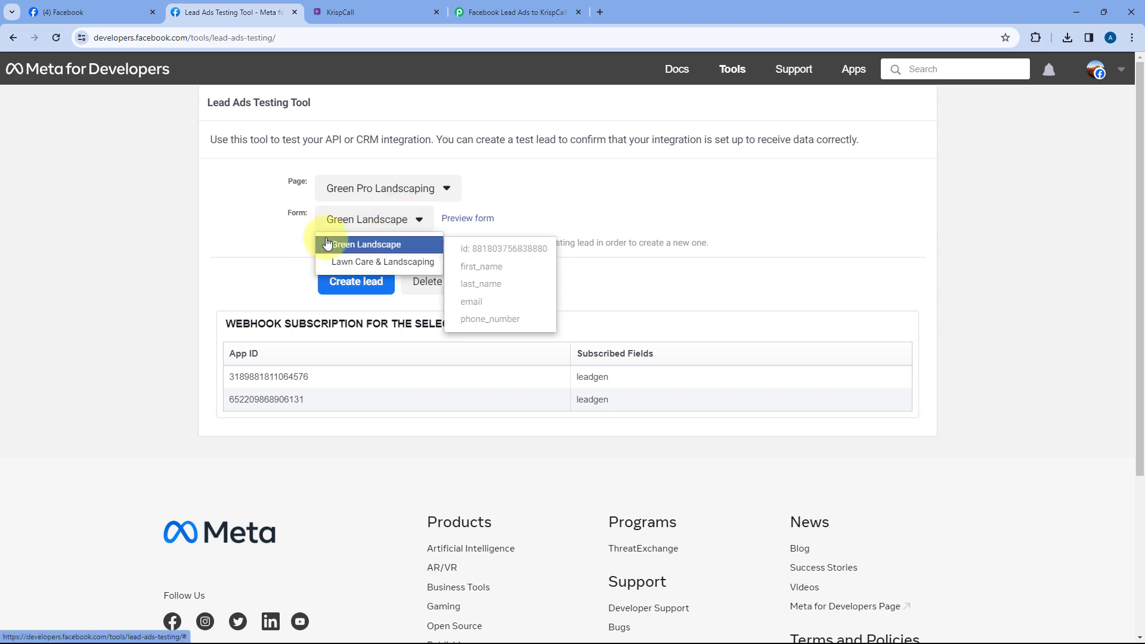
left_click(407, 248)
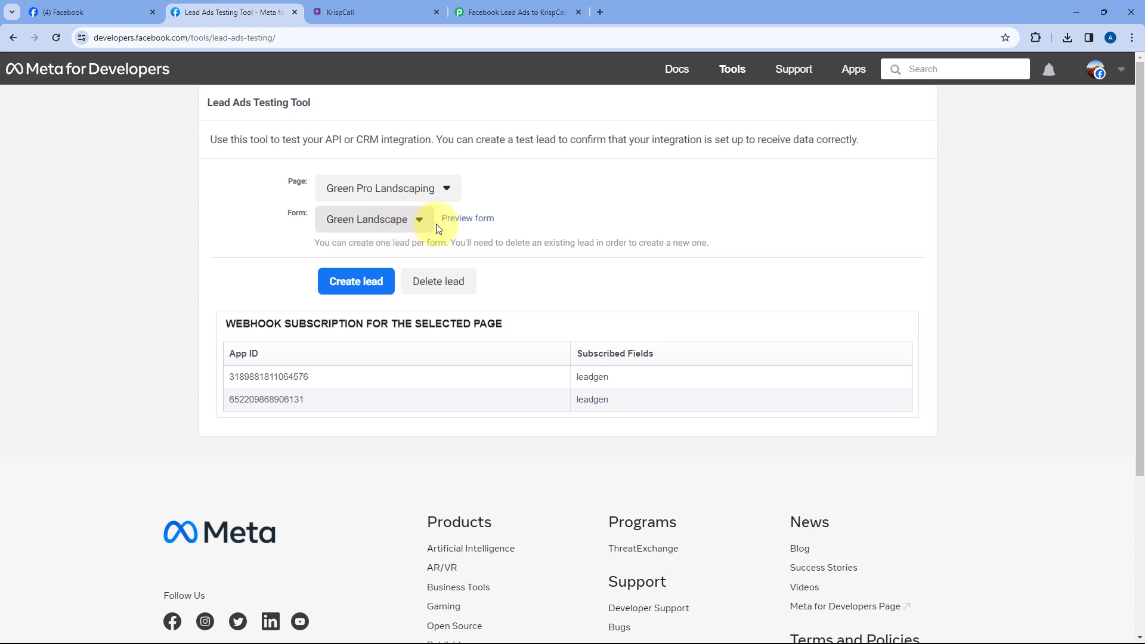
left_click(471, 224)
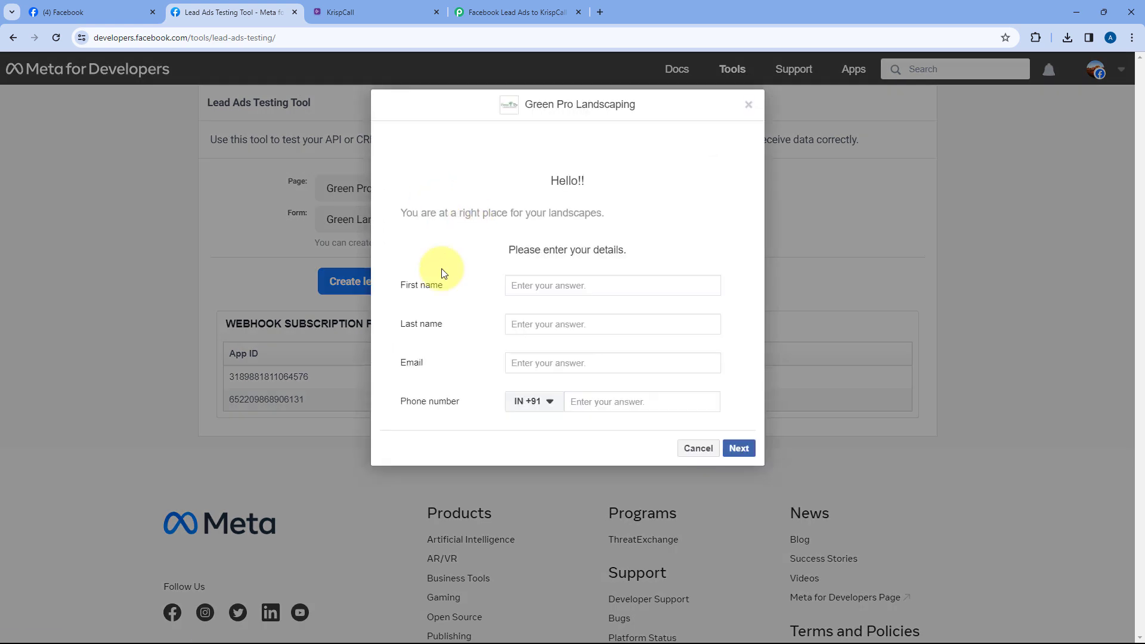
Fill the test lead form with first name Demo, last name User, an email and a phone number
left_click(540, 285)
type("De")
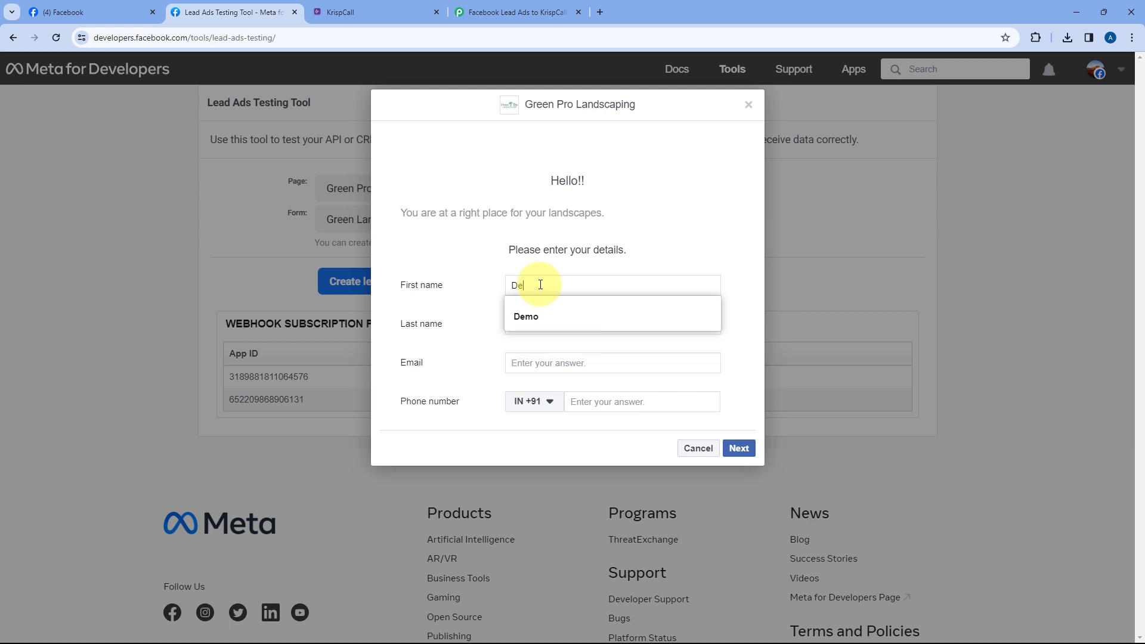
type("mo")
key("Tab")
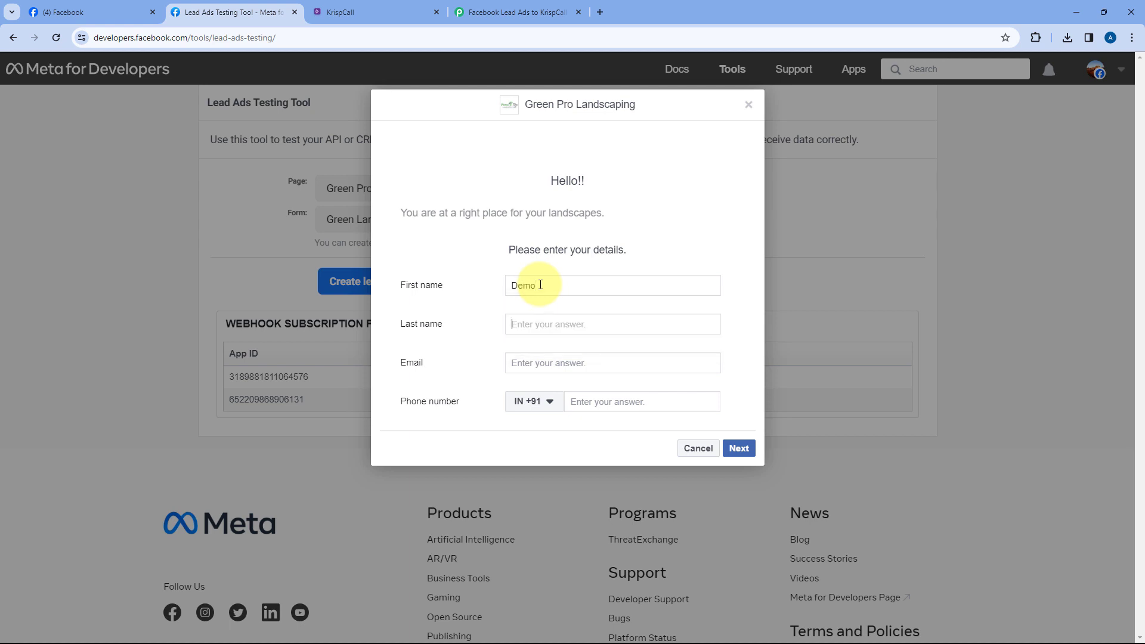
type("User")
key("Tab")
type("dem")
key("Down")
key("Down")
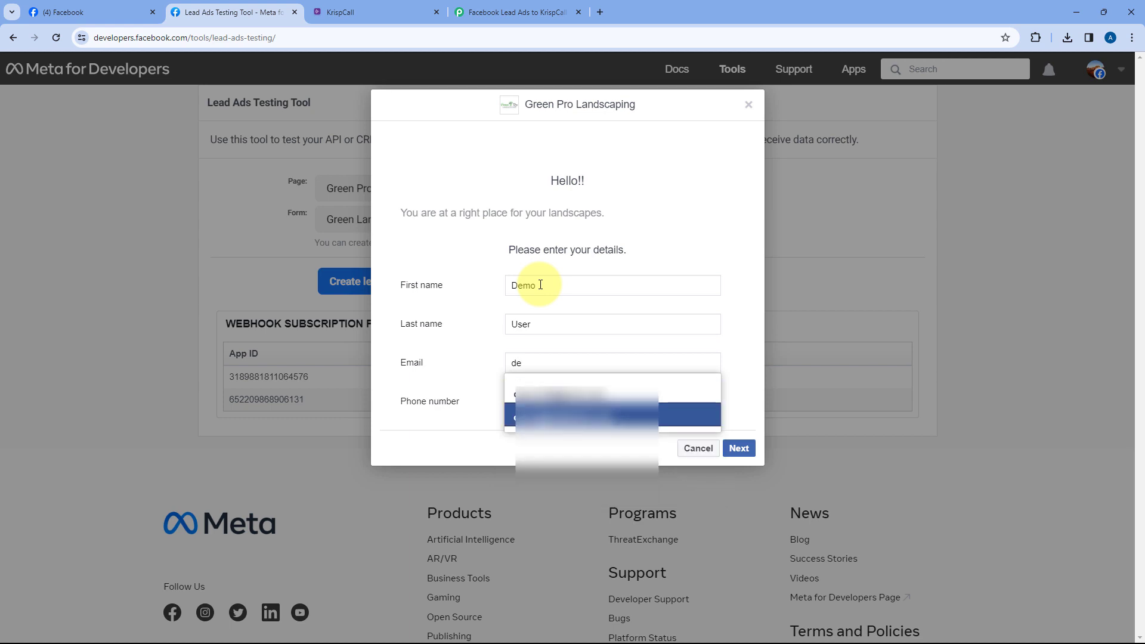
key("Return")
key("Tab")
key("Tab")
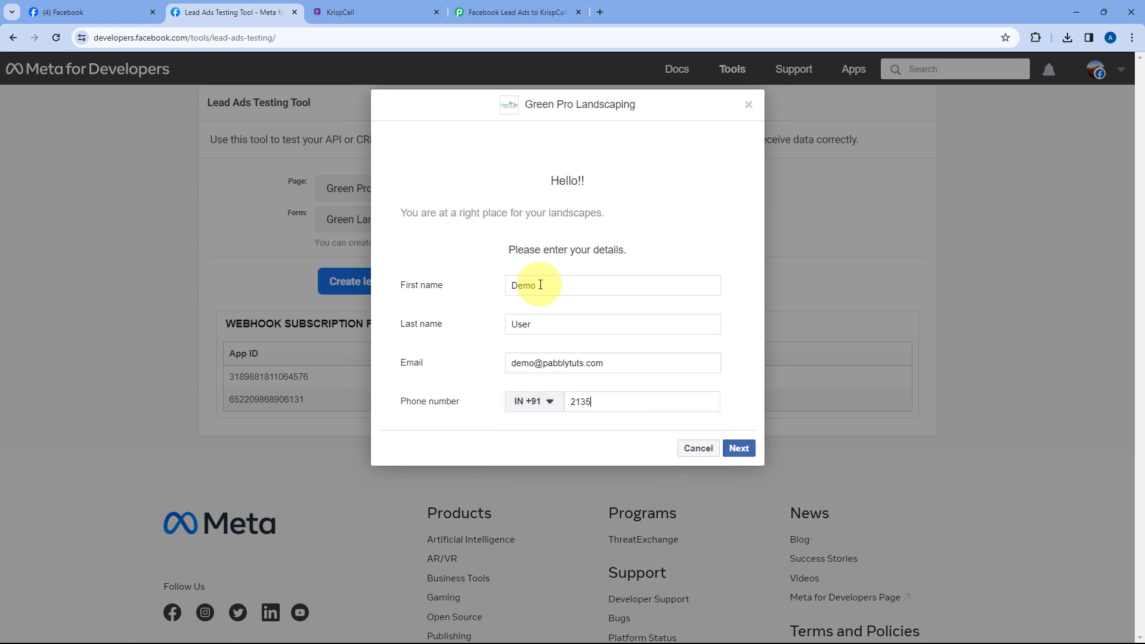
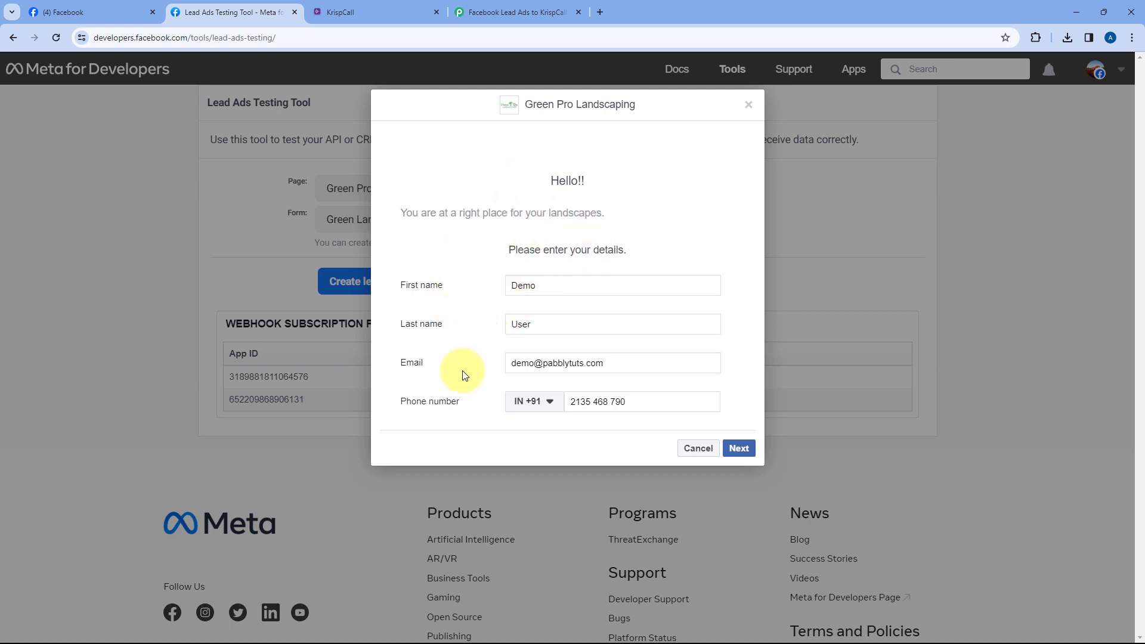
Submit the test lead and dismiss the thank-you confirmation
left_click(739, 448)
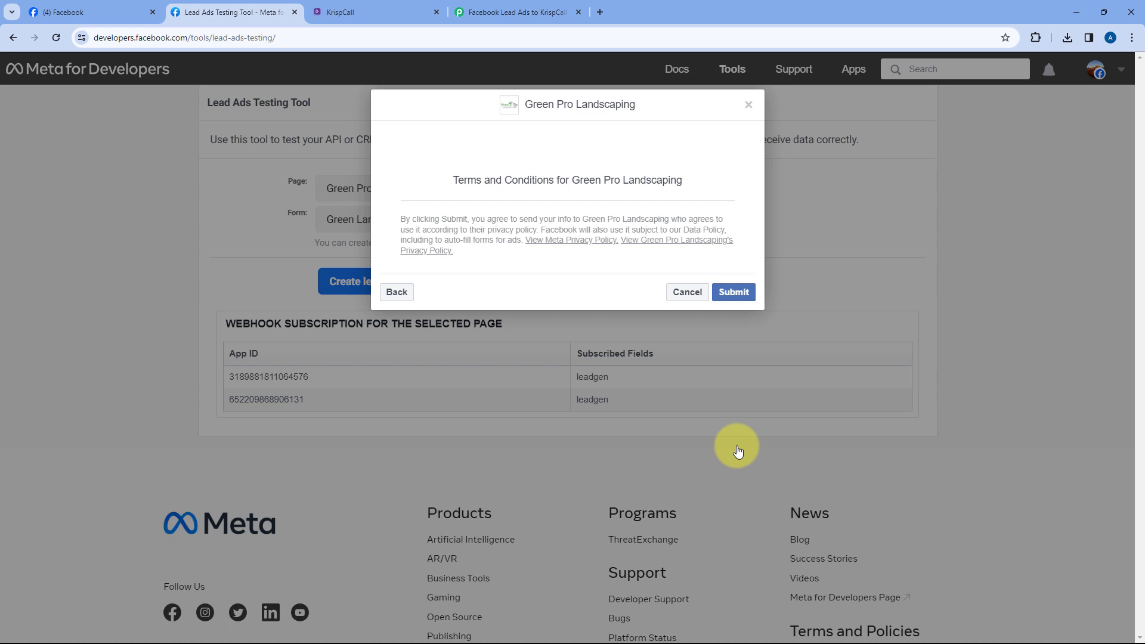
left_click(741, 294)
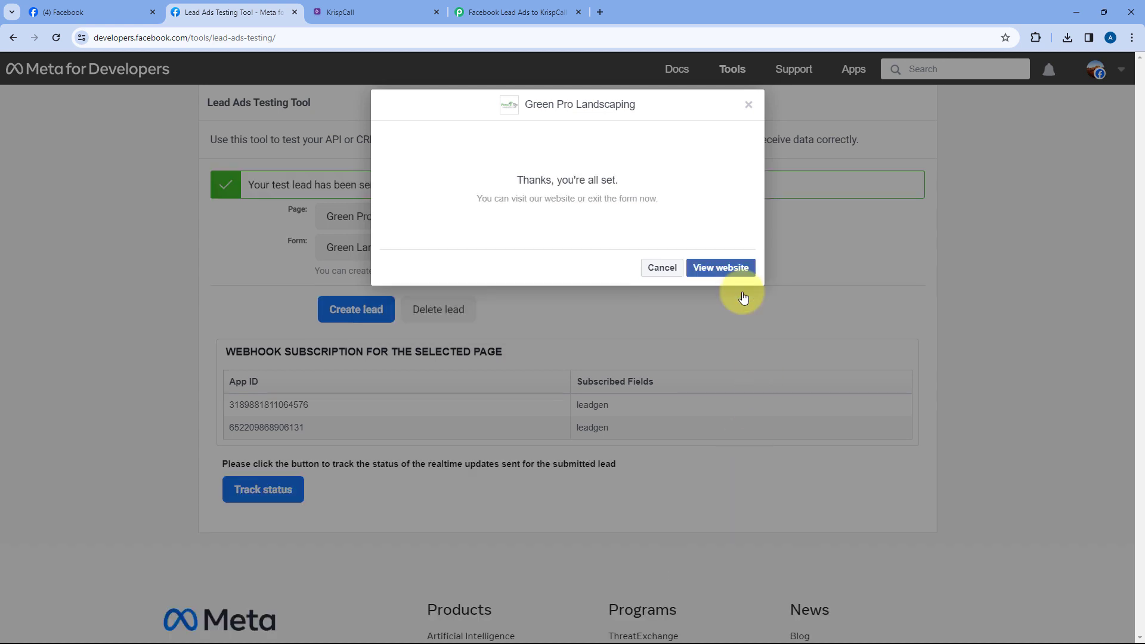
left_click(747, 104)
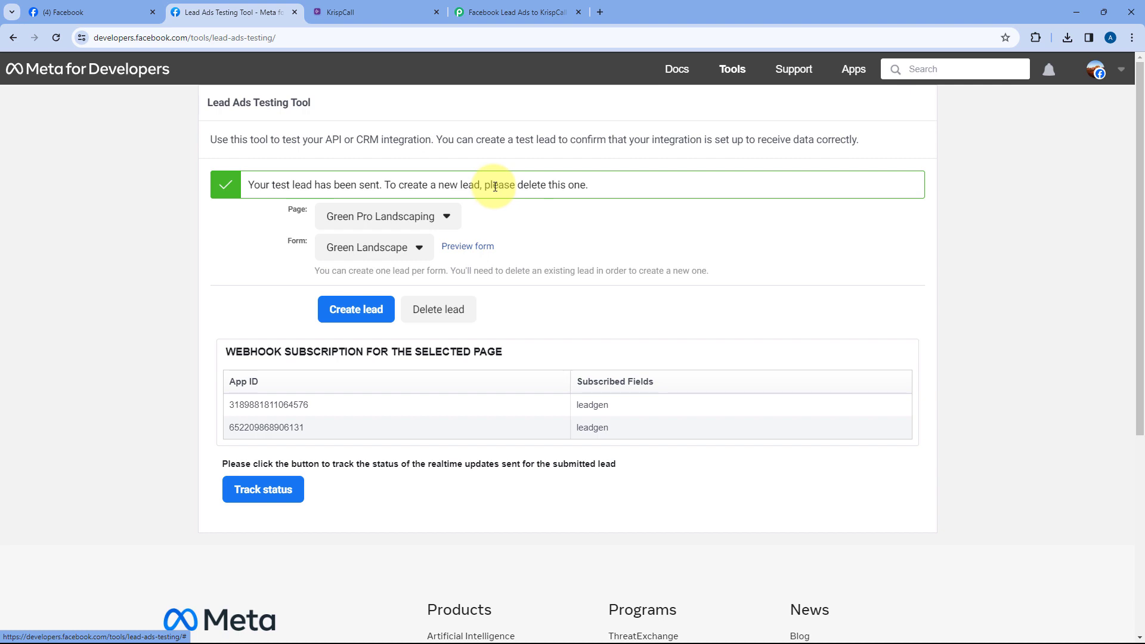
Back in Pabbly, inspect the trigger's captured first name Demo, last name, email and phone values
left_click(521, 11)
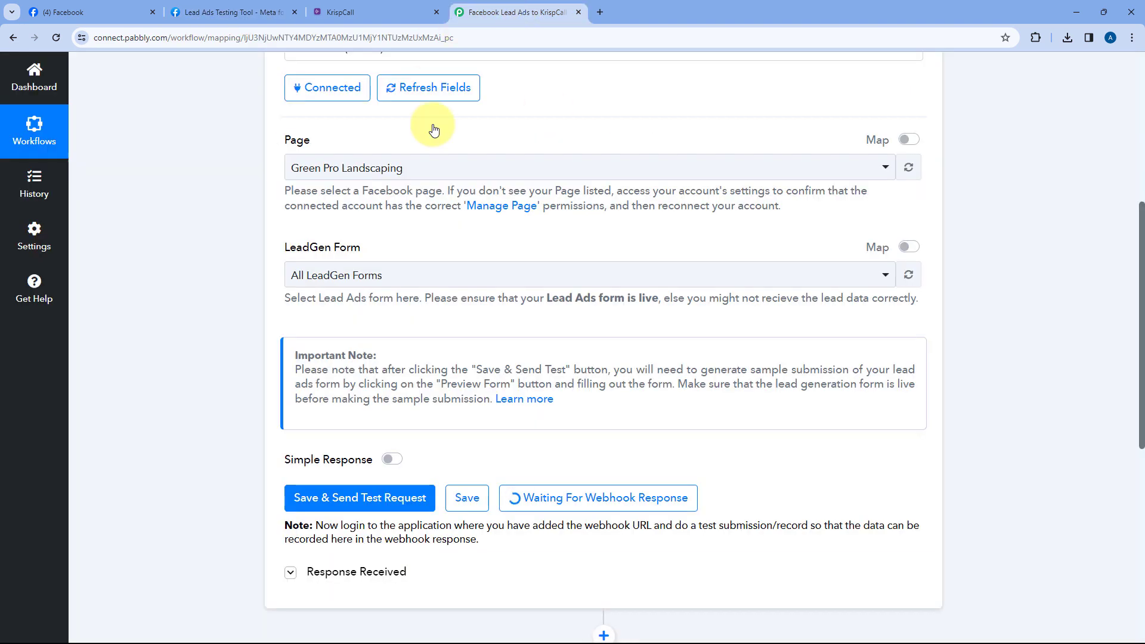
scroll(227, 256, "down", 5)
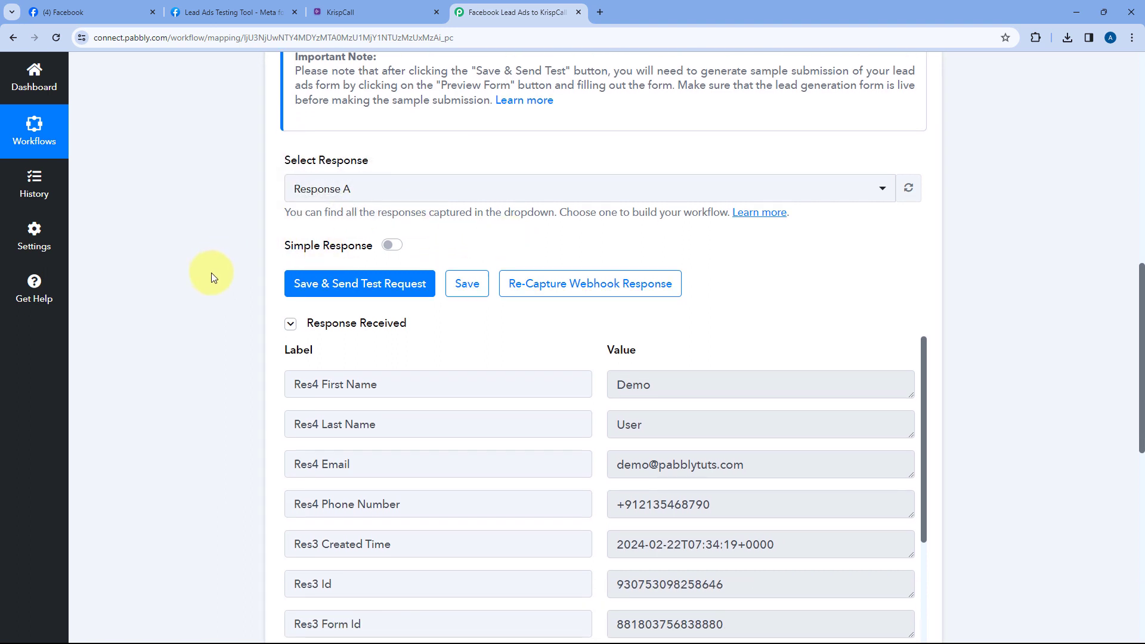
scroll(362, 232, "down", 2)
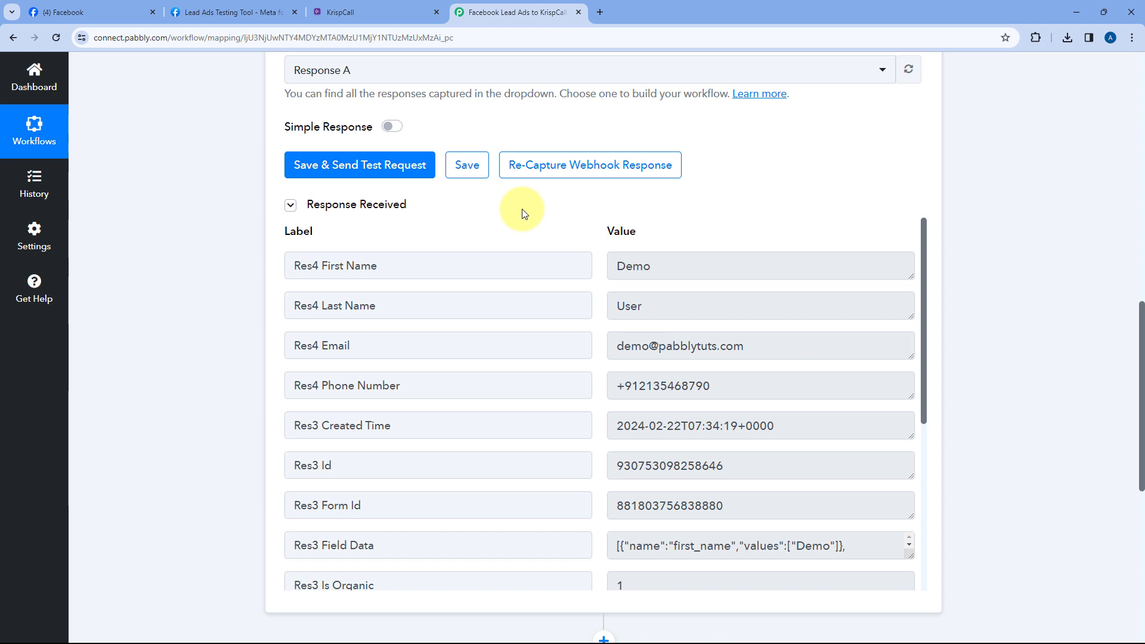
double_click(626, 262)
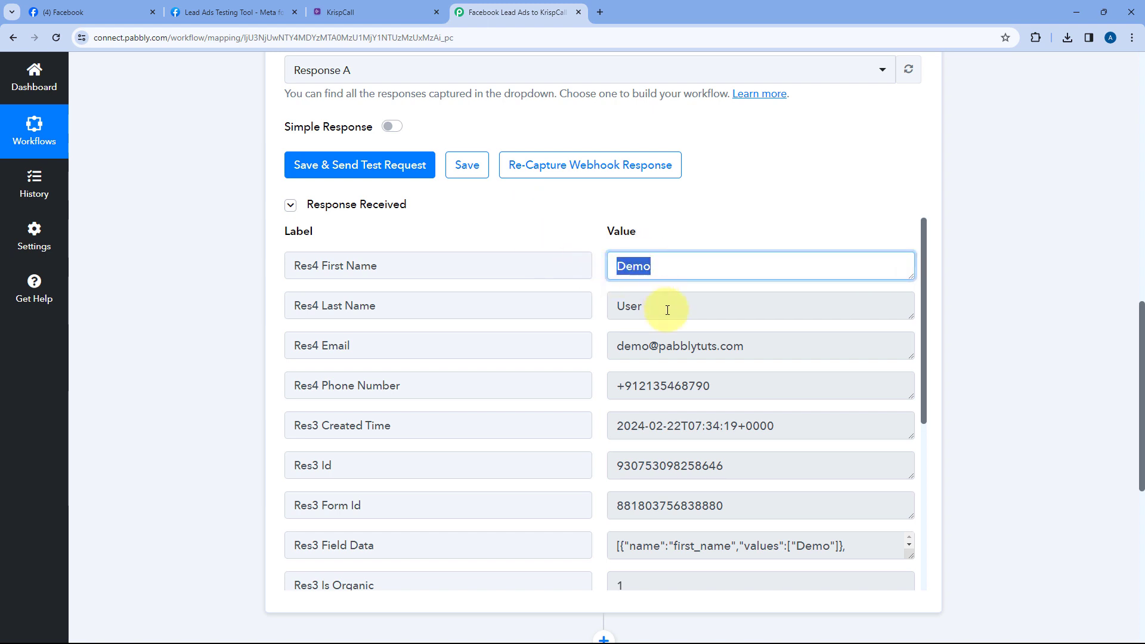
key("Tab")
key("Tab")
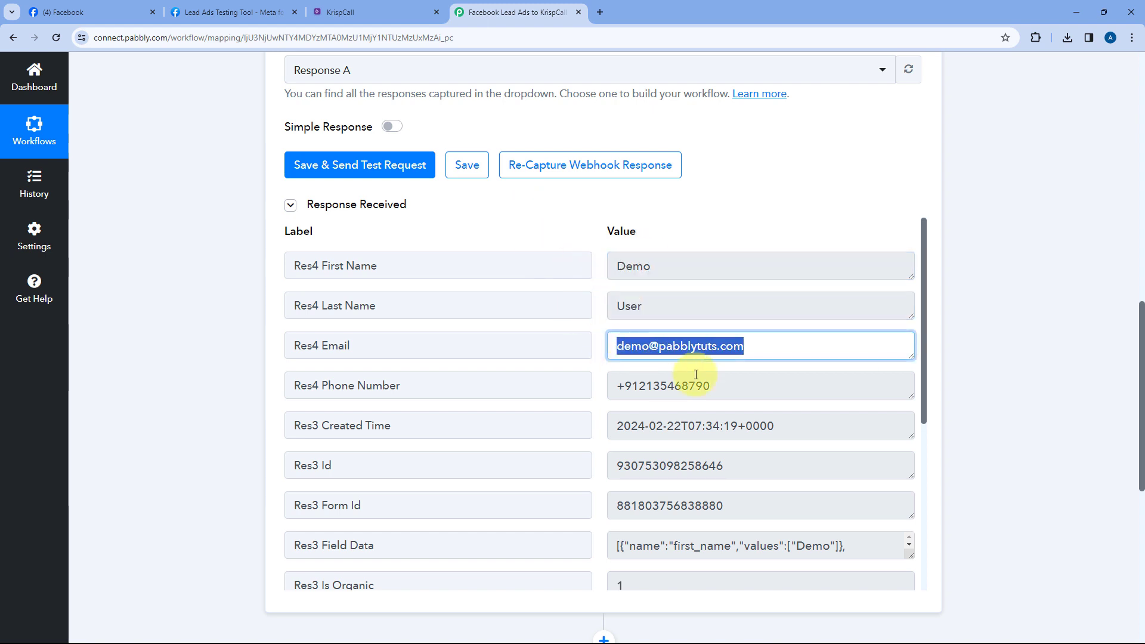
key("Tab")
left_click(595, 343)
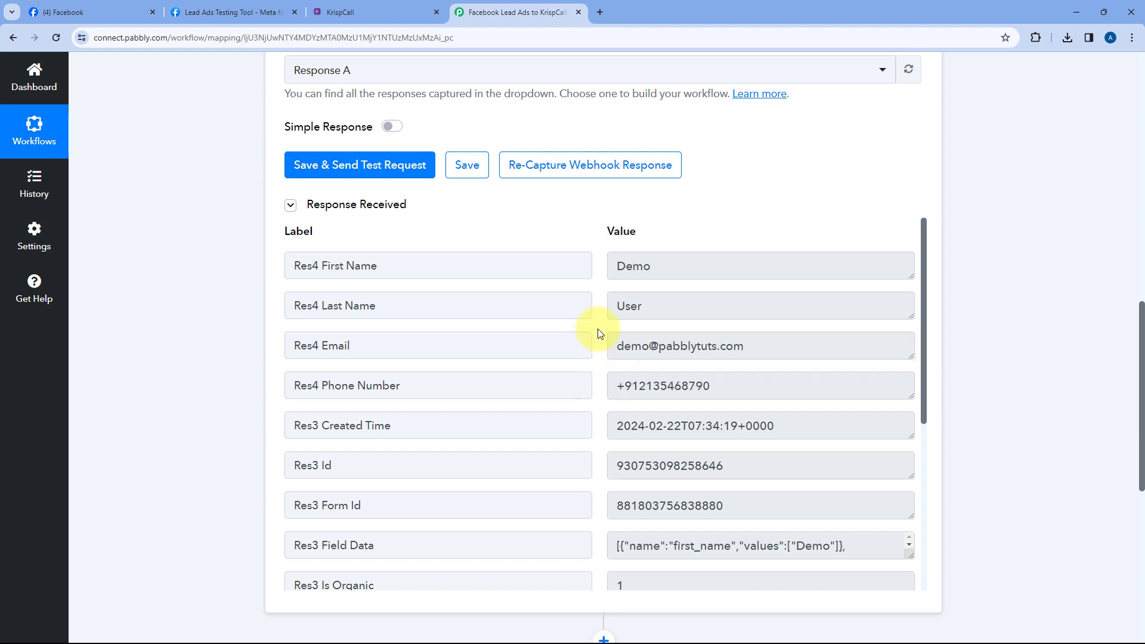
Scroll through the rest of the response, glance at KrispCall, and return to the action step
scroll(600, 332, "down", 2)
scroll(587, 306, "down", 2)
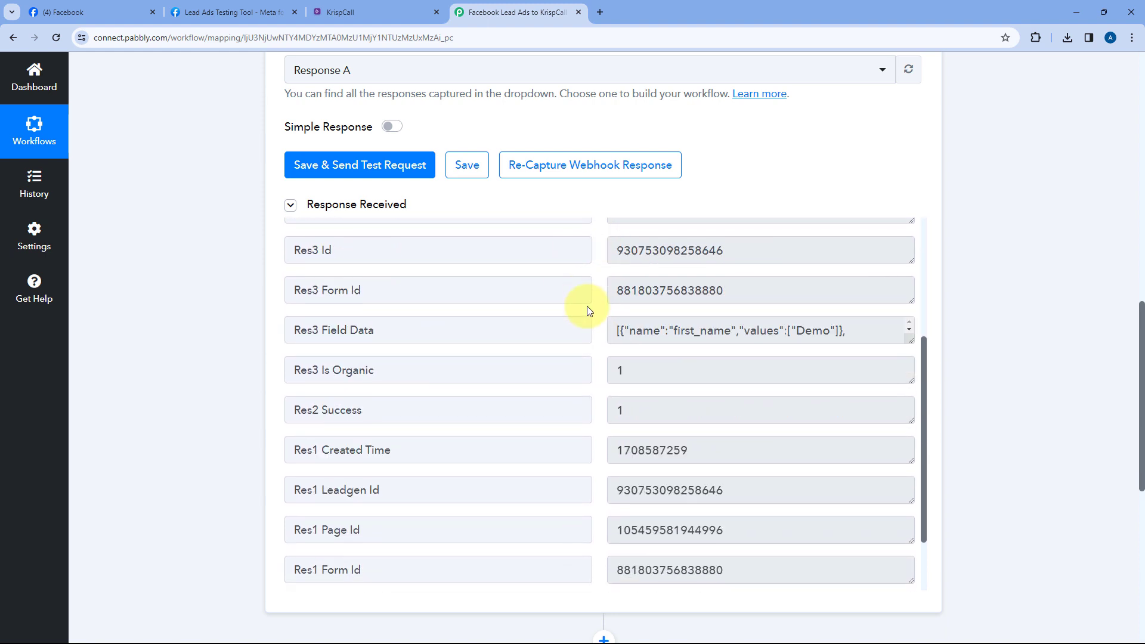
scroll(590, 313, "down", 1)
scroll(595, 351, "down", 1)
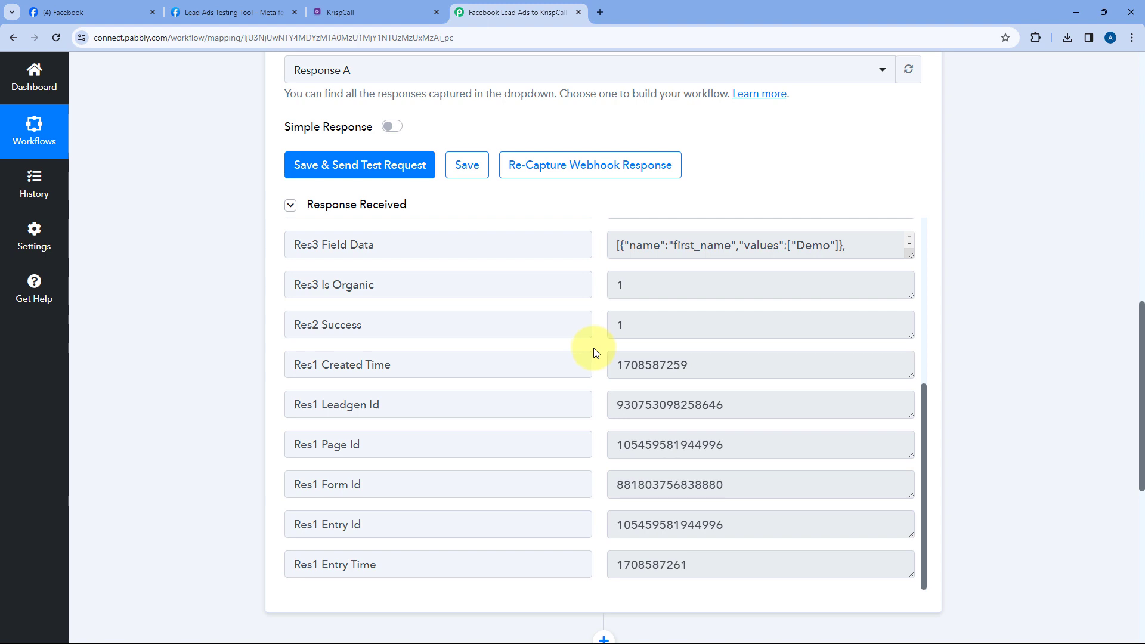
scroll(595, 351, "up", 5)
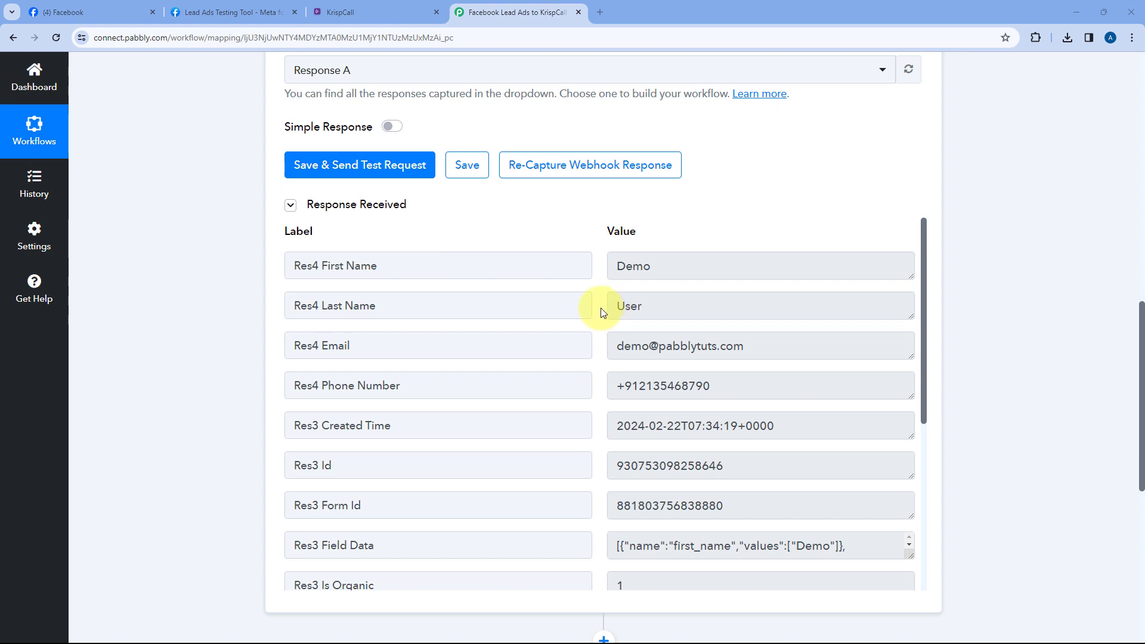
left_click(378, 12)
left_click(510, 12)
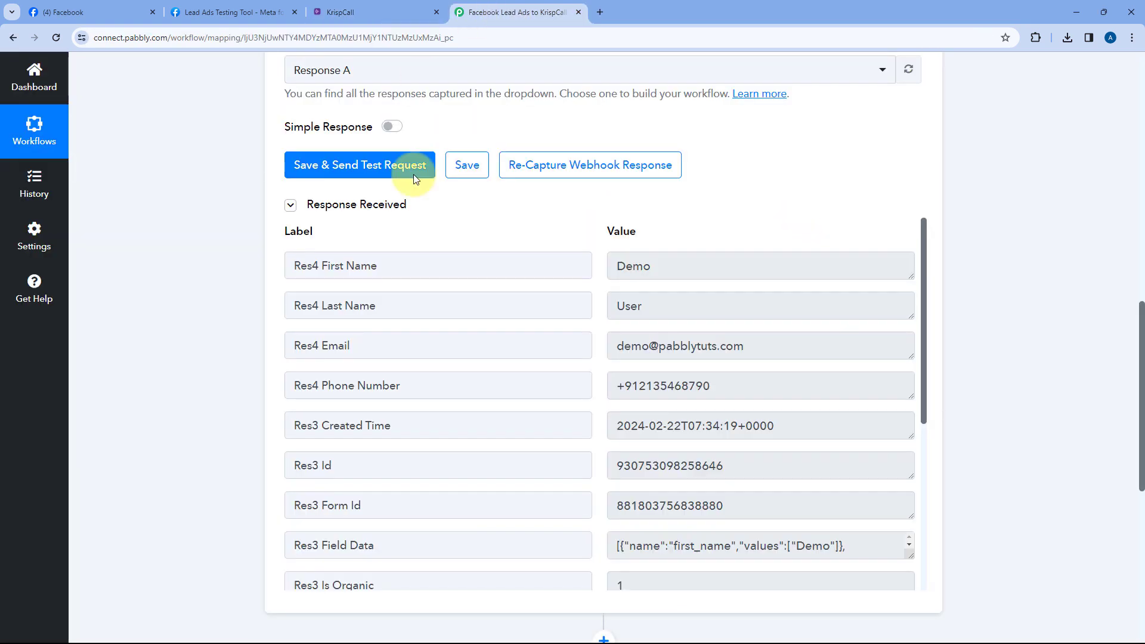
scroll(241, 284, "down", 6)
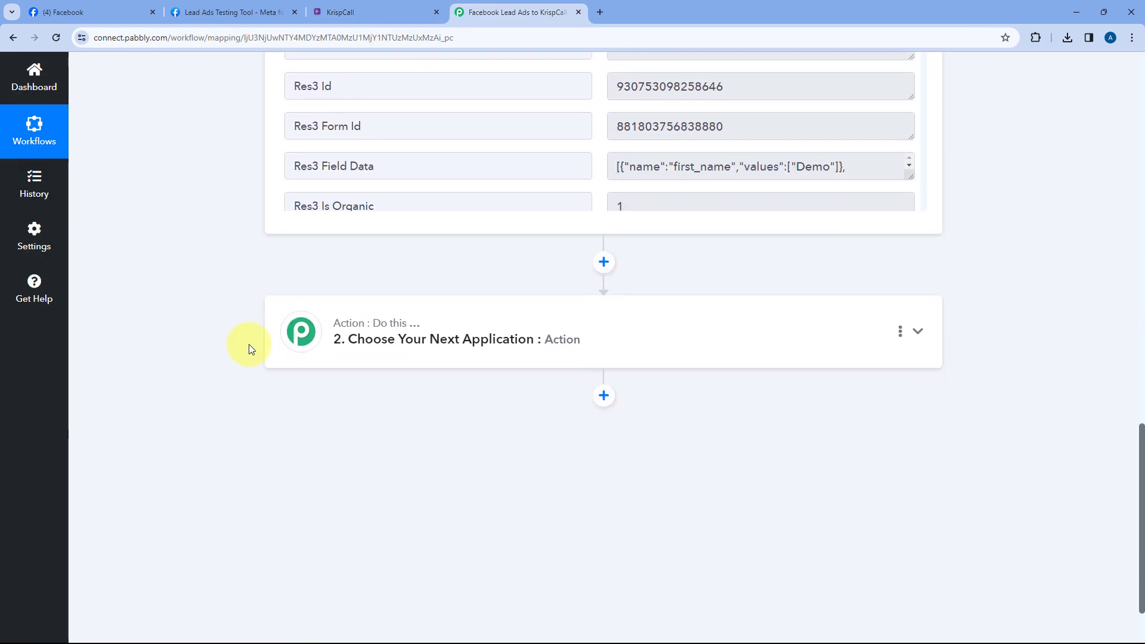
Expand the action step and select KrispCall as its app, searching 'Kris'
left_click(473, 350)
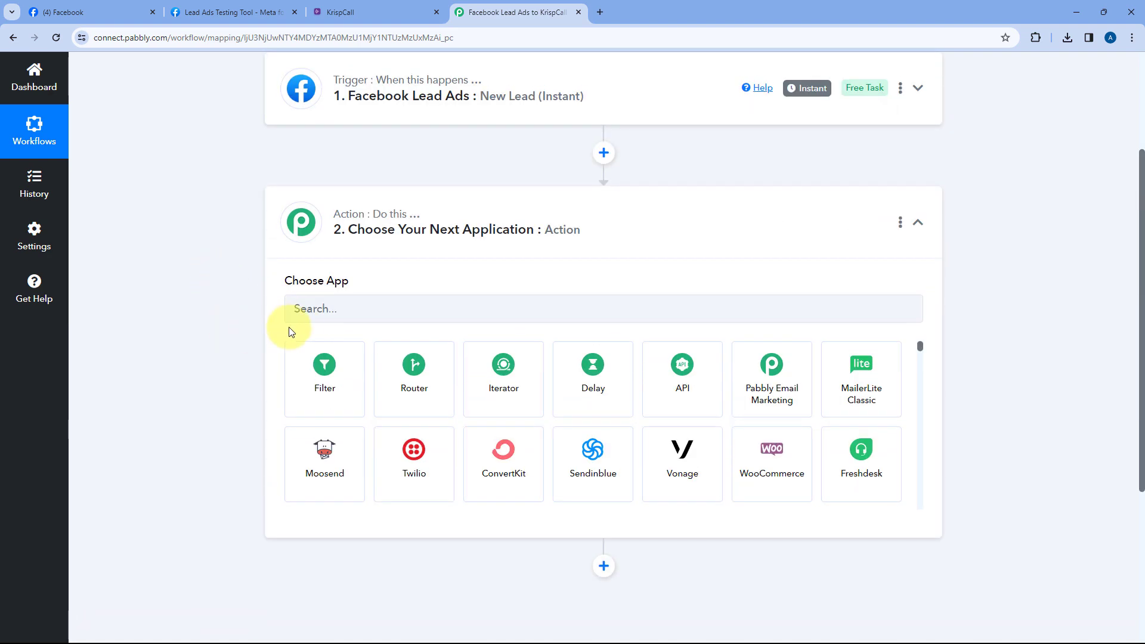
left_click(329, 304)
type("Kris")
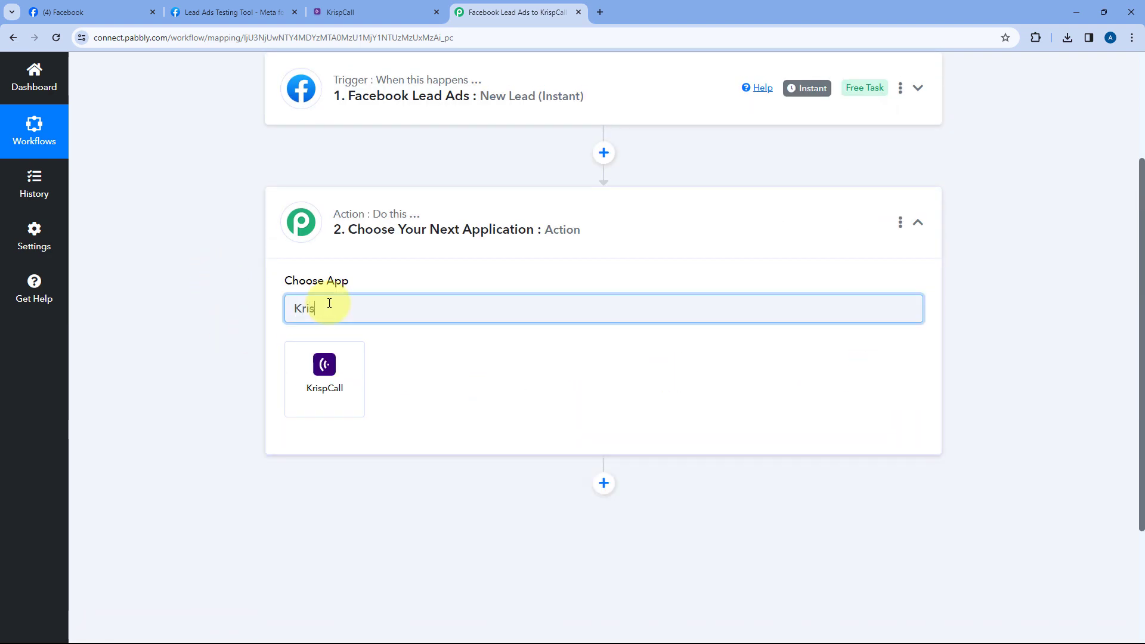
left_click(337, 386)
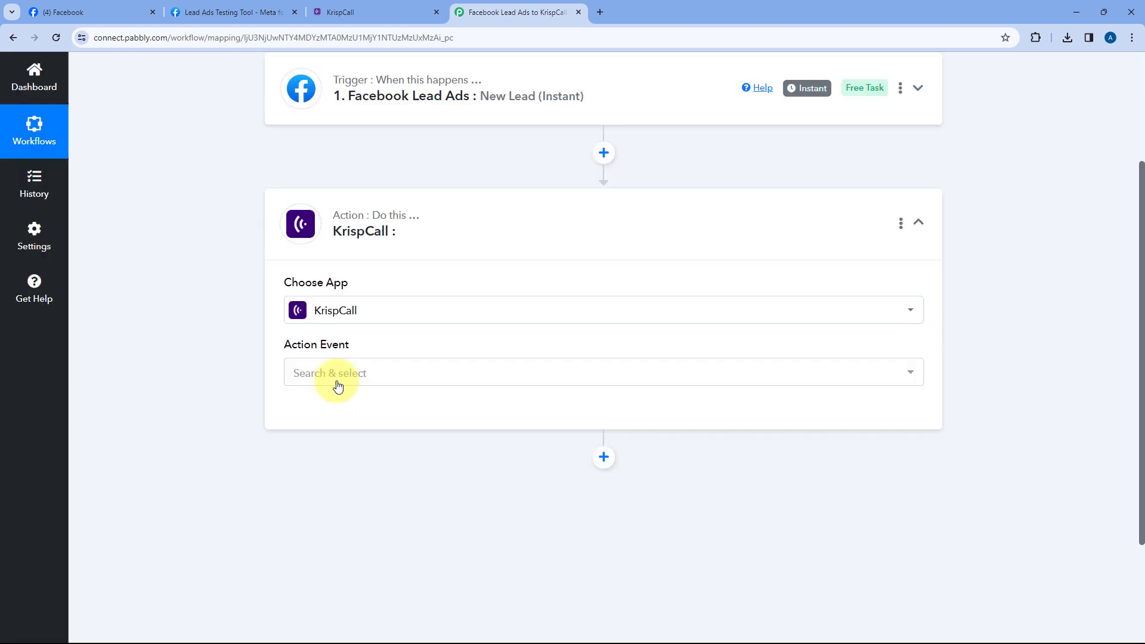
Choose Add Contact as the action event and start a new KrispCall connection
scroll(411, 277, "down", 1)
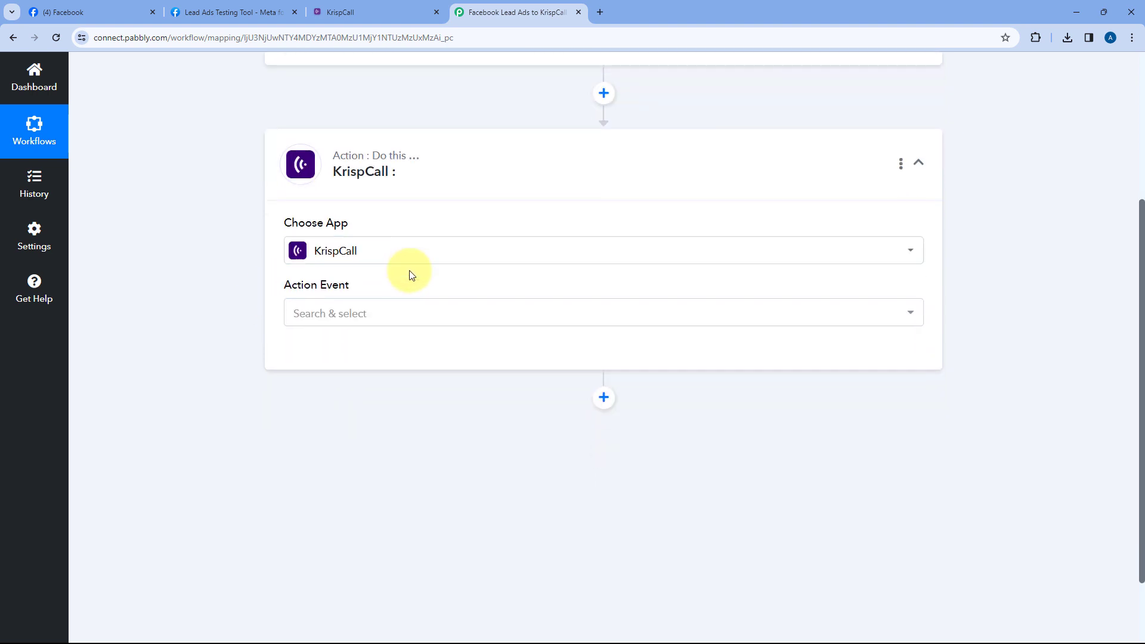
left_click(401, 319)
scroll(227, 322, "down", 1)
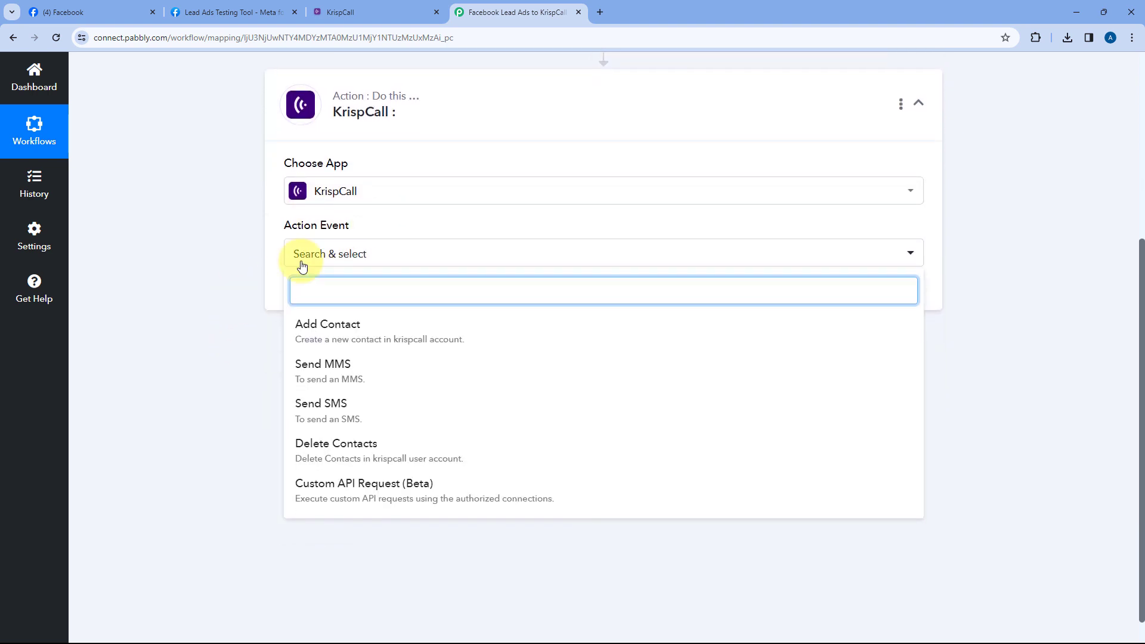
left_click(365, 326)
left_click(317, 296)
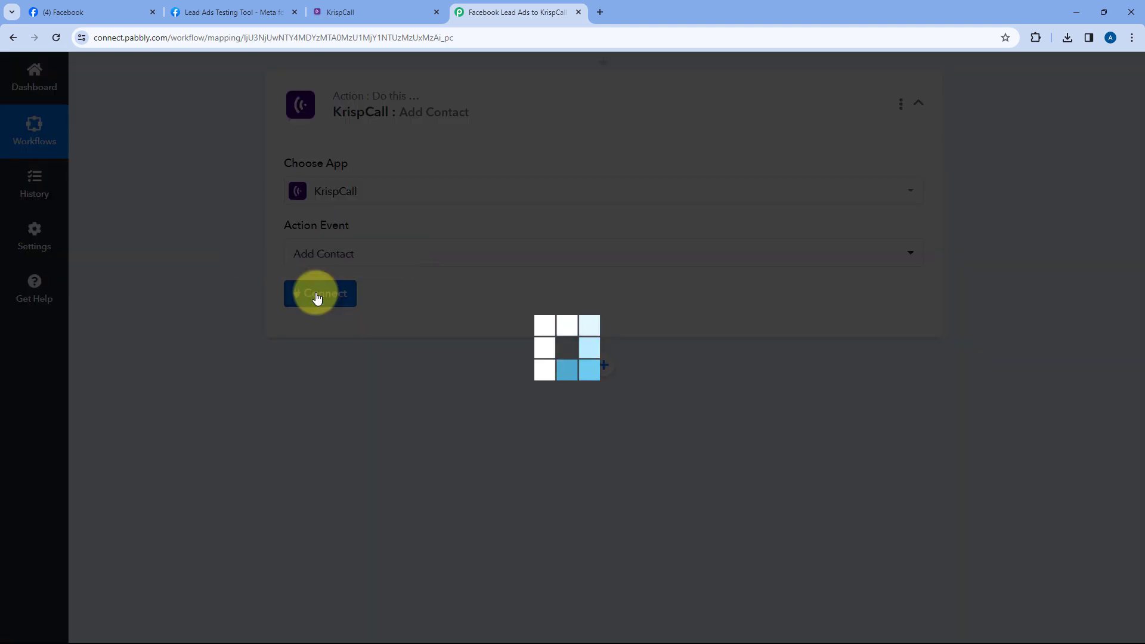
left_click(528, 206)
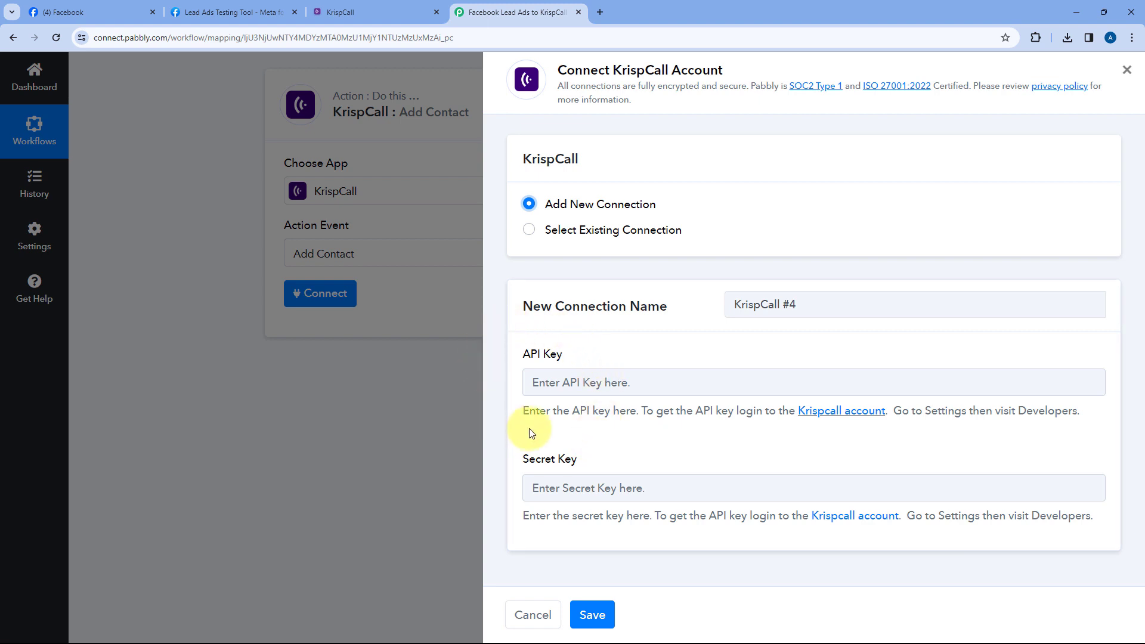
Copy the API key from KrispCall's Settings > Developer and ready Pabbly's API Key field for pasting
left_click(389, 8)
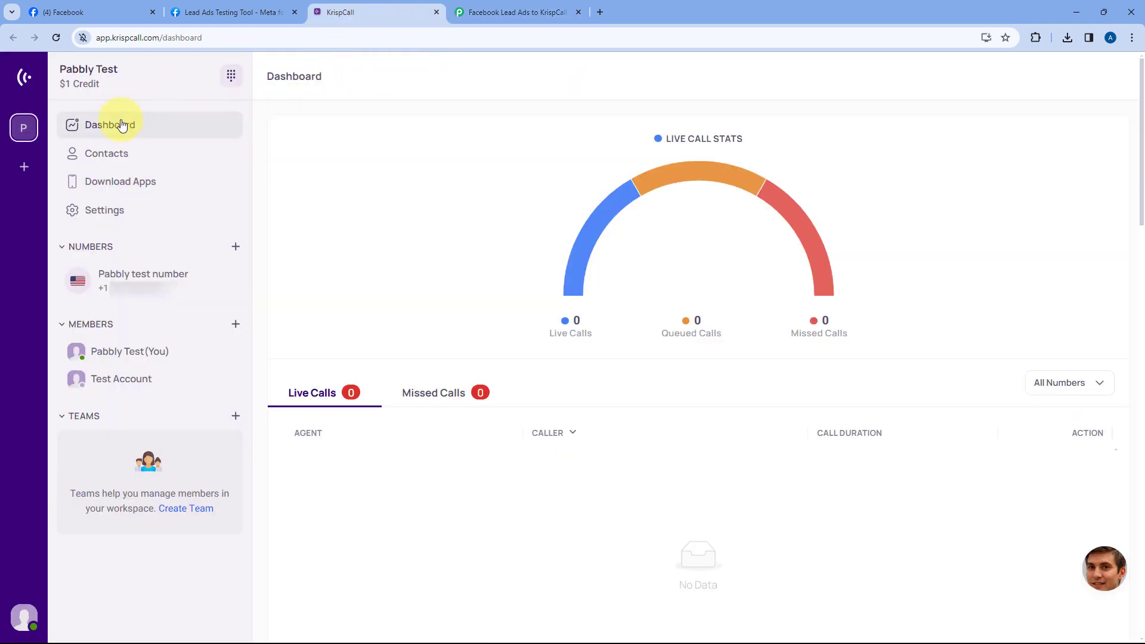
left_click(127, 214)
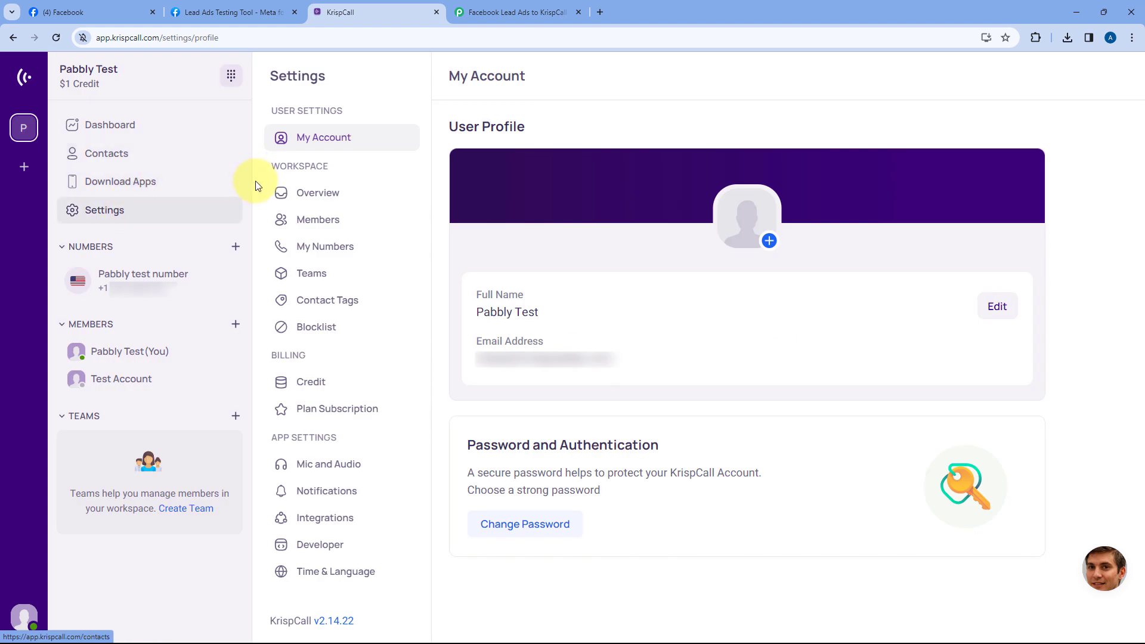
left_click(321, 541)
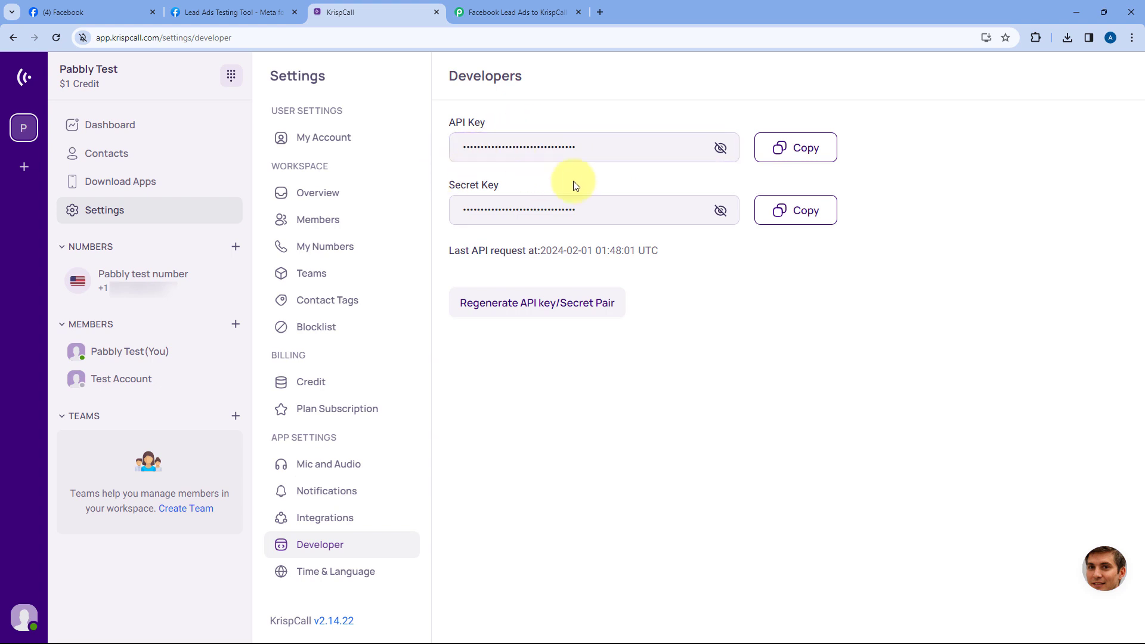
left_click(803, 152)
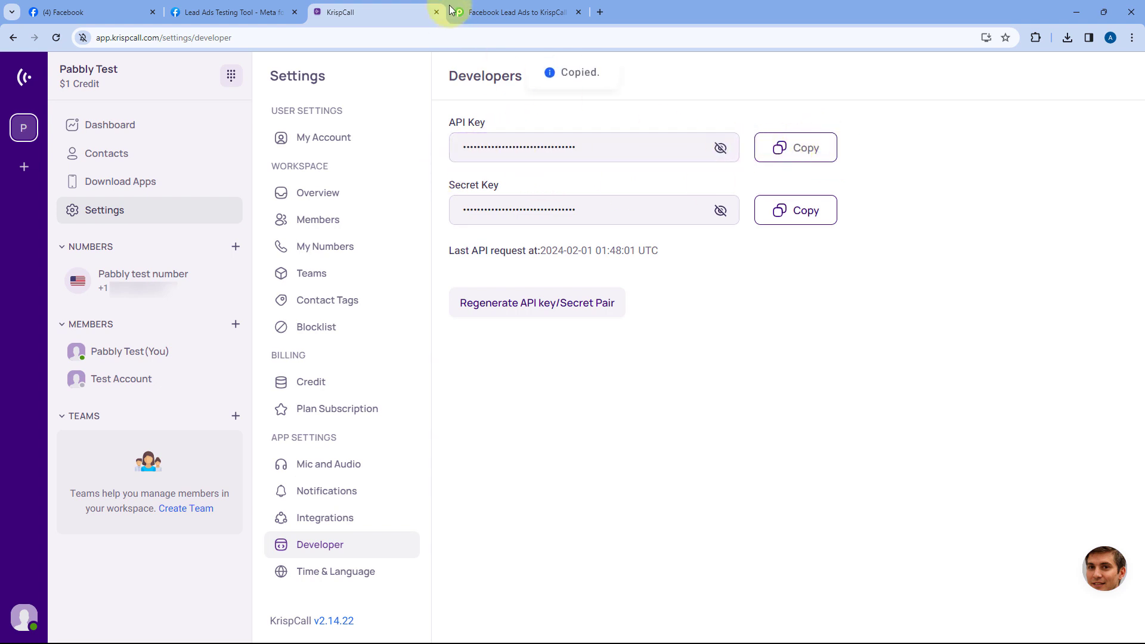
left_click(503, 12)
left_click(549, 388)
right_click(549, 388)
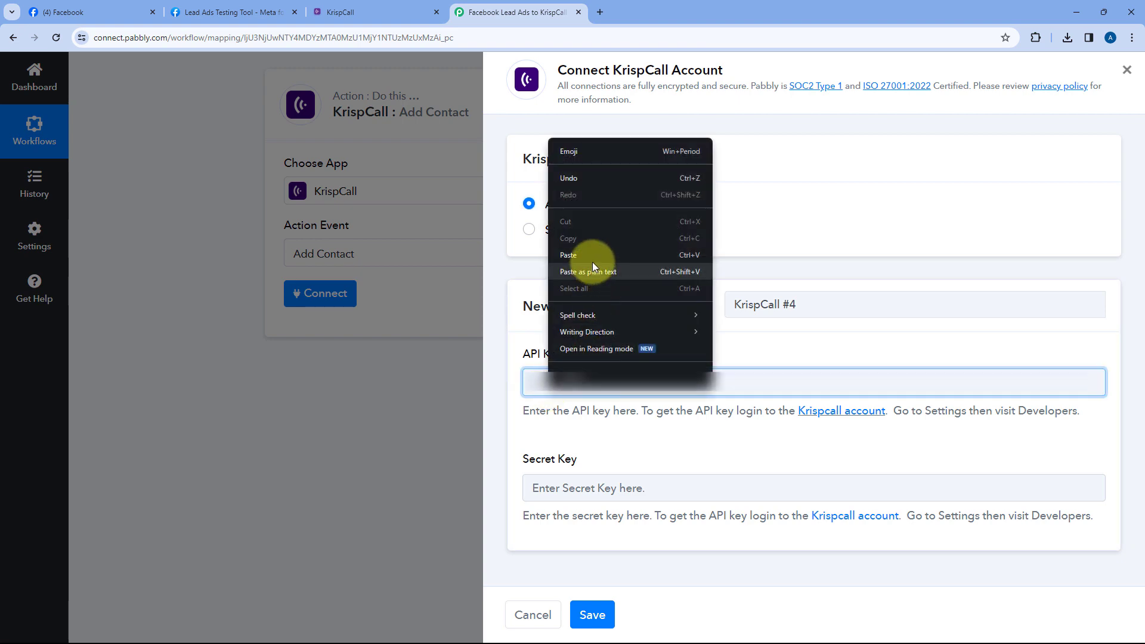
Paste the API key, copy KrispCall's secret key into the Secret Key field, and save the connection
left_click(592, 262)
left_click(387, 10)
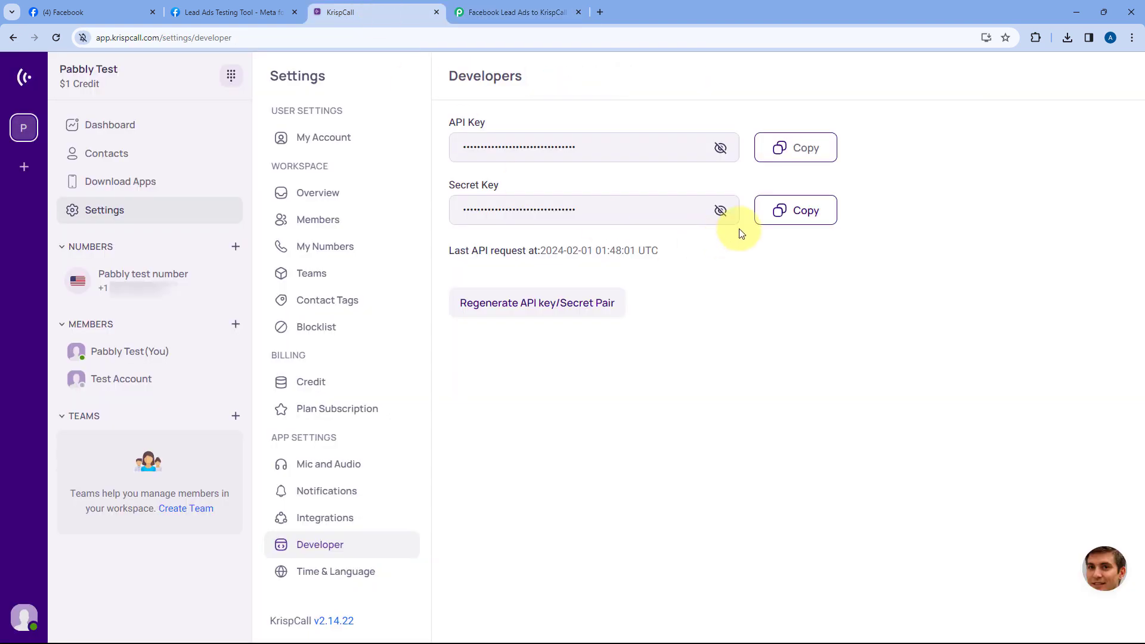
left_click(777, 212)
left_click(524, 11)
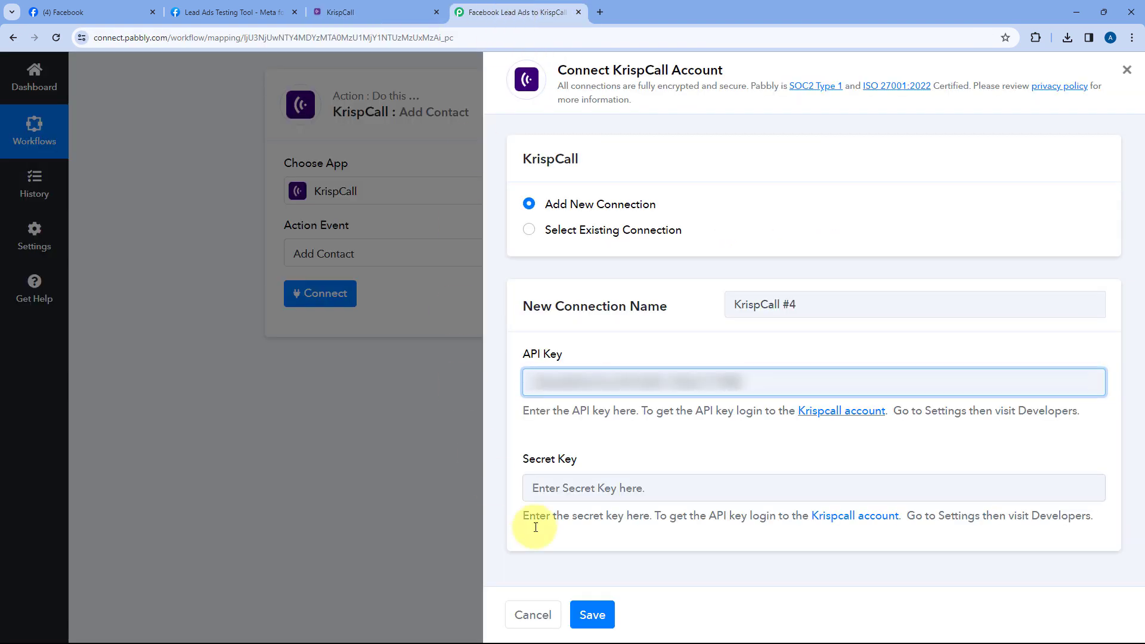
right_click(590, 484)
left_click(633, 350)
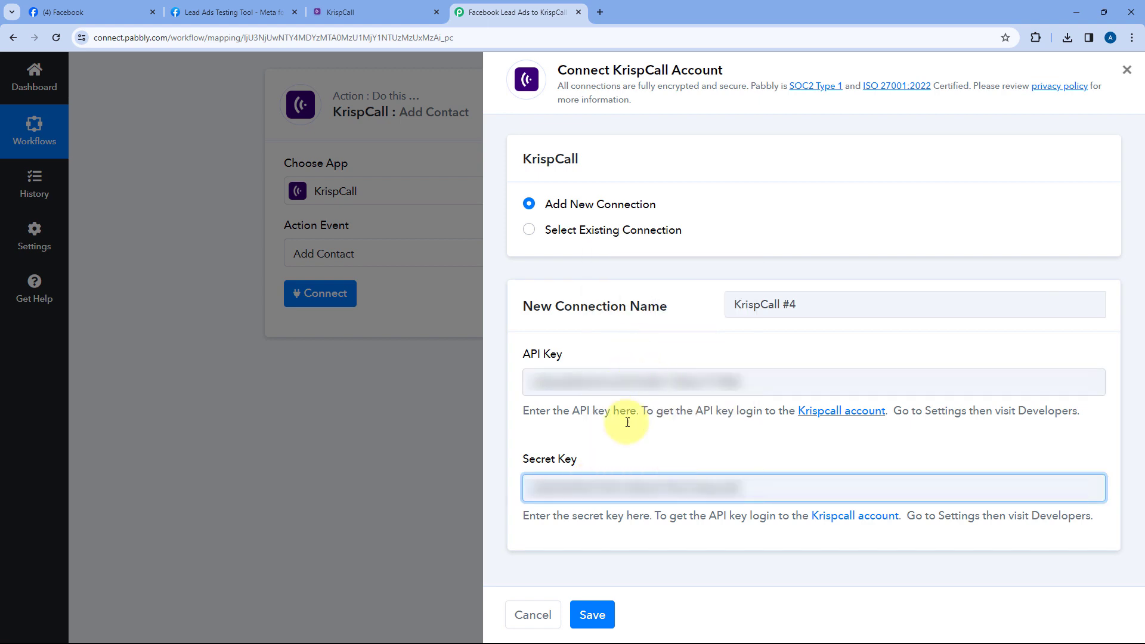
left_click(593, 614)
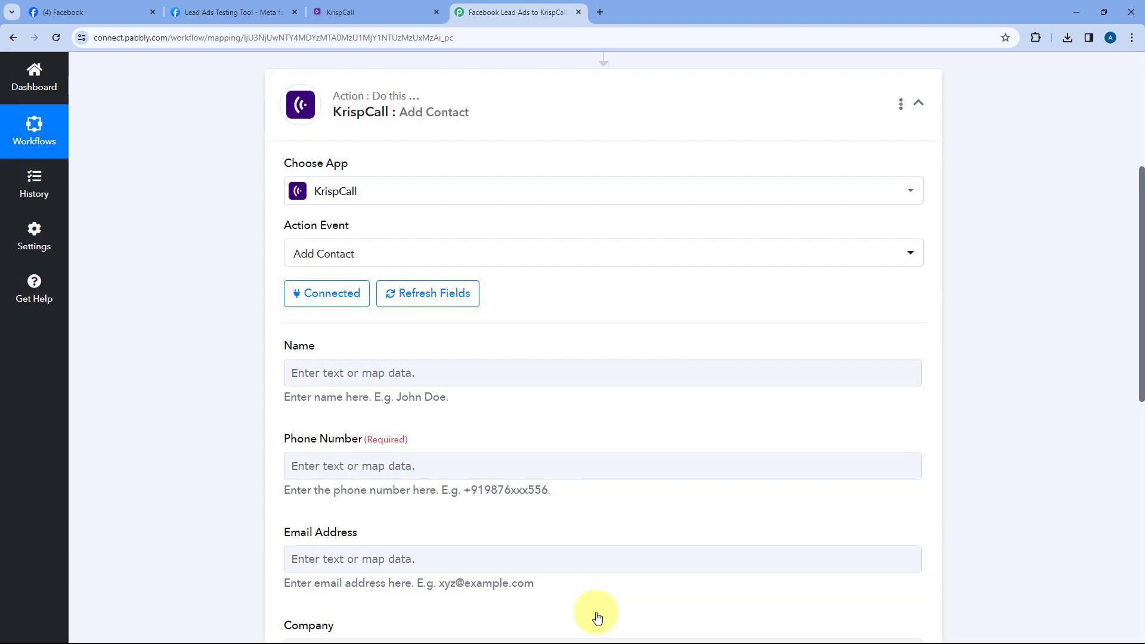
scroll(236, 236, "down", 2)
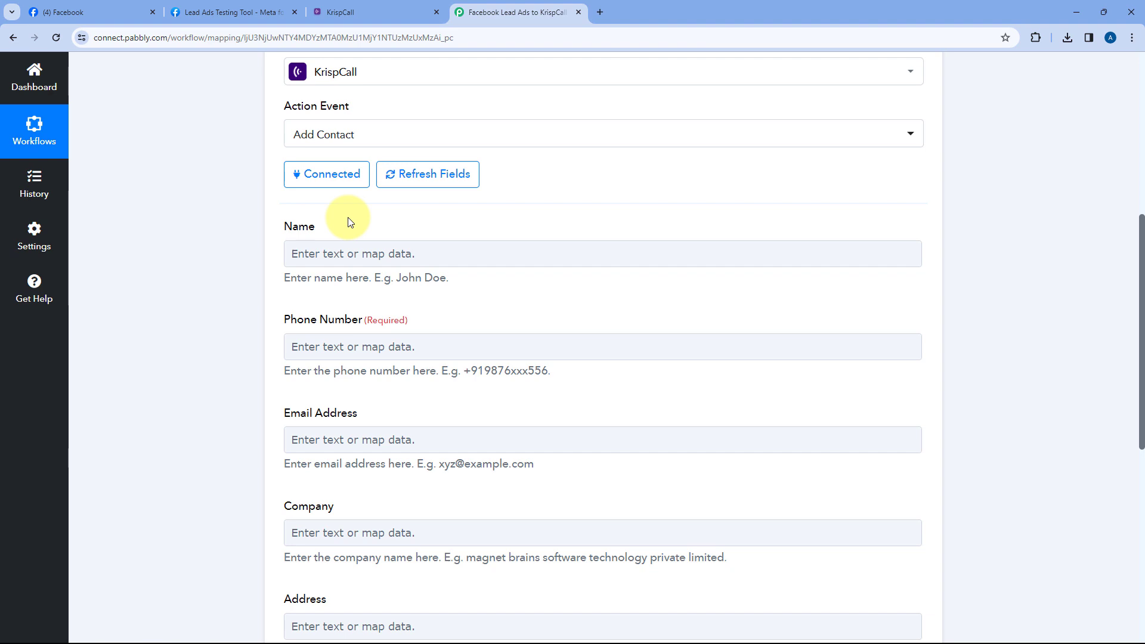
scroll(596, 226, "up", 5)
left_click(565, 165)
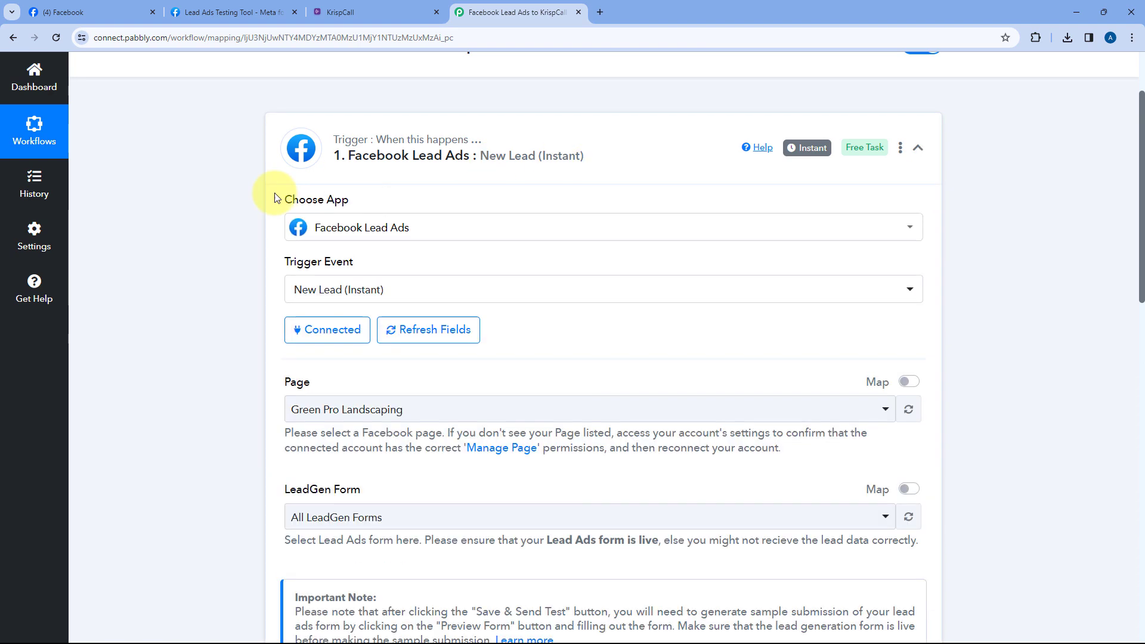
scroll(226, 250, "up", 2)
scroll(227, 251, "down", 13)
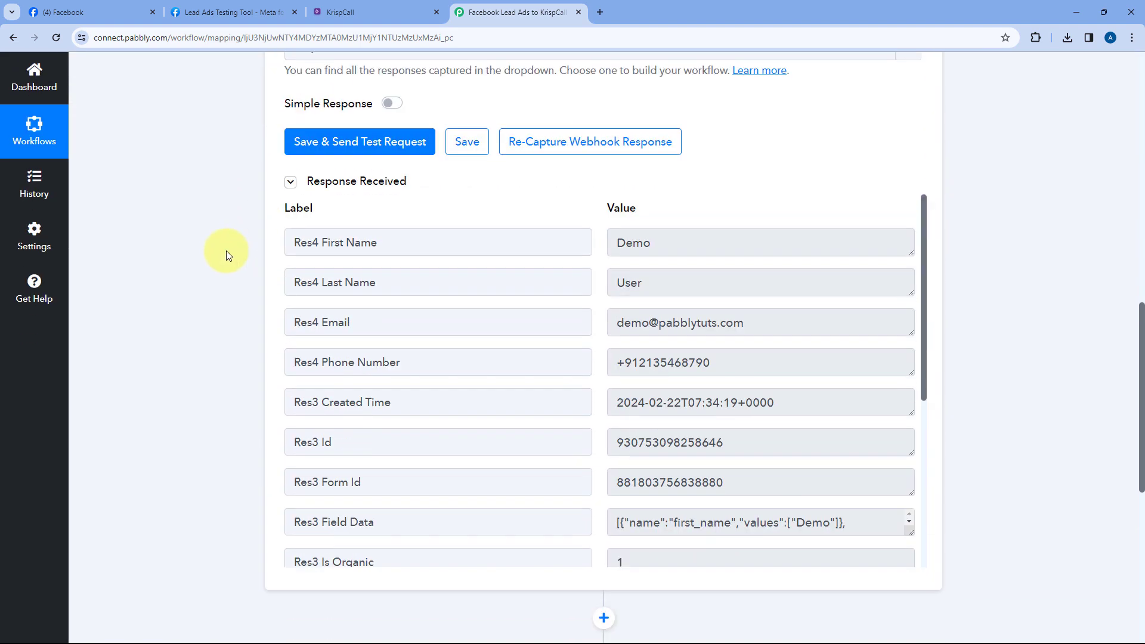
double_click(641, 200)
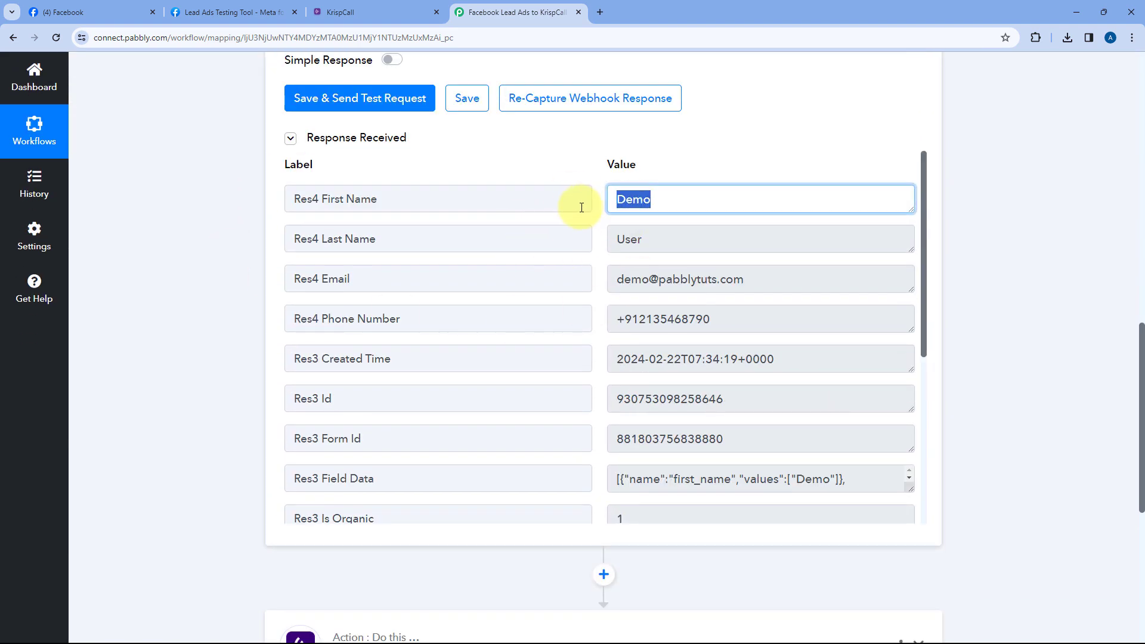
key("Tab")
key("Tab")
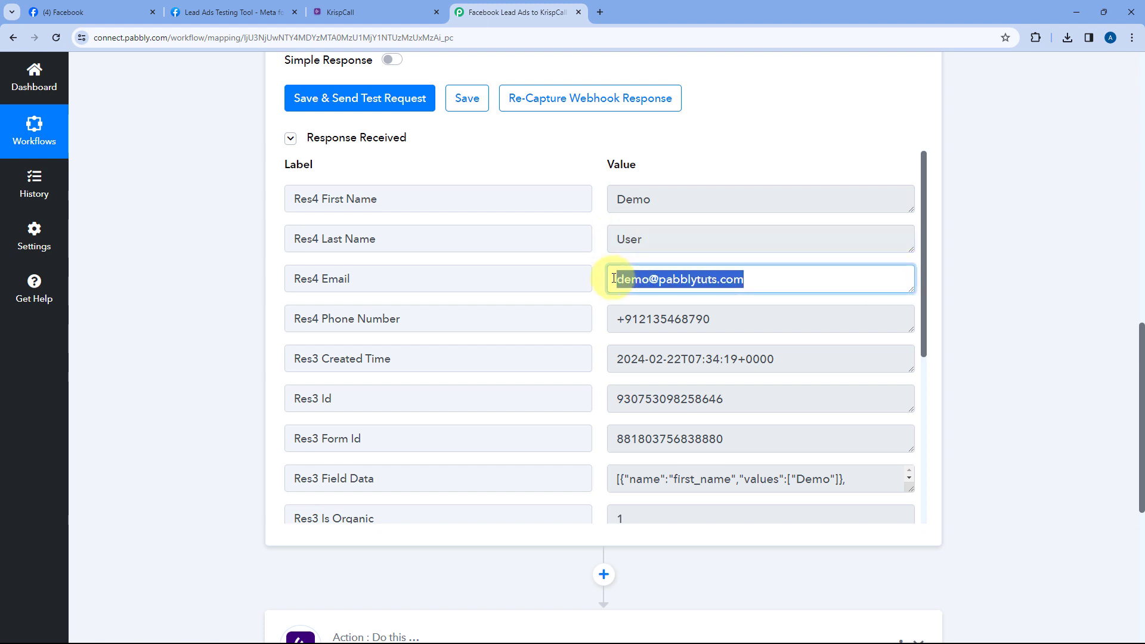
double_click(620, 320)
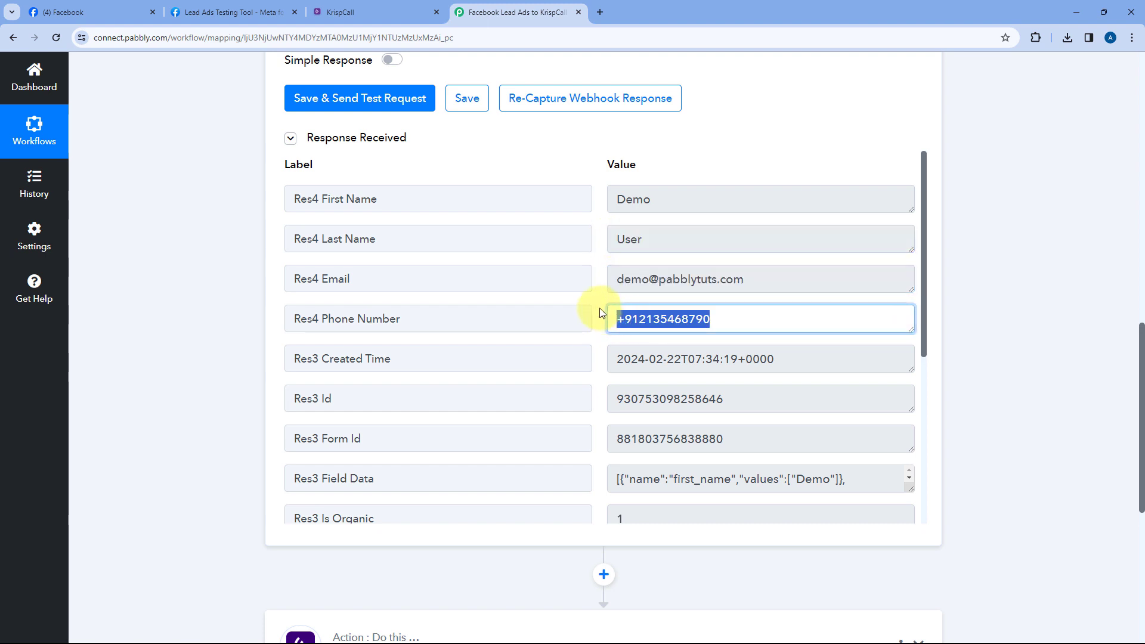
left_click(599, 310)
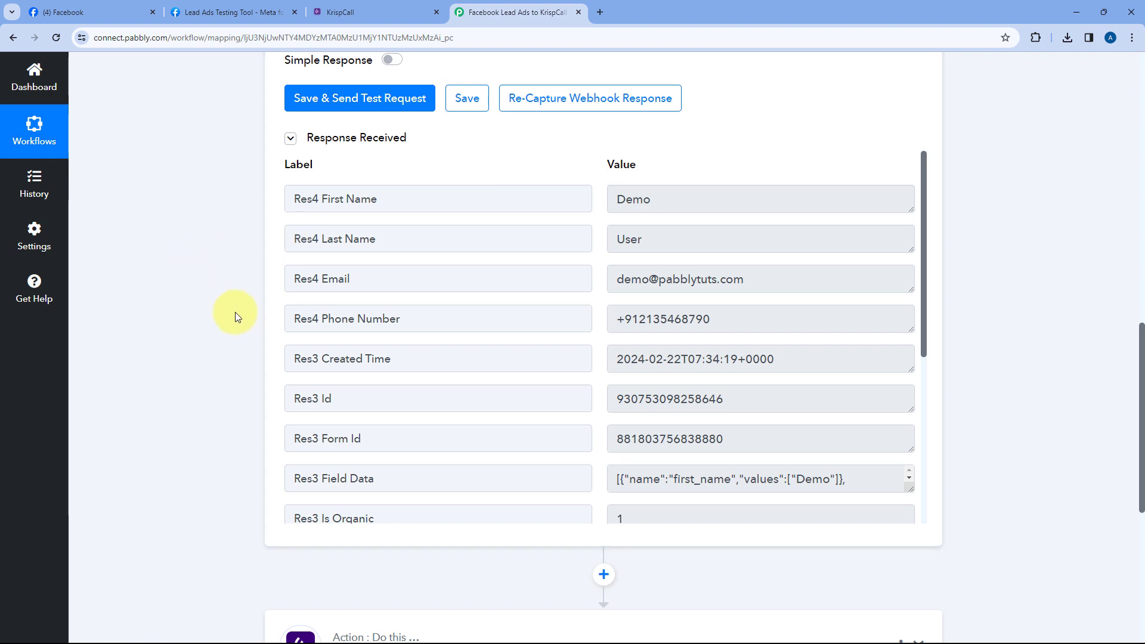
scroll(234, 313, "down", 6)
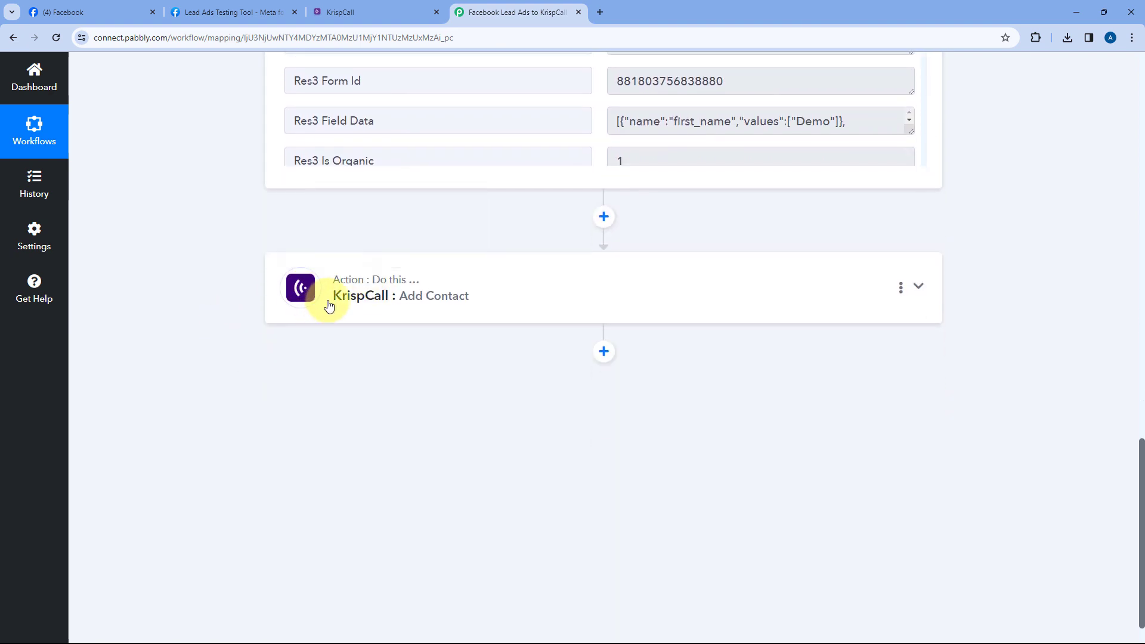
left_click(504, 297)
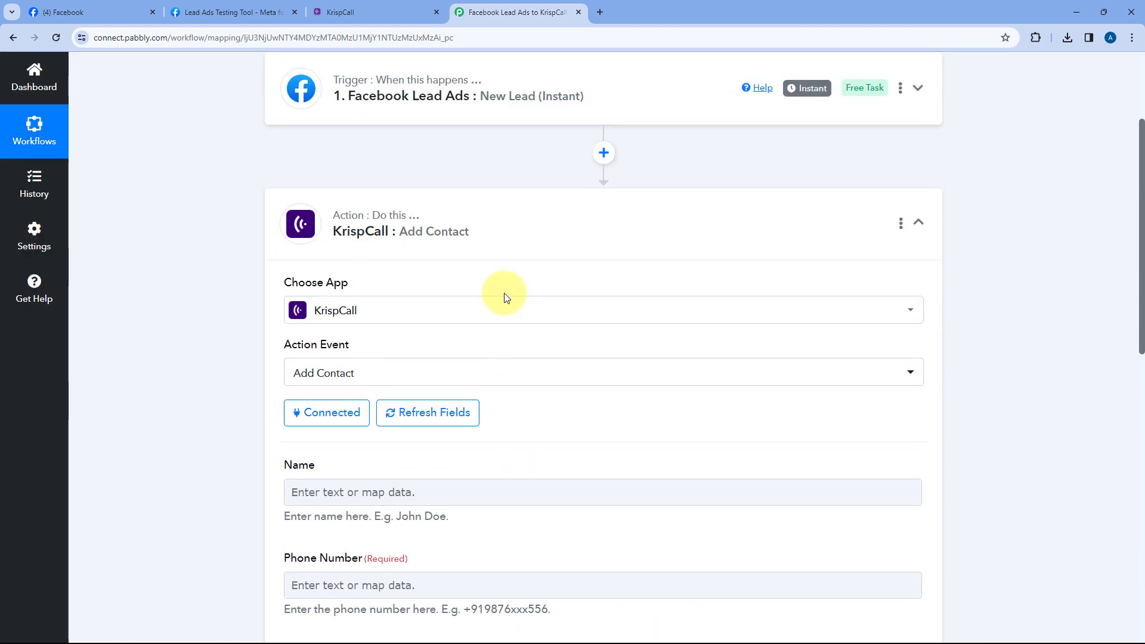
scroll(324, 310, "down", 4)
scroll(256, 291, "down", 1)
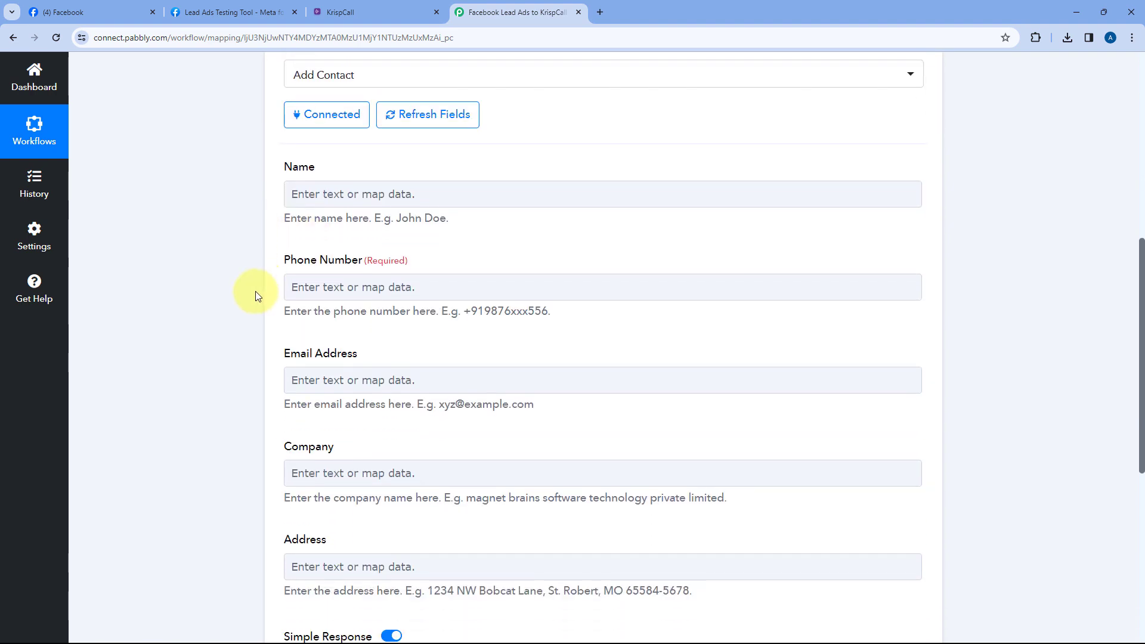
Map Res4 First Name and Res4 Last Name into the Name field
left_click(307, 190)
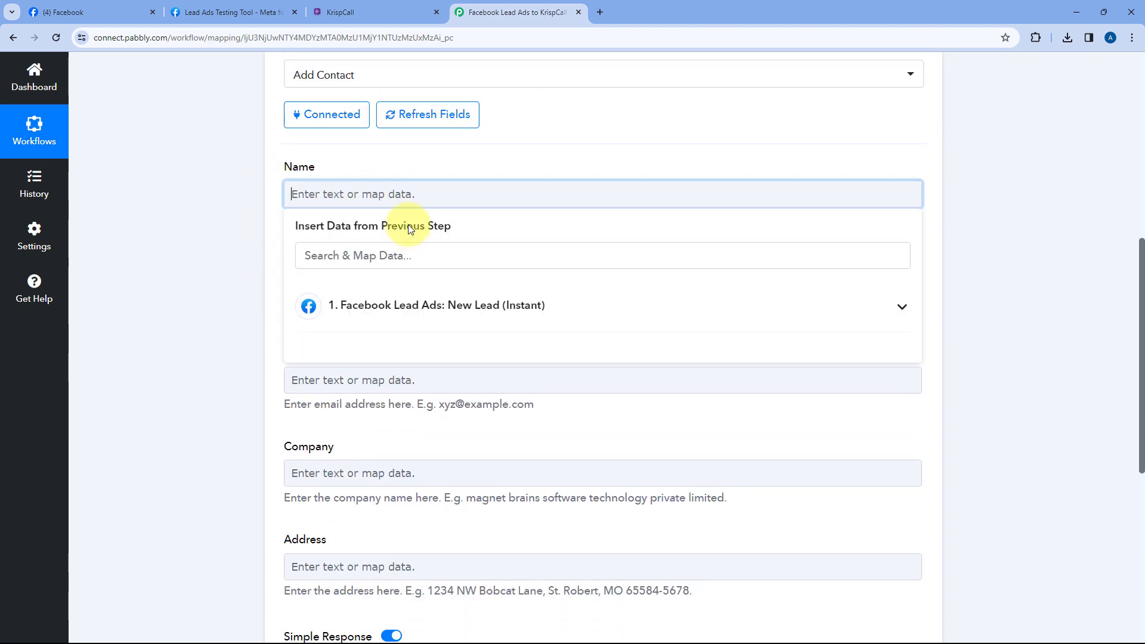
left_click(555, 303)
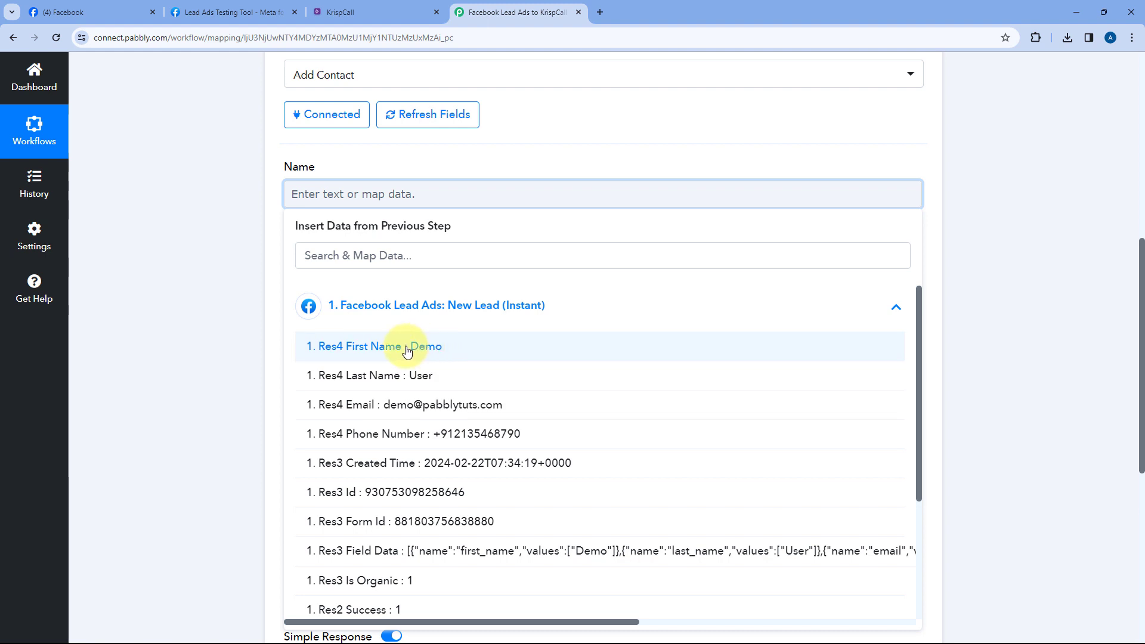
left_click(460, 345)
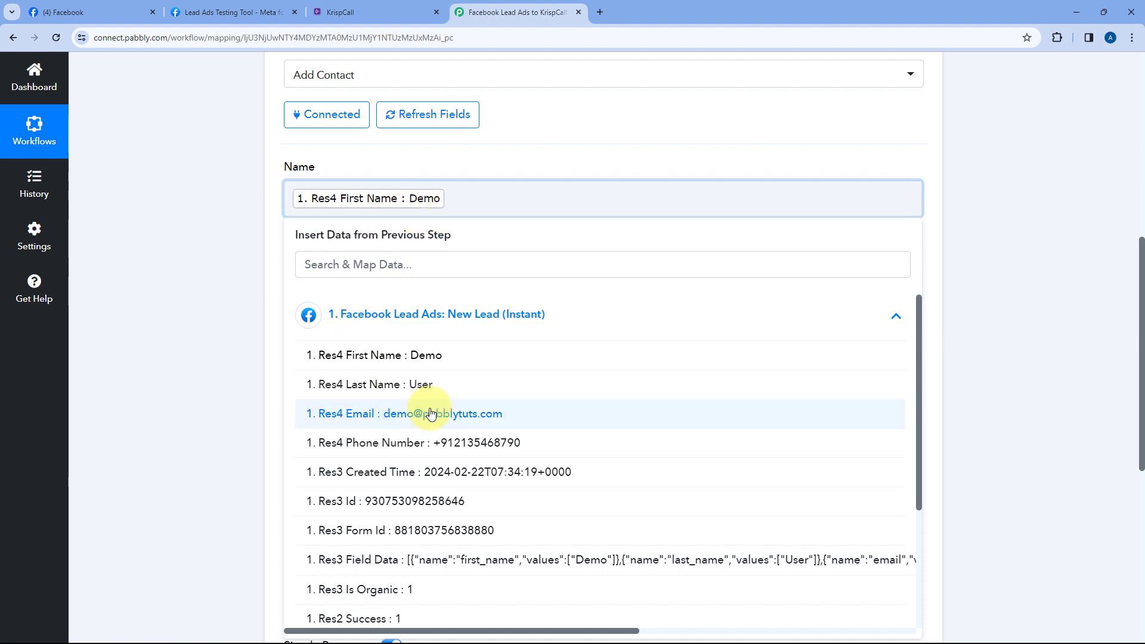
left_click(429, 386)
left_click(468, 162)
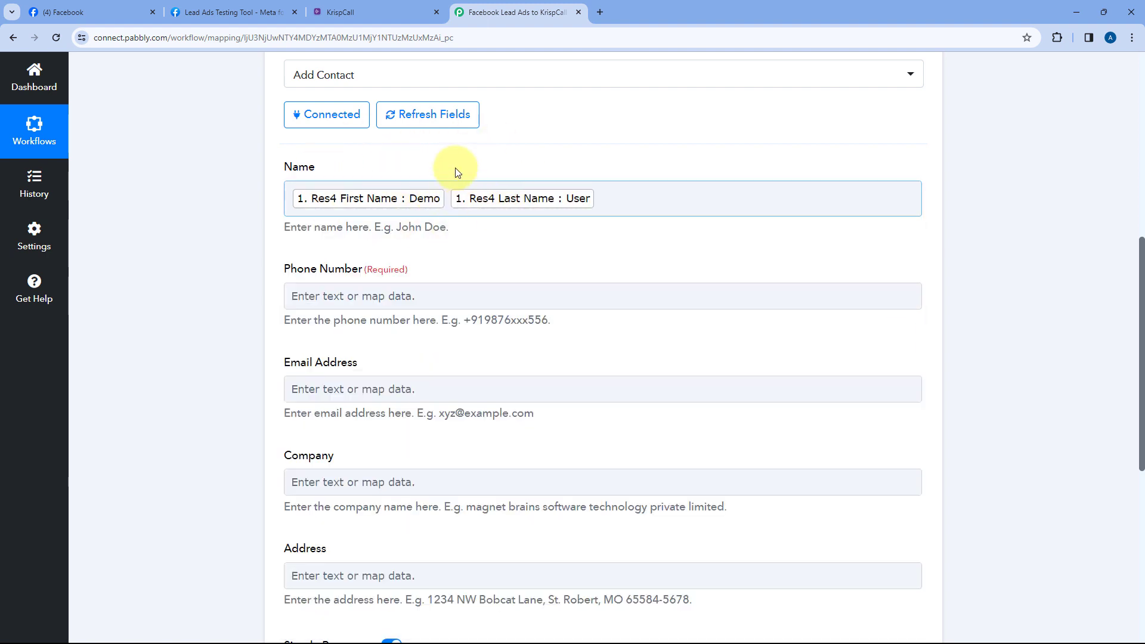
Map Res4 Phone Number into the Phone Number field
scroll(271, 214, "down", 1)
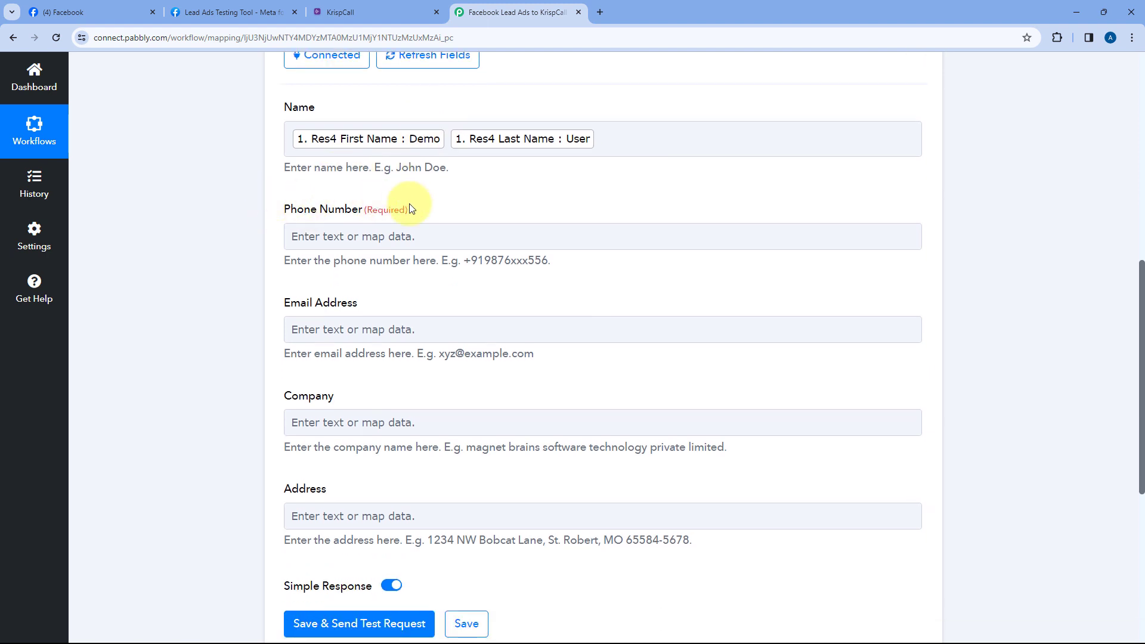
left_click(331, 235)
left_click(330, 234)
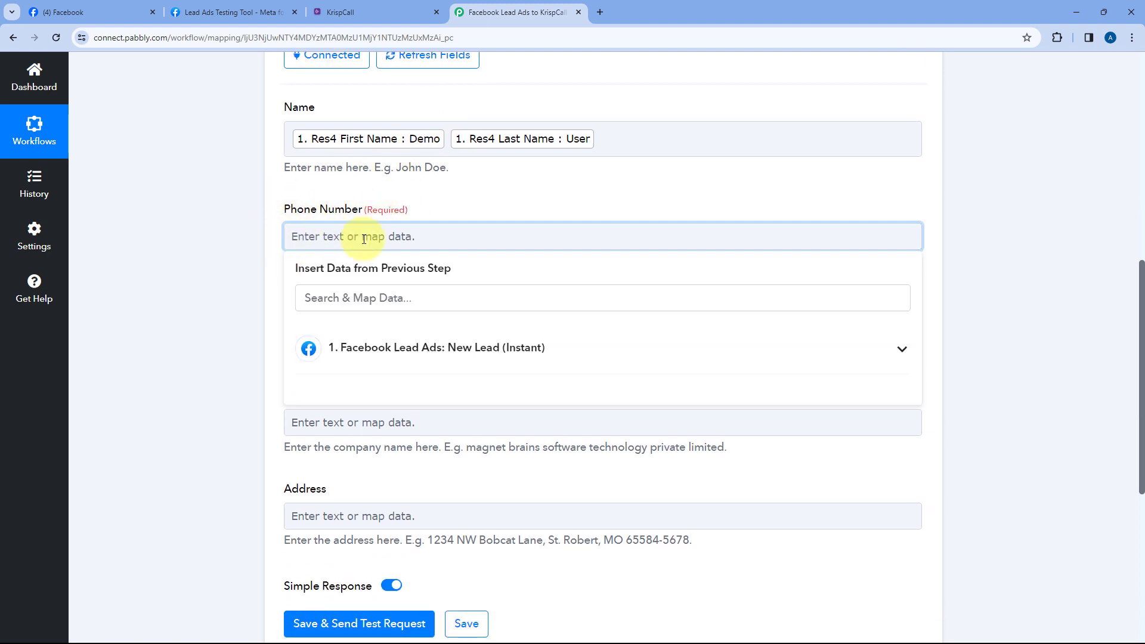
left_click(479, 353)
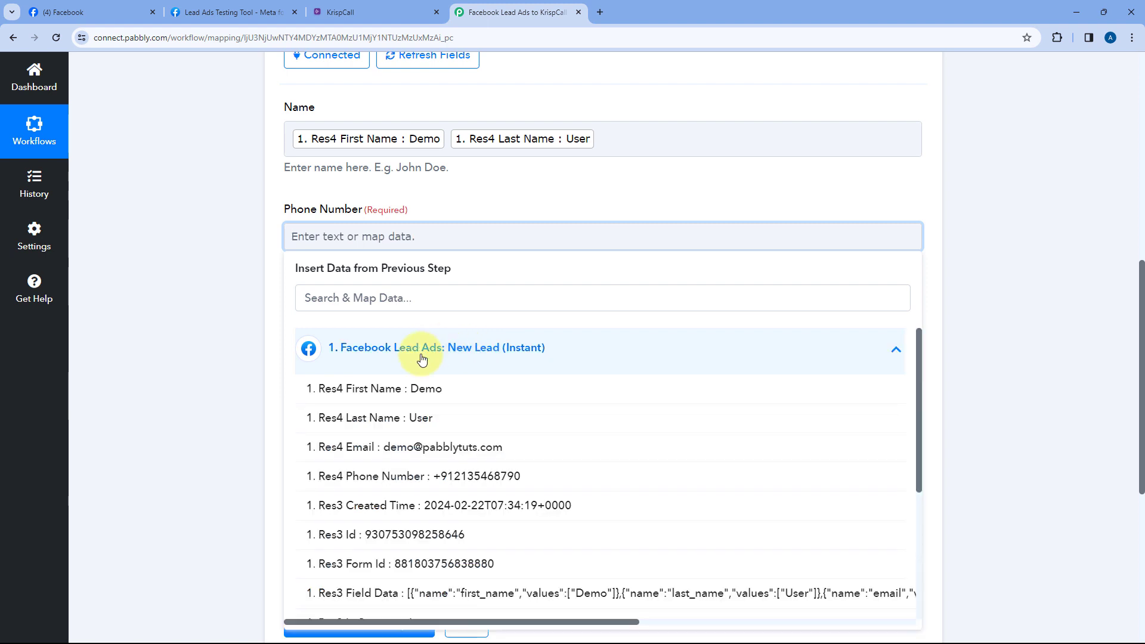
left_click(412, 476)
left_click(276, 242)
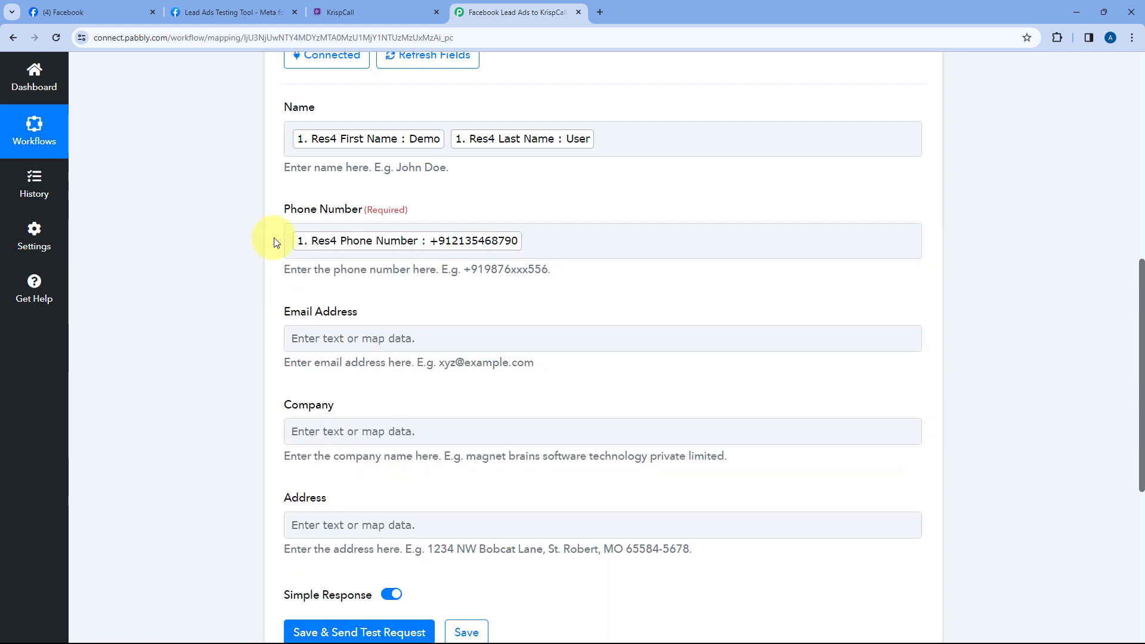
Map Res4 Email into the Email Address field
scroll(274, 241, "down", 1)
left_click(354, 277)
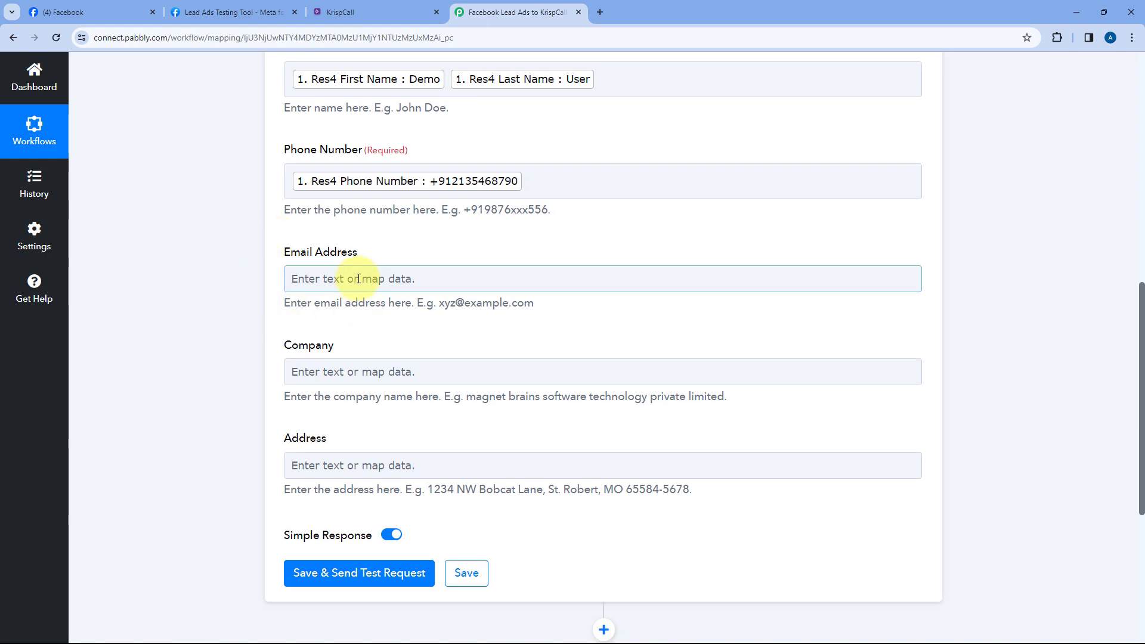
left_click(402, 389)
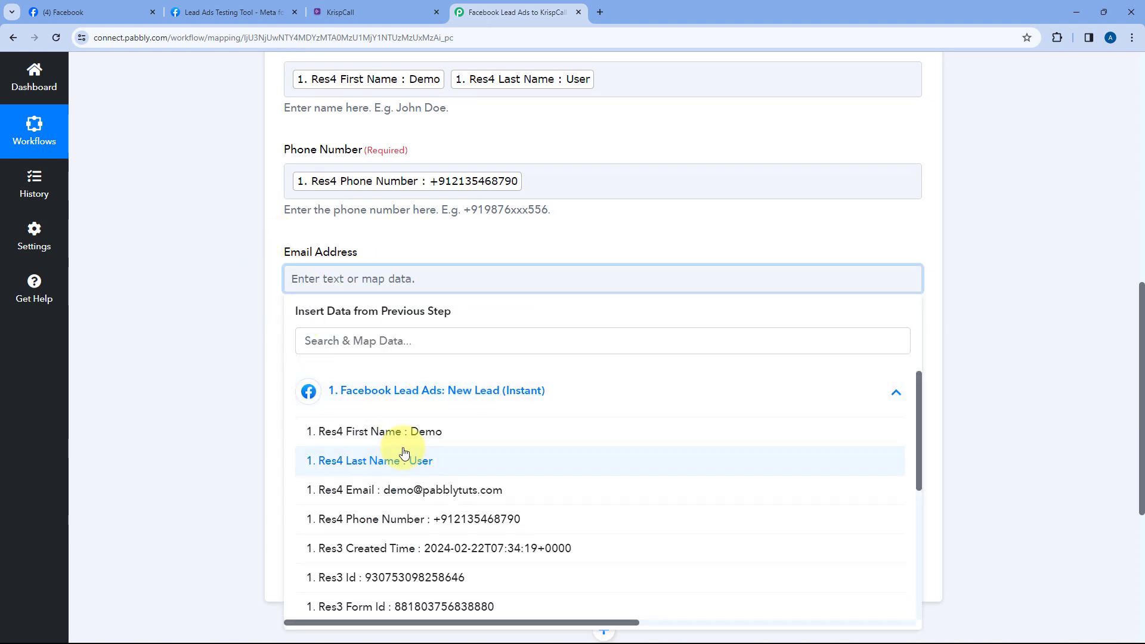
scroll(417, 417, "down", 2)
left_click(409, 379)
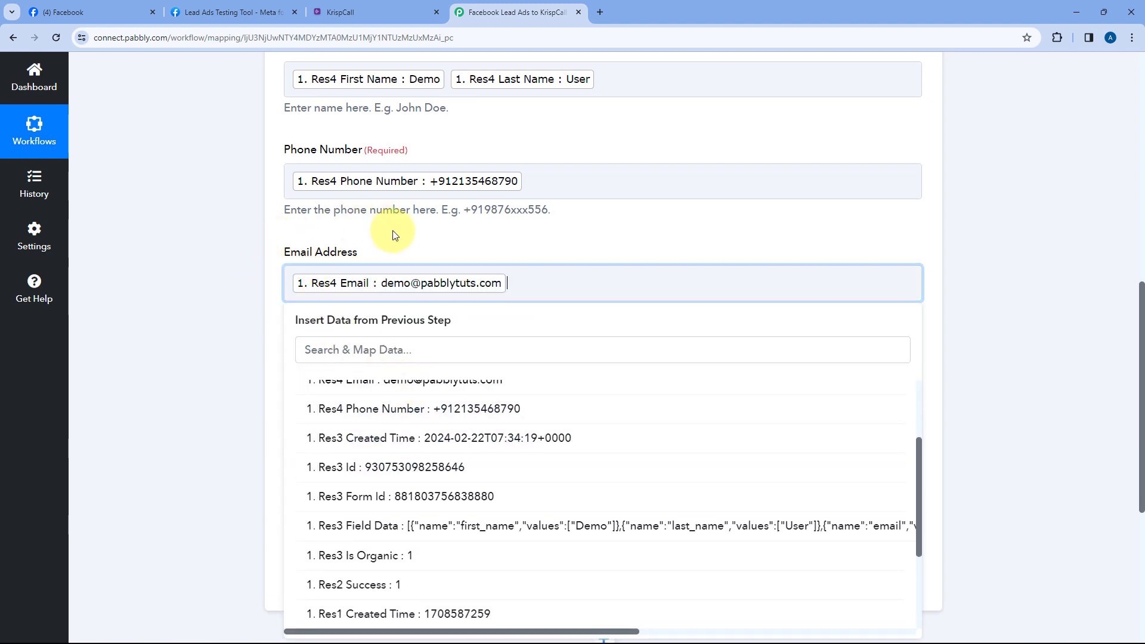
left_click(399, 238)
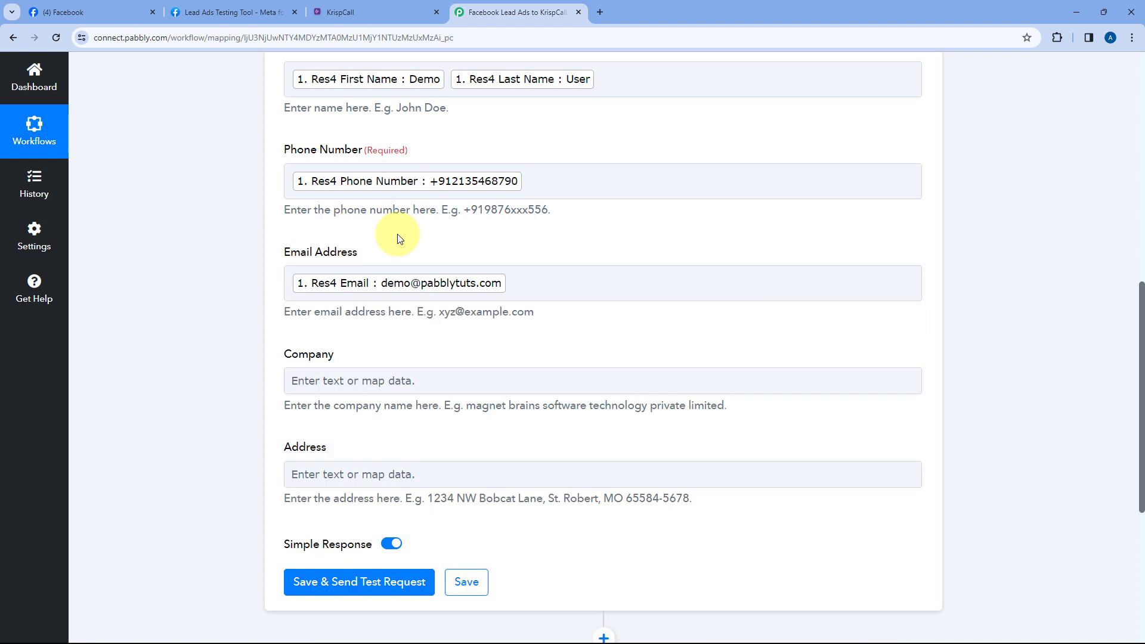
Review the mapped fields, leaving Company and Address blank
scroll(356, 173, "up", 2)
scroll(372, 229, "down", 2)
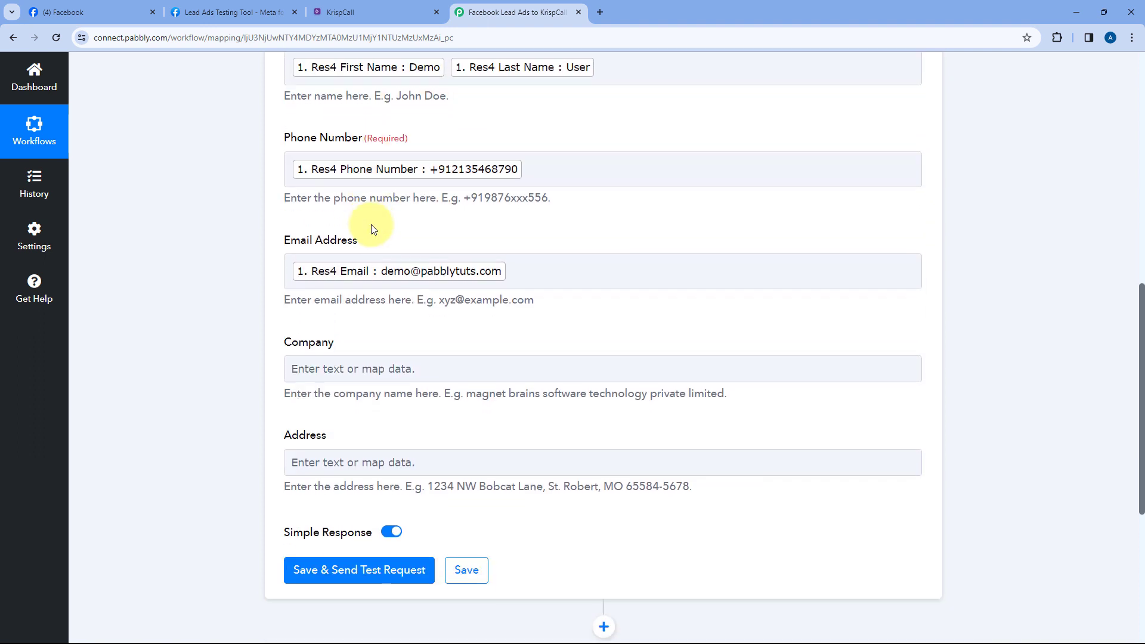
scroll(372, 229, "down", 1)
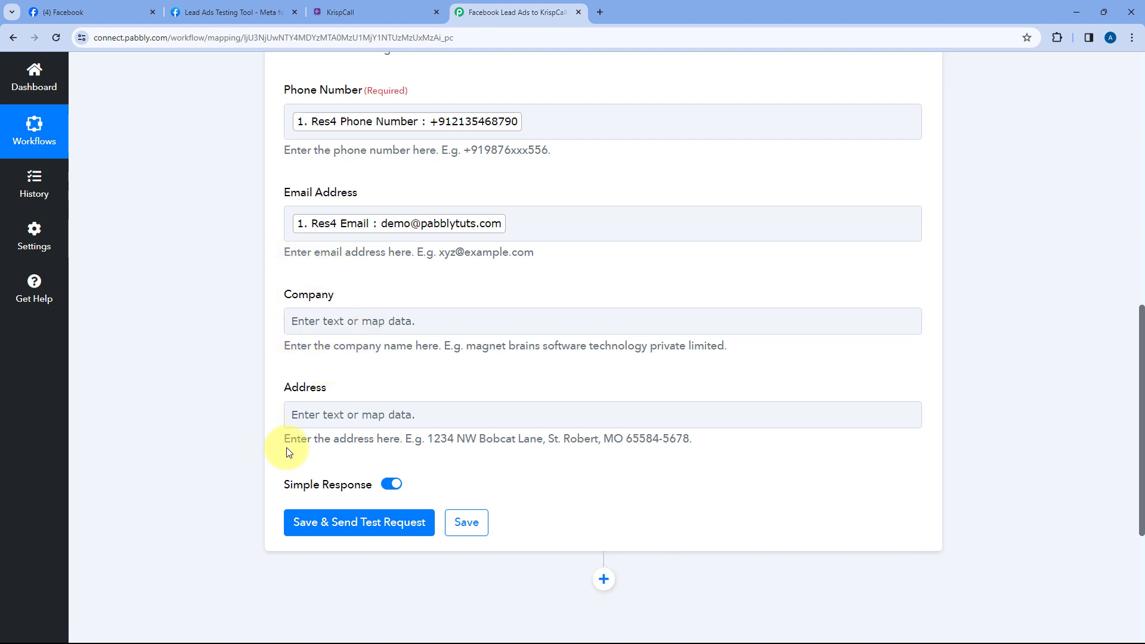
left_click(379, 406)
scroll(587, 281, "up", 6)
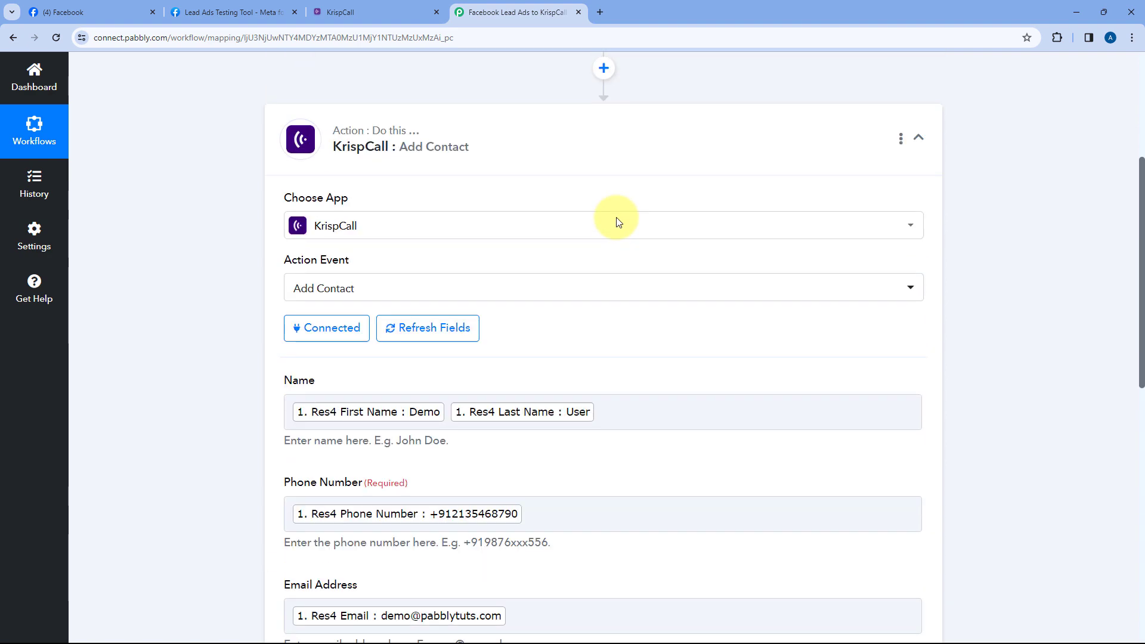
scroll(596, 223, "down", 7)
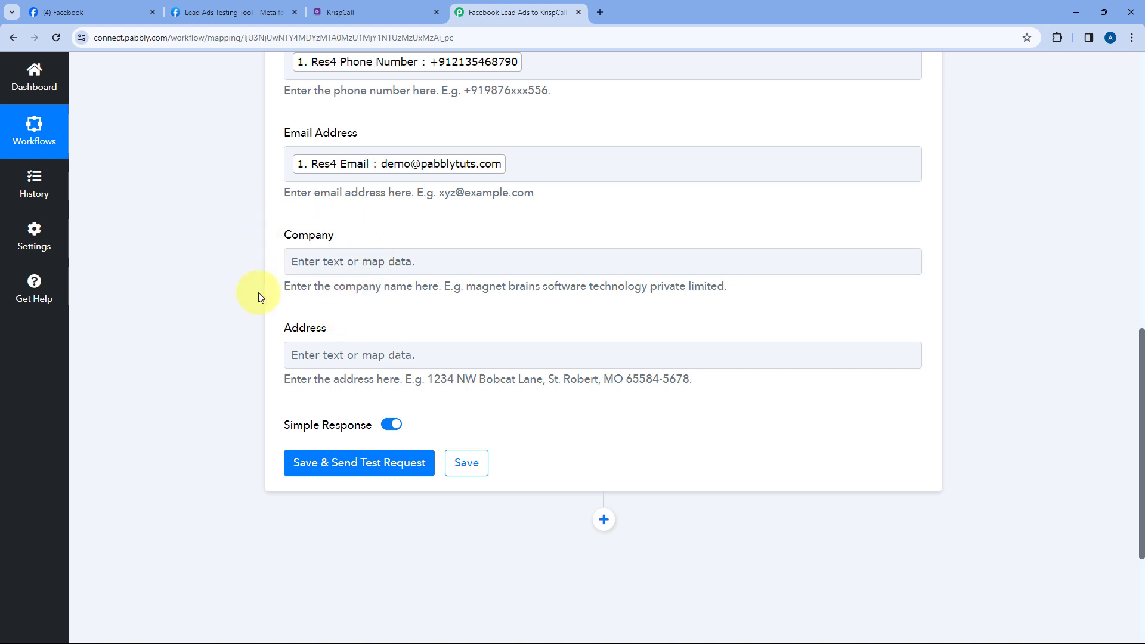
scroll(322, 307, "up", 2)
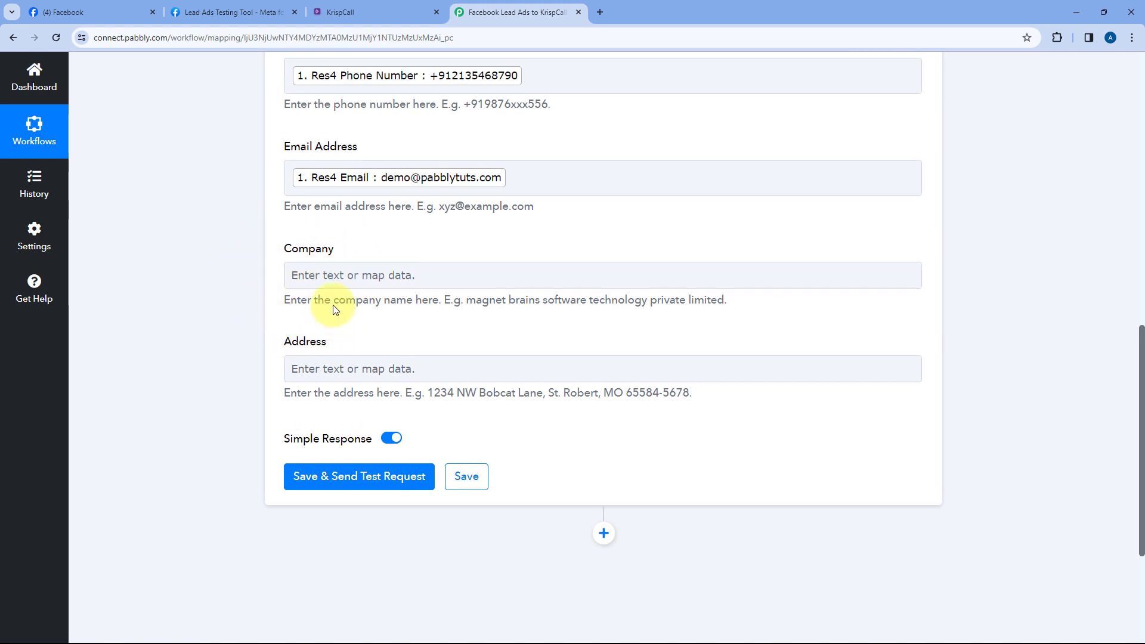
scroll(253, 238, "down", 2)
scroll(254, 257, "down", 1)
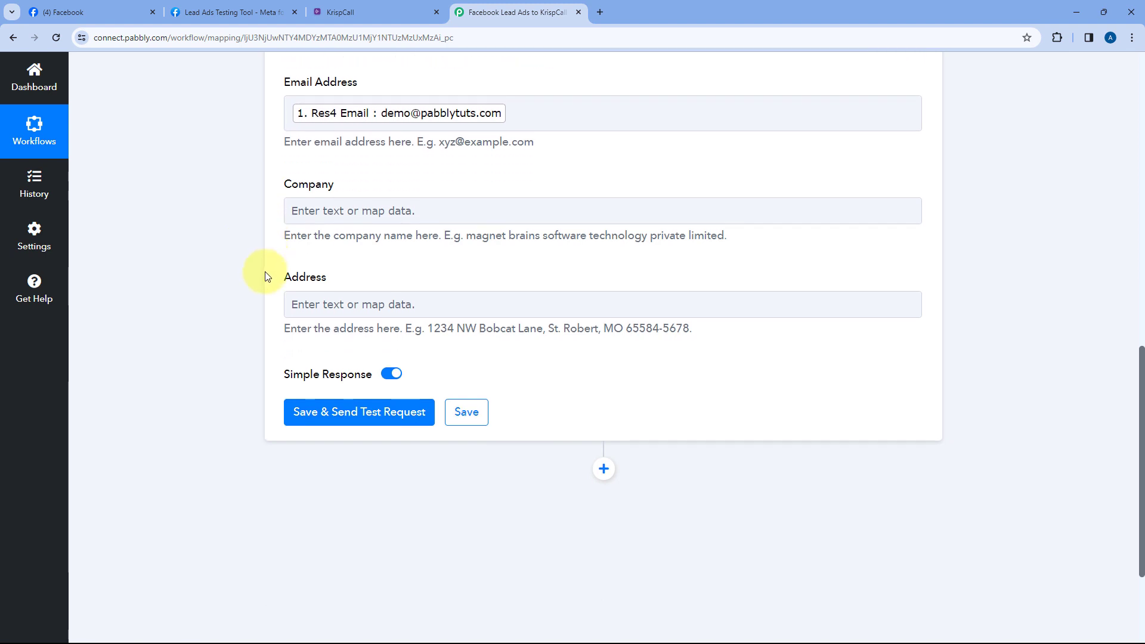
Save the KrispCall step with a test request and review the returned contact response
left_click(376, 403)
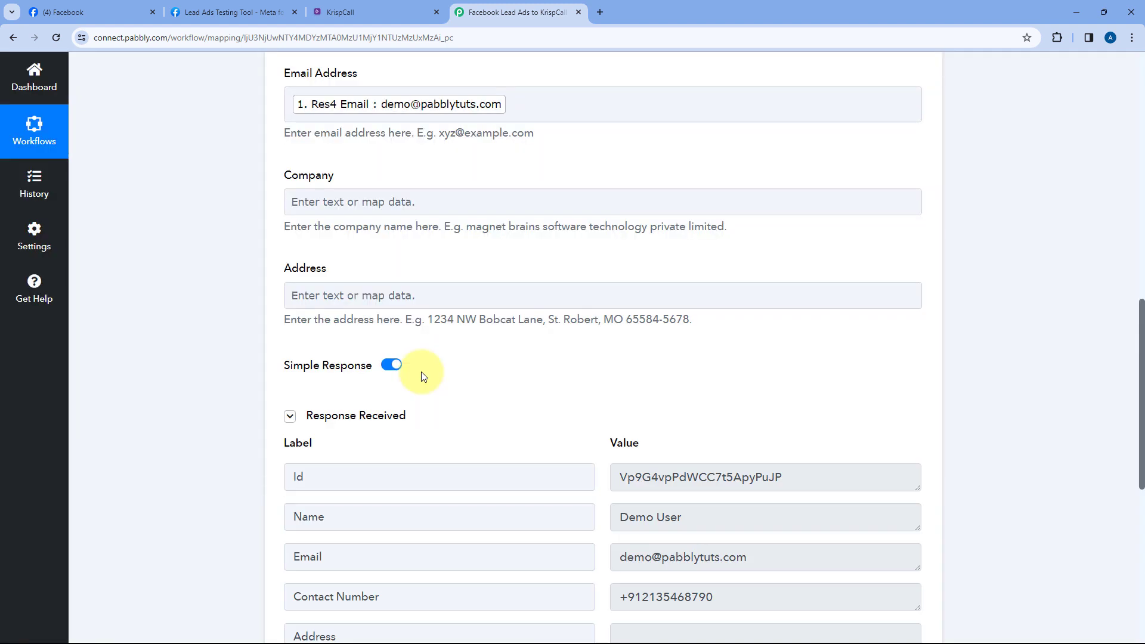
scroll(423, 376, "down", 2)
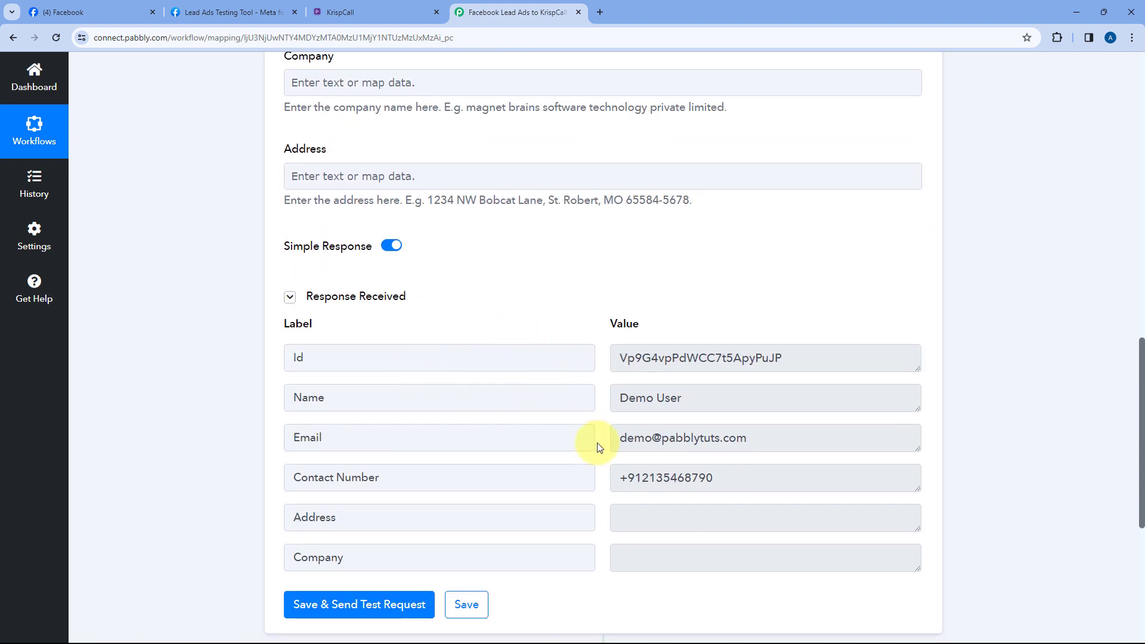
scroll(602, 409, "down", 2)
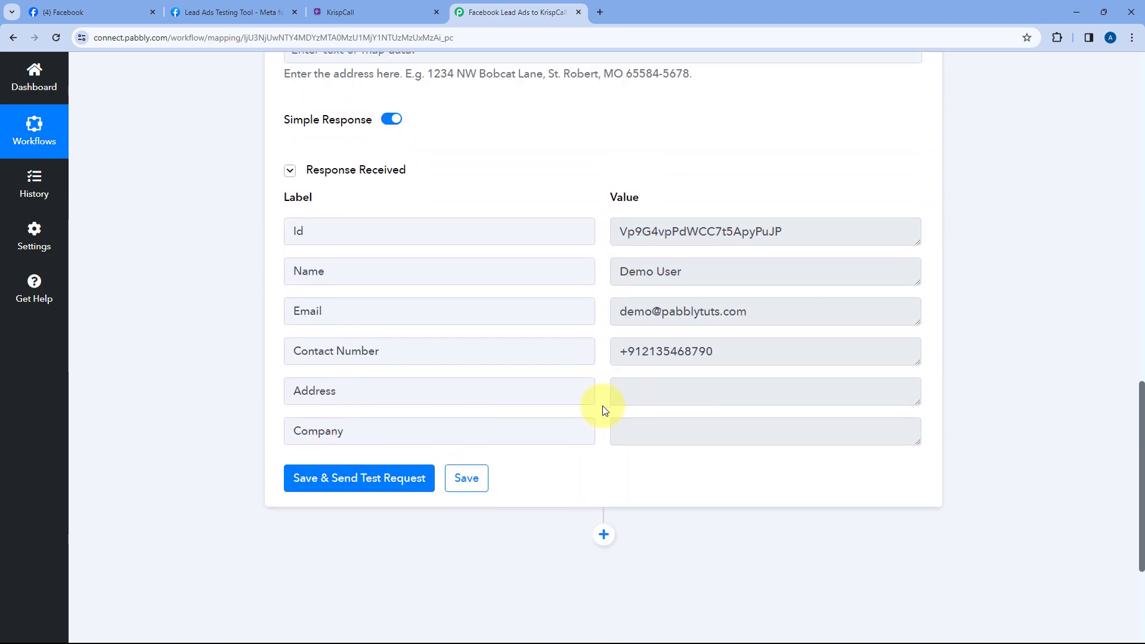
scroll(602, 409, "up", 6)
scroll(567, 388, "up", 4)
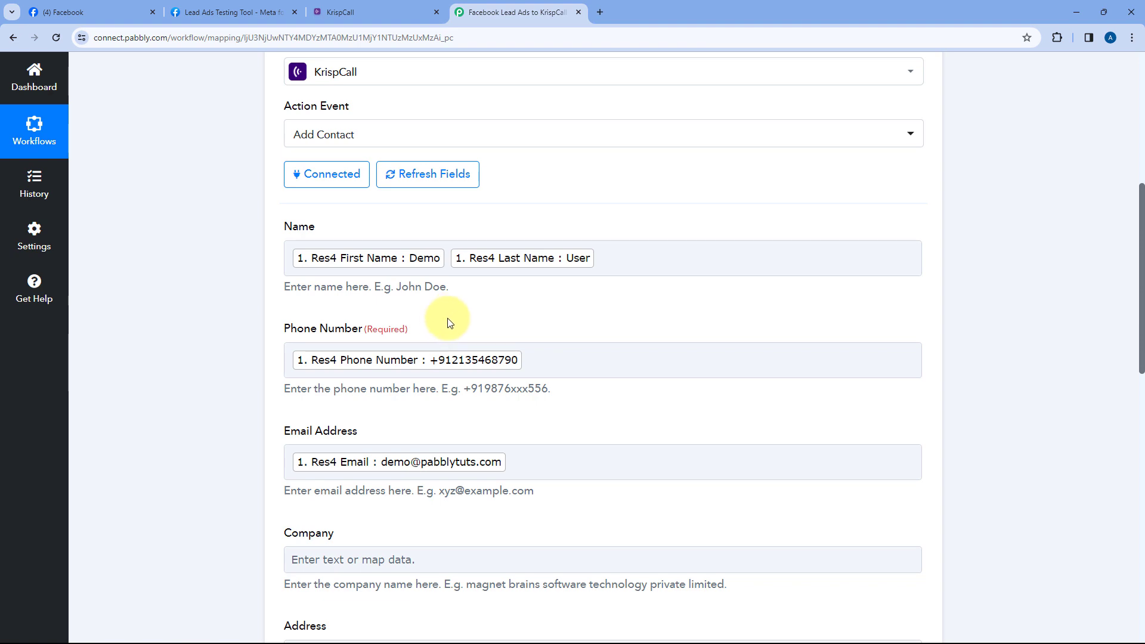
Glance at the Lead Ads Testing Tool, then bring up the KrispCall account
left_click(211, 7)
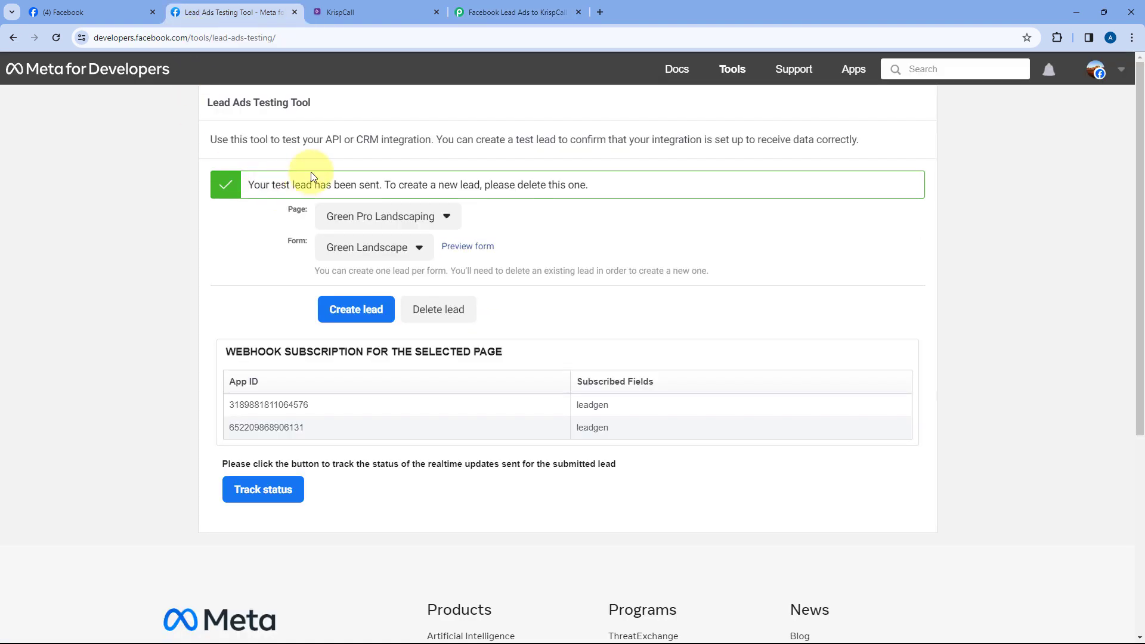
left_click(500, 7)
scroll(474, 224, "up", 2)
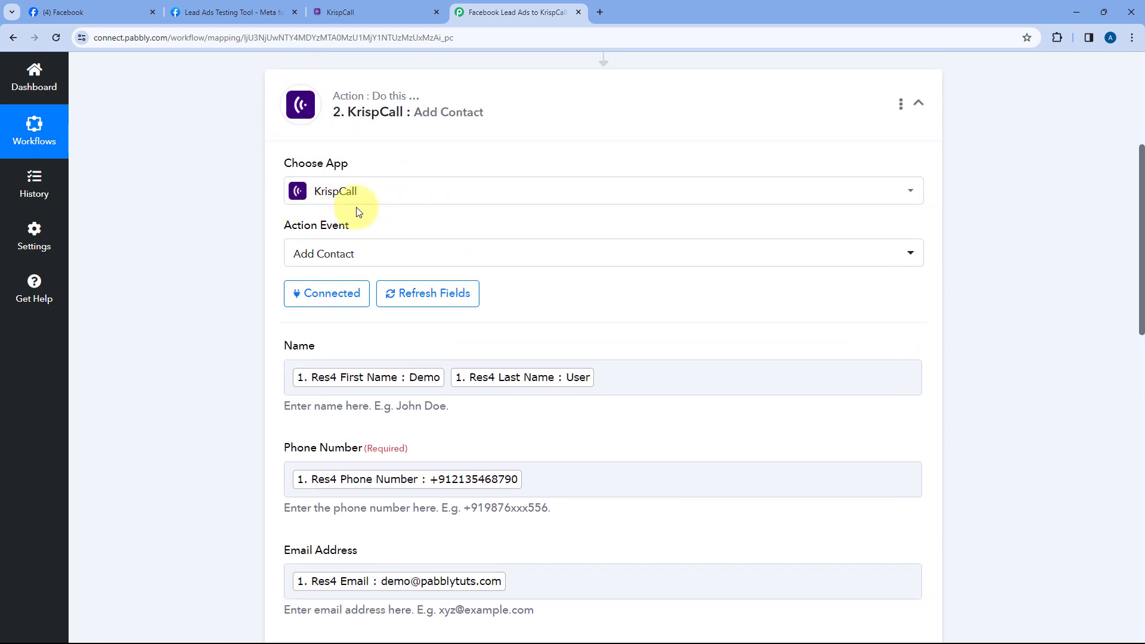
left_click(369, 12)
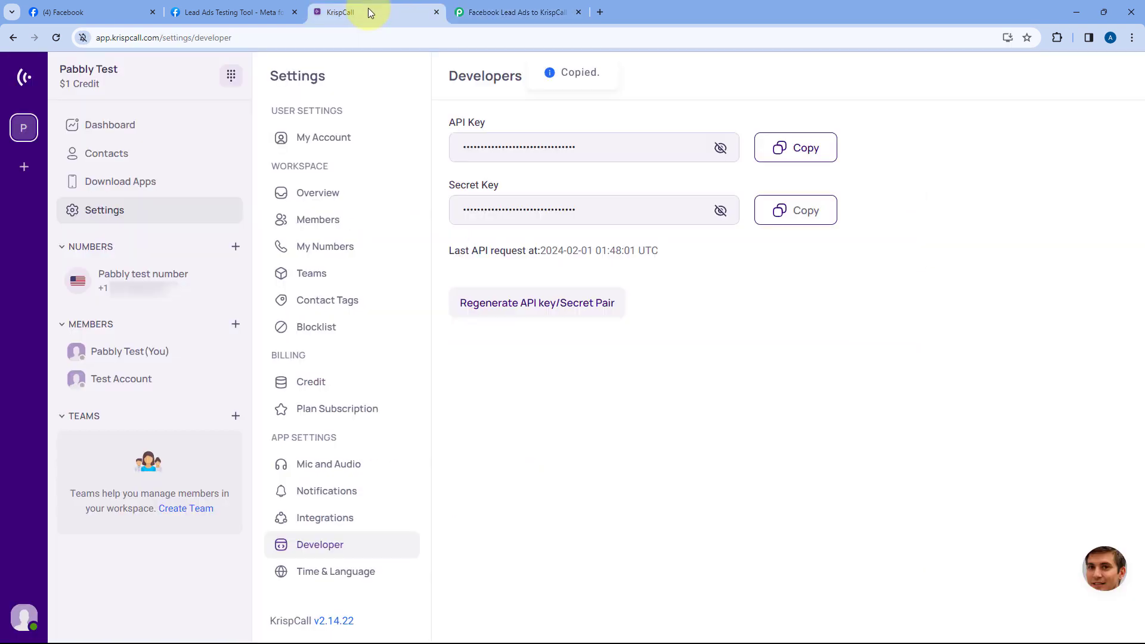
Open the Demo User contact in KrispCall Contacts and compare its stored email and phone
left_click(124, 153)
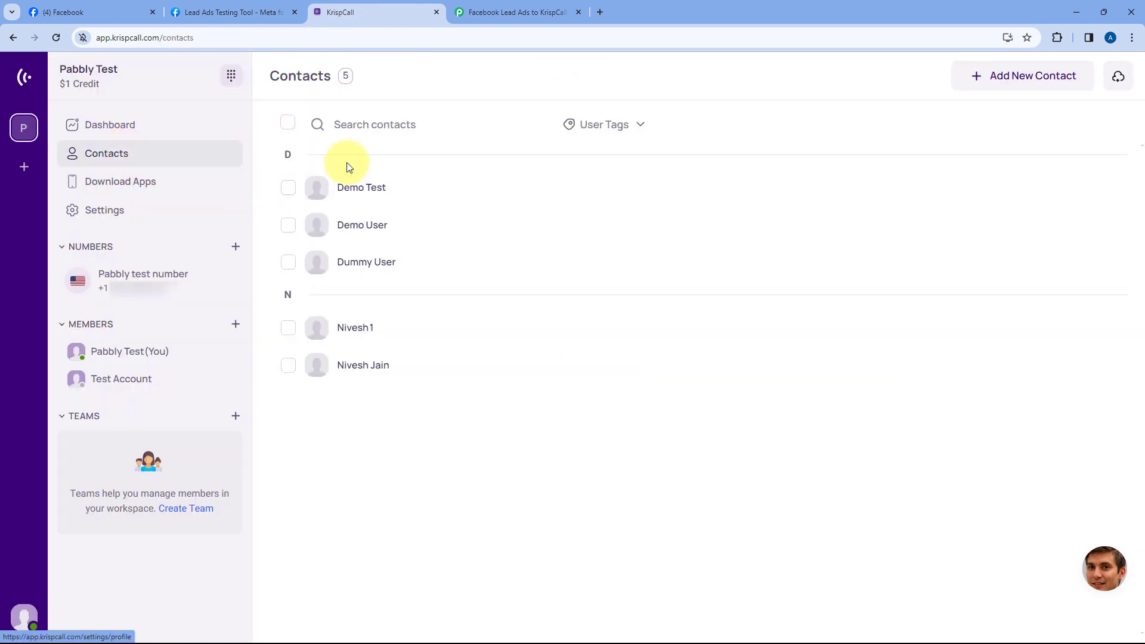
left_click(361, 226)
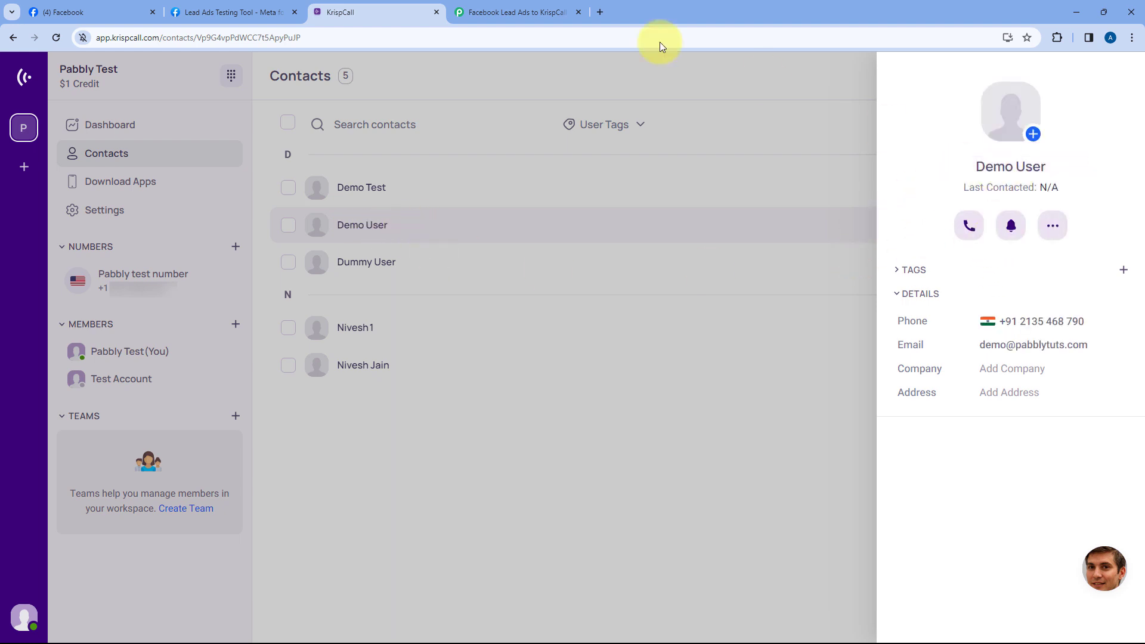
left_click(228, 7)
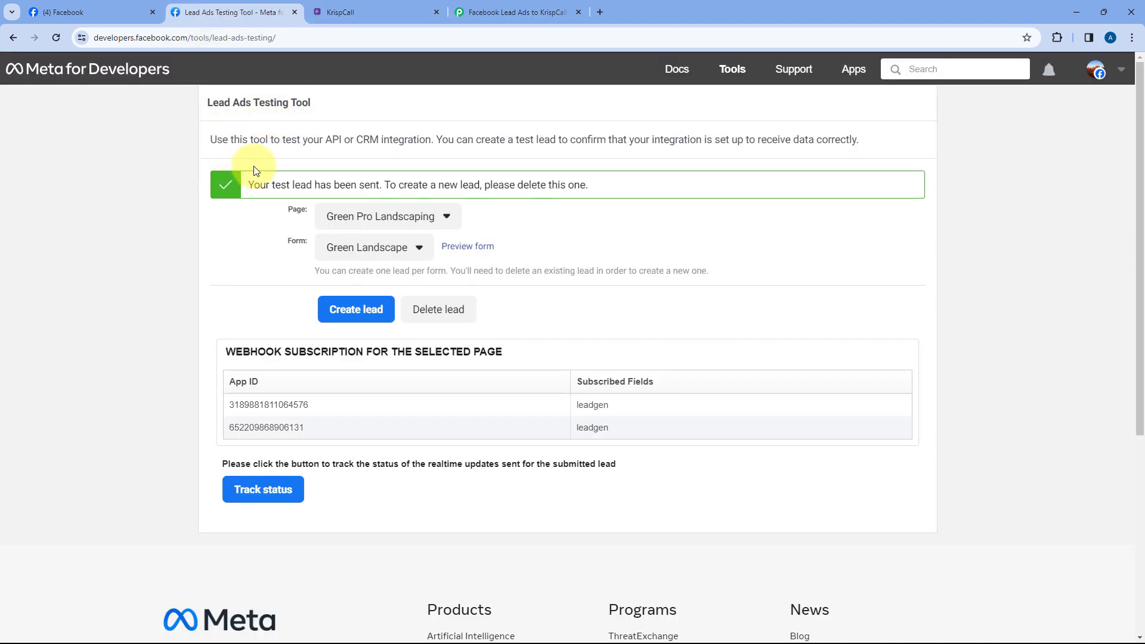
left_click(381, 12)
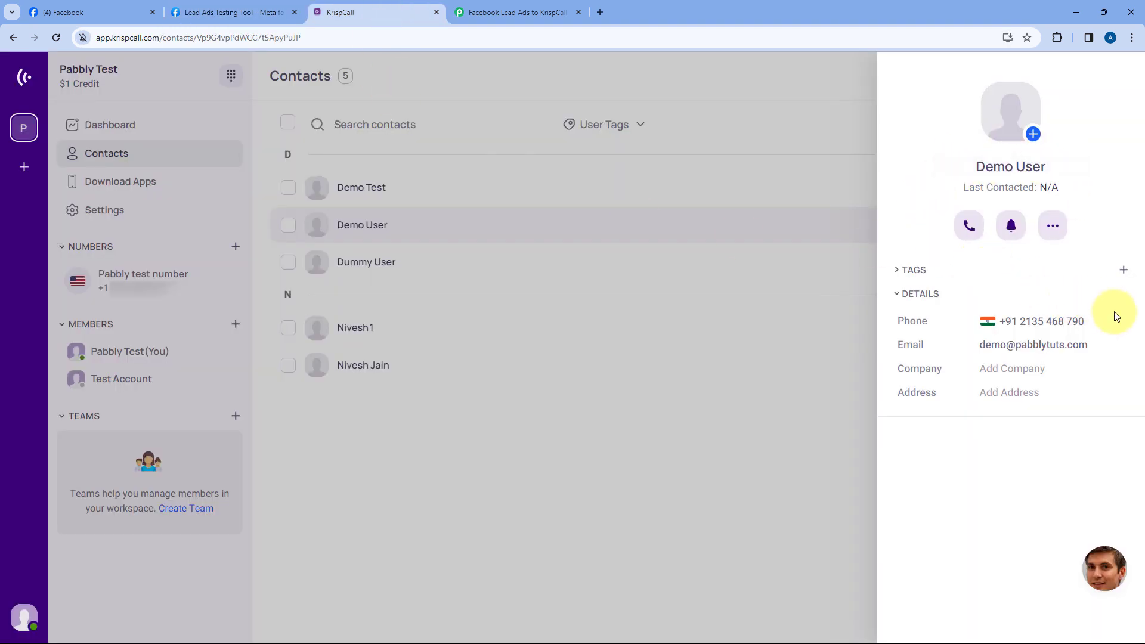
left_click_drag(1094, 344, 983, 344)
left_click_drag(1116, 320, 1018, 325)
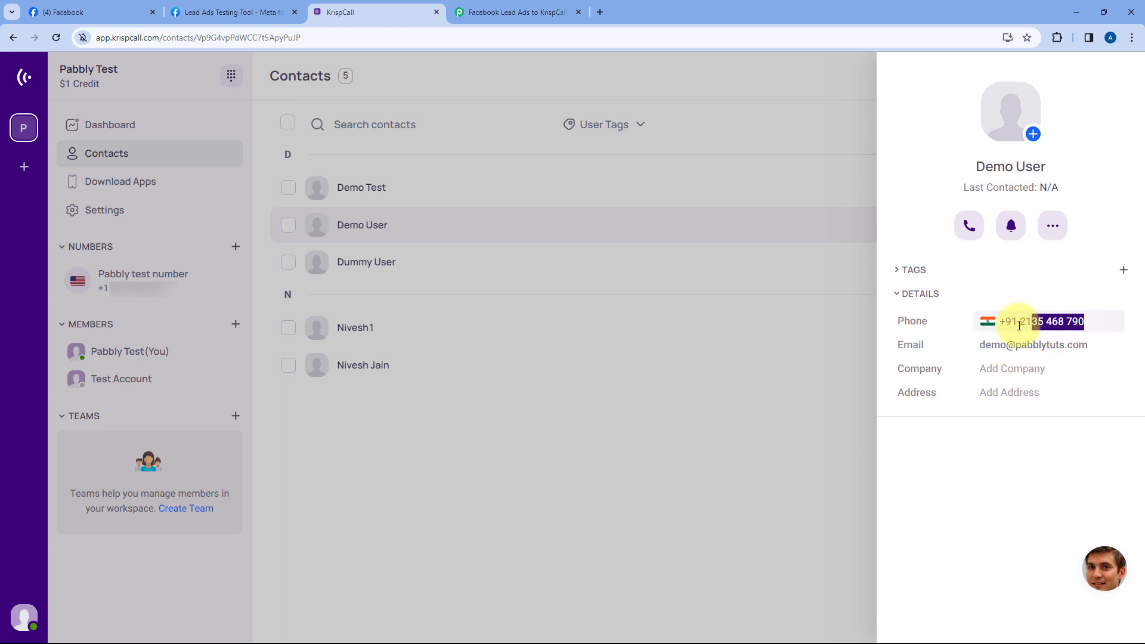
left_click(952, 319)
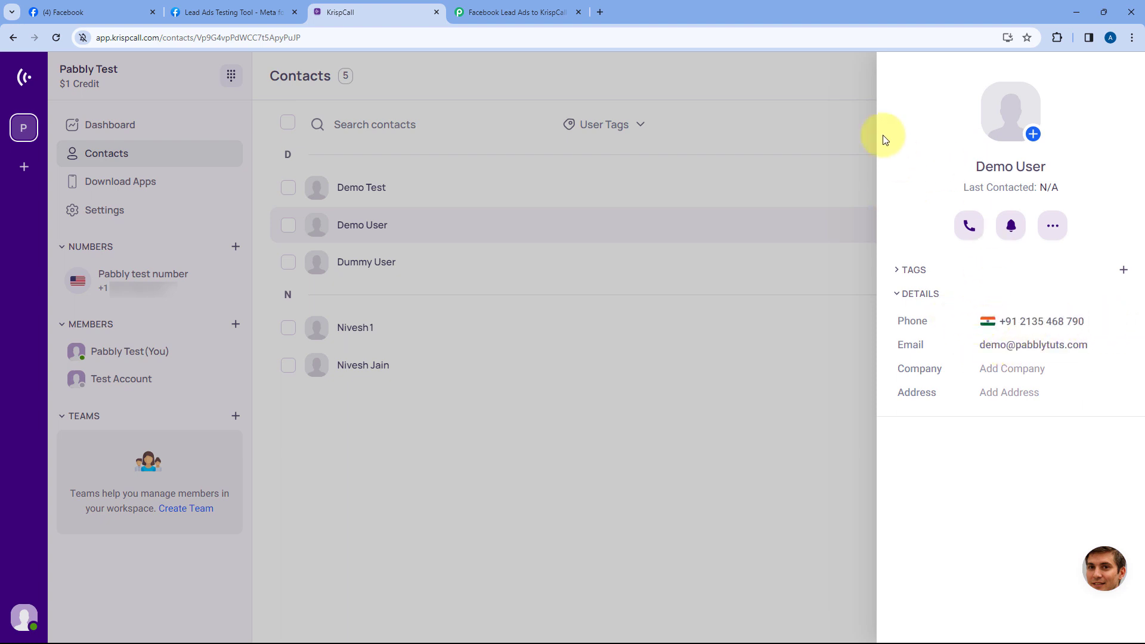
Return to the Pabbly workflow and collapse the KrispCall Add Contact step
left_click(548, 12)
scroll(688, 206, "up", 2)
left_click(681, 199)
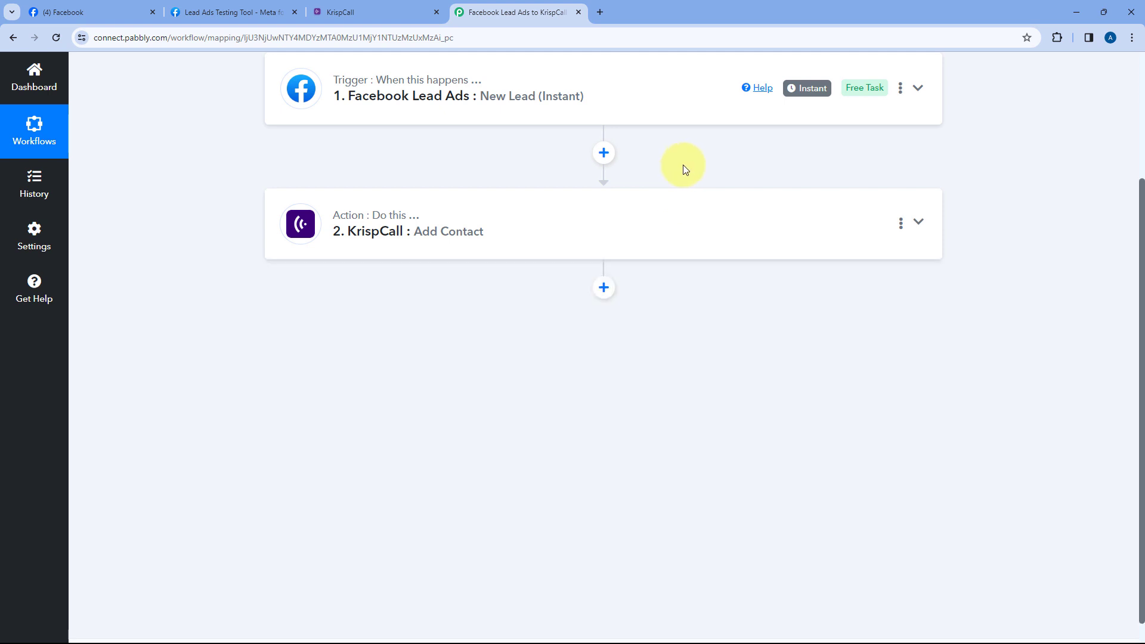
Scroll up over the collapsed two-step workflow, then bring up the Lead Ads Testing Tool
scroll(682, 167, "up", 2)
scroll(583, 124, "up", 1)
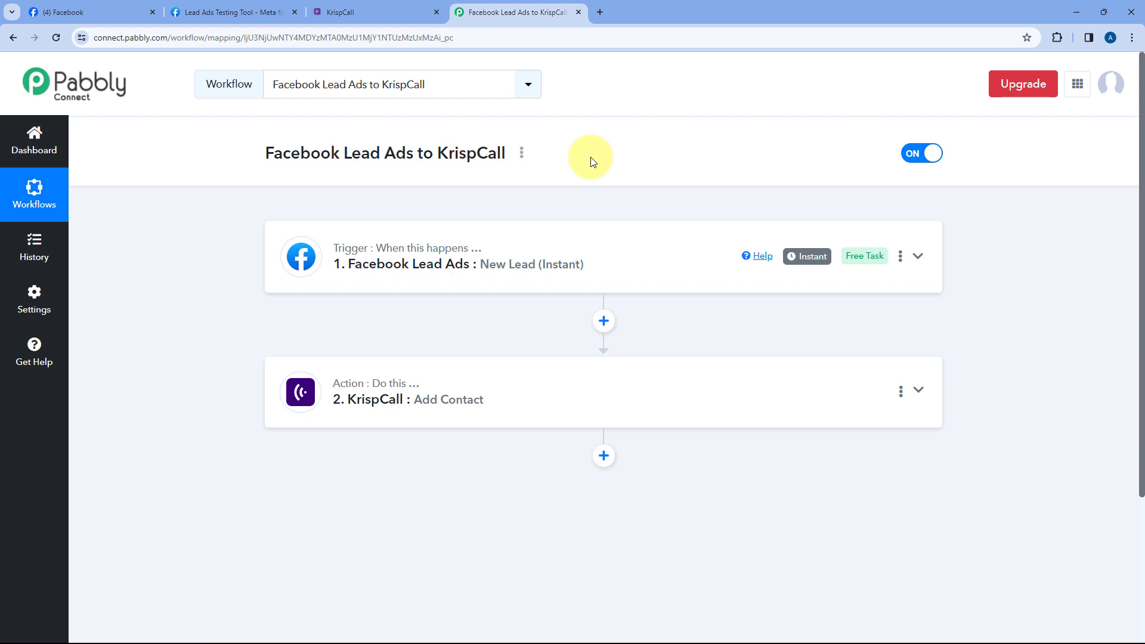
left_click(241, 6)
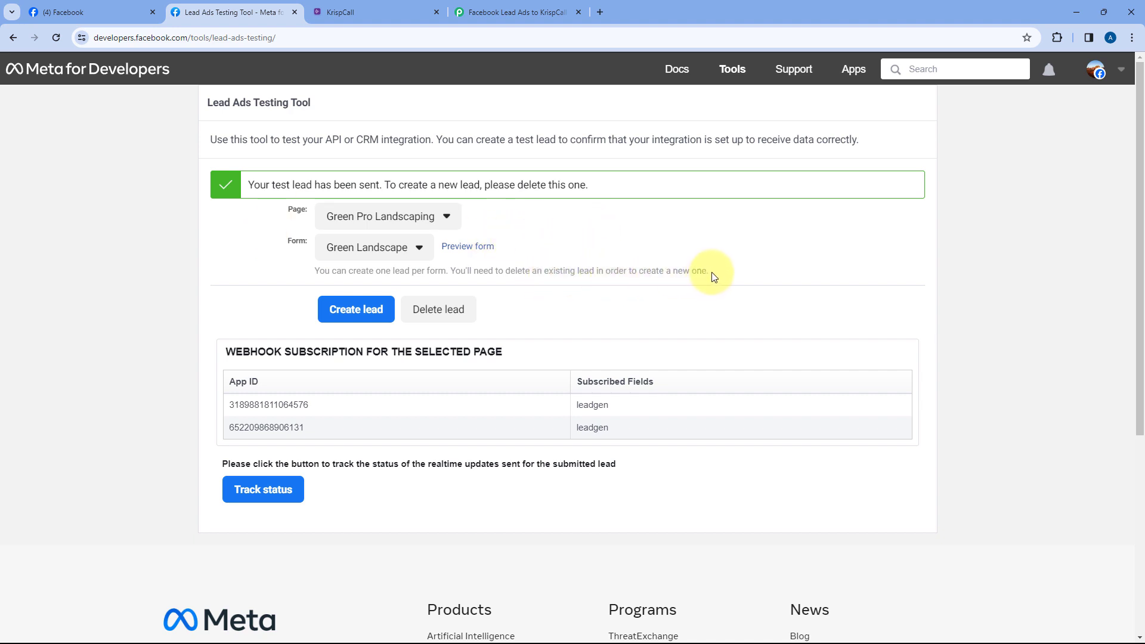
Delete the existing test lead and reload the Lead Ads Testing Tool
left_click_drag(711, 273, 609, 275)
left_click(593, 280)
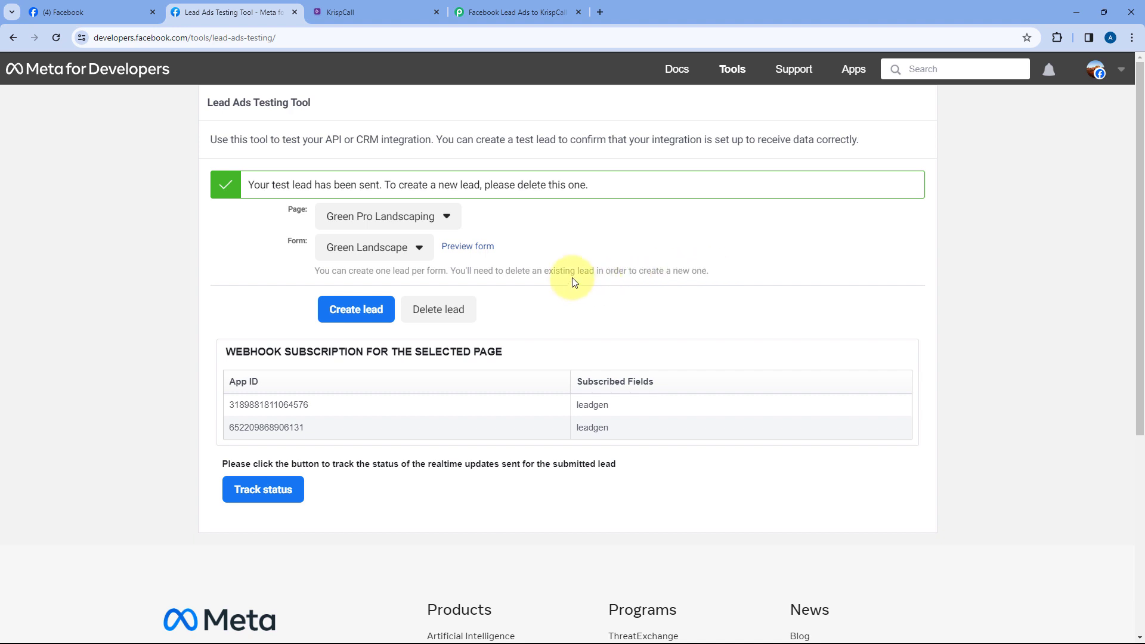
left_click(446, 310)
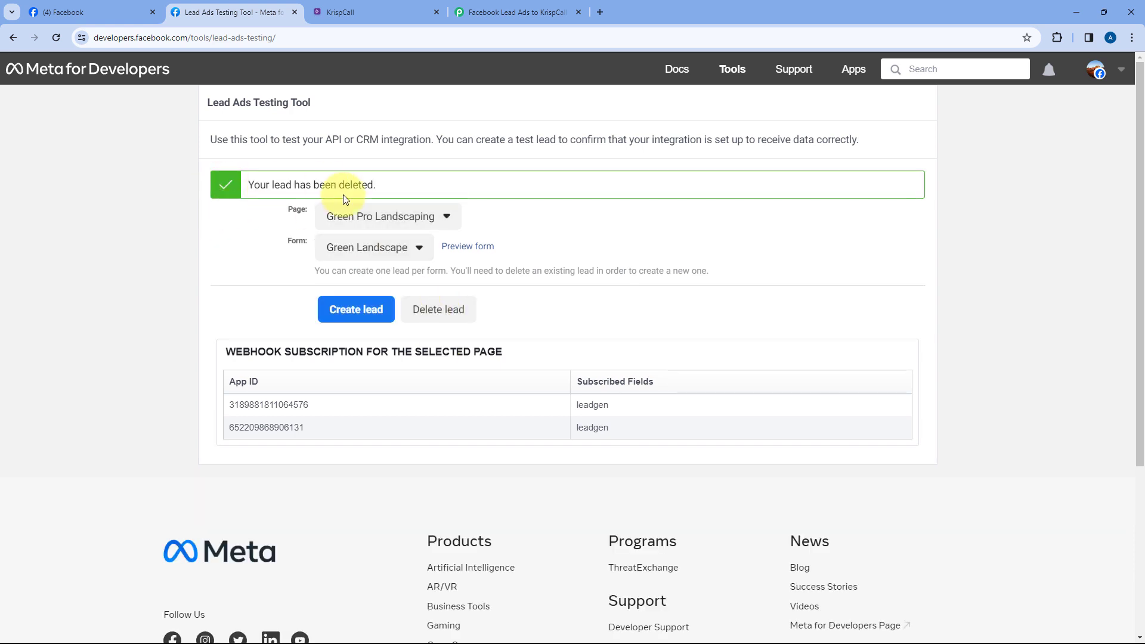
left_click(56, 38)
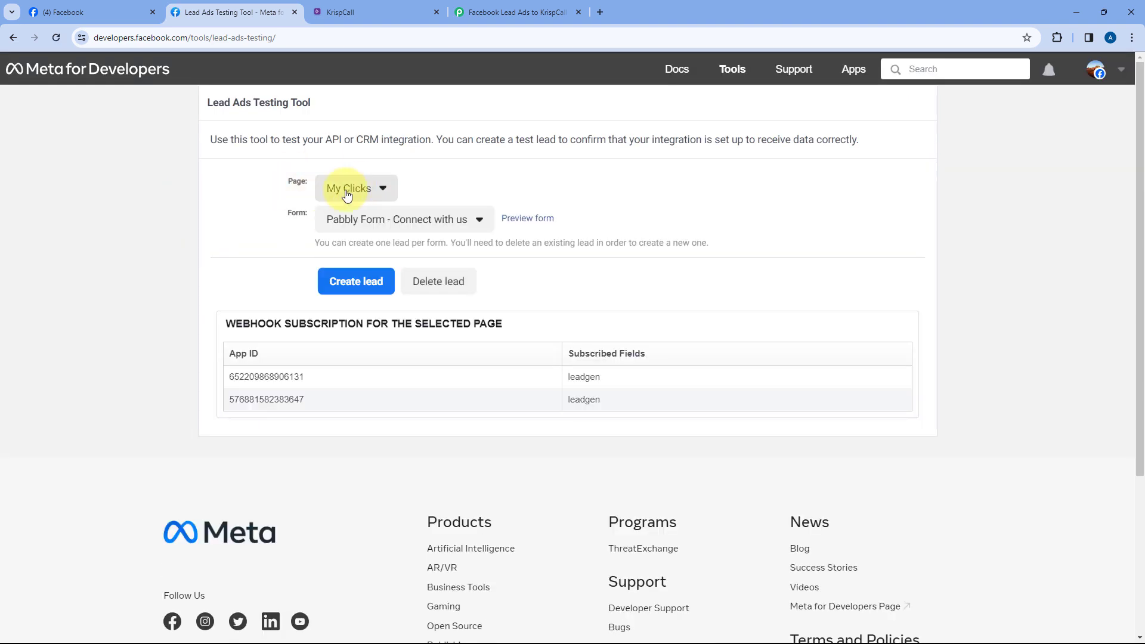
Select Green Pro Landscaping as the page and keep Green Landscape as the form
left_click(376, 188)
scroll(425, 330, "down", 8)
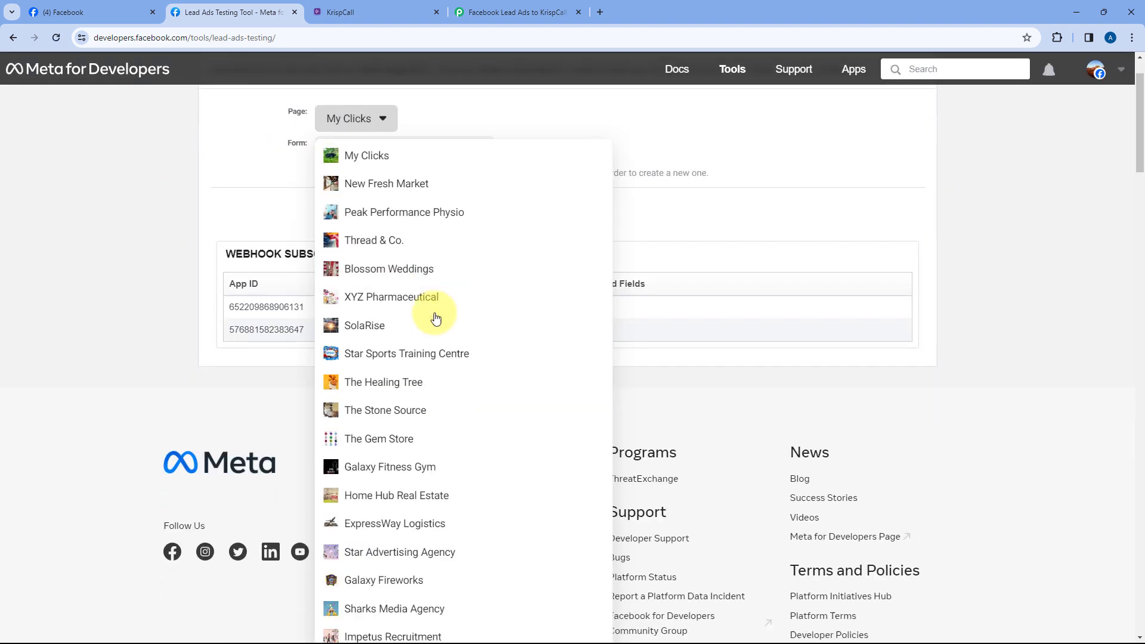
scroll(431, 313, "down", 5)
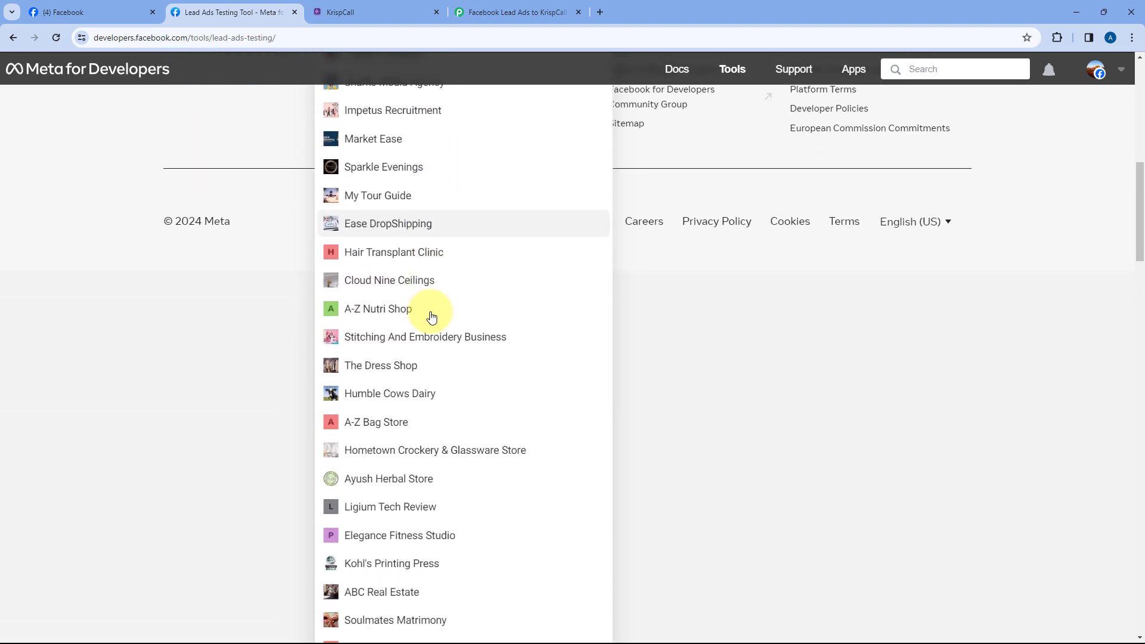
scroll(423, 338, "down", 6)
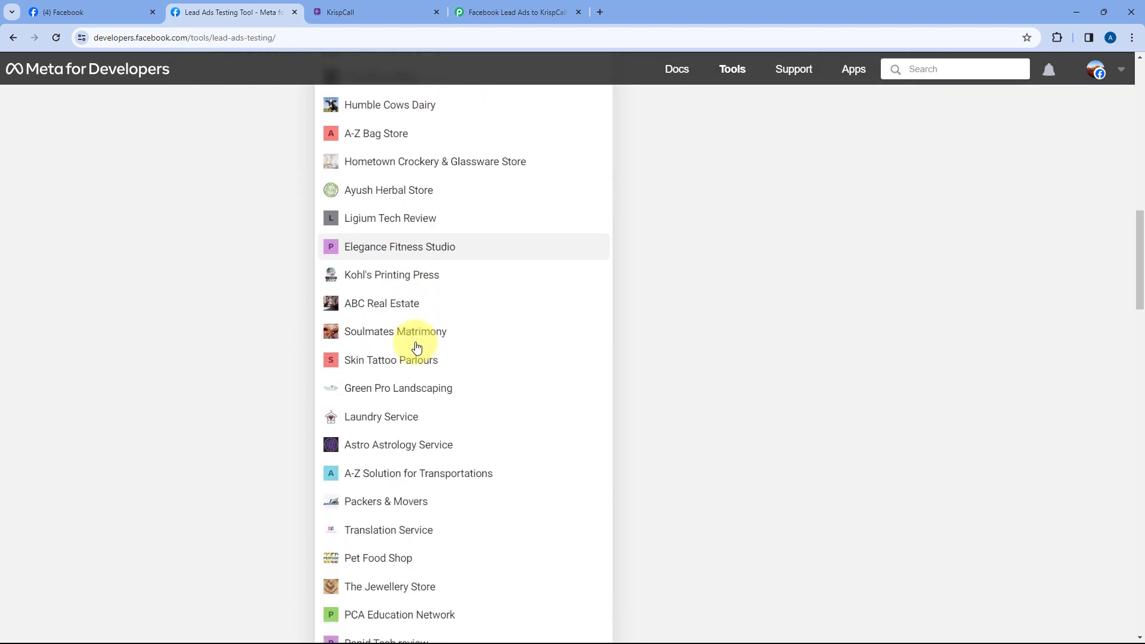
scroll(417, 349, "down", 7)
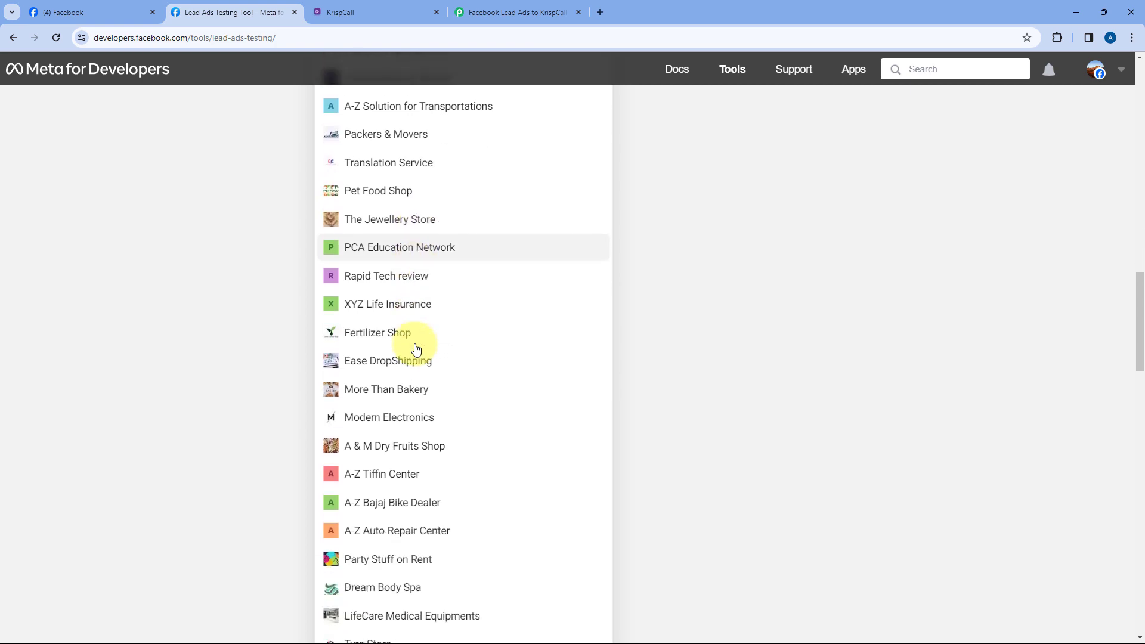
scroll(416, 349, "up", 10)
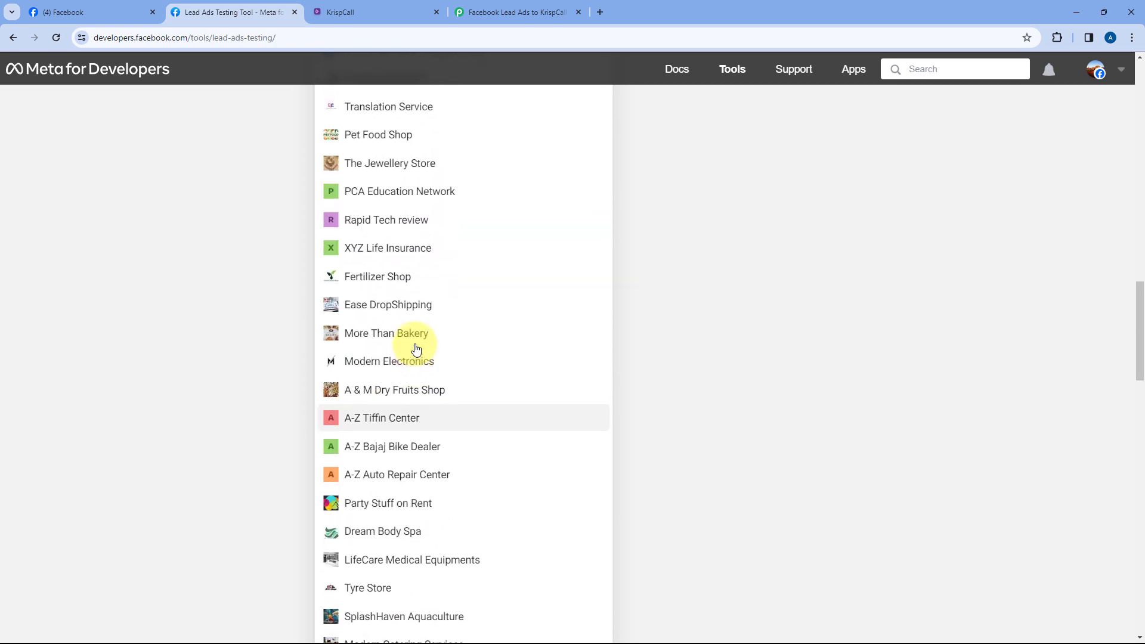
left_click(404, 322)
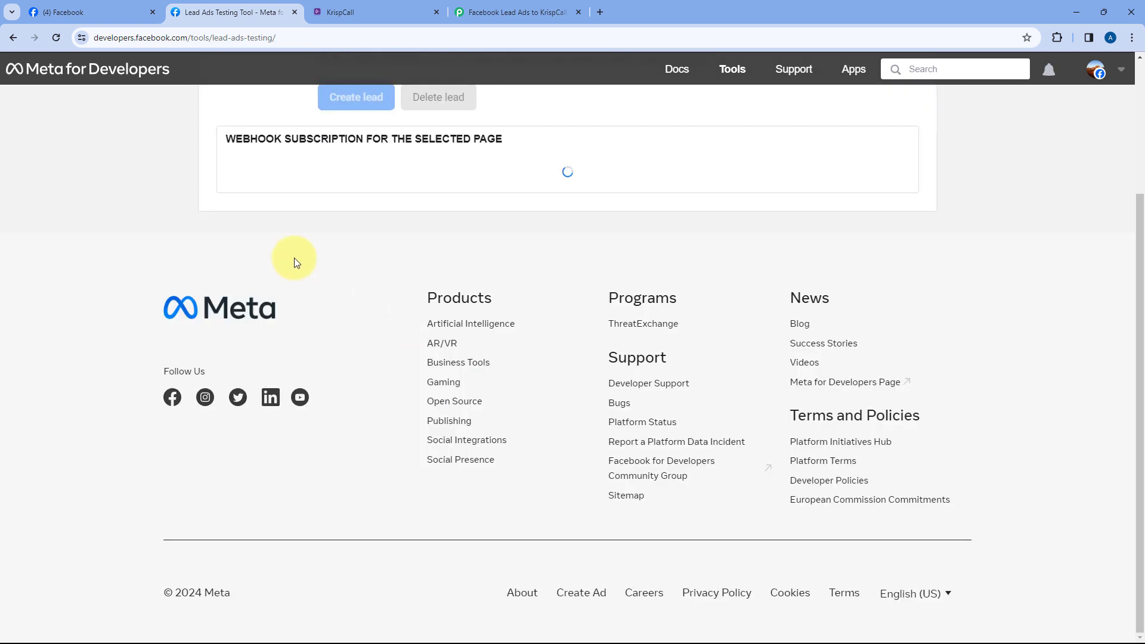
scroll(296, 262, "up", 3)
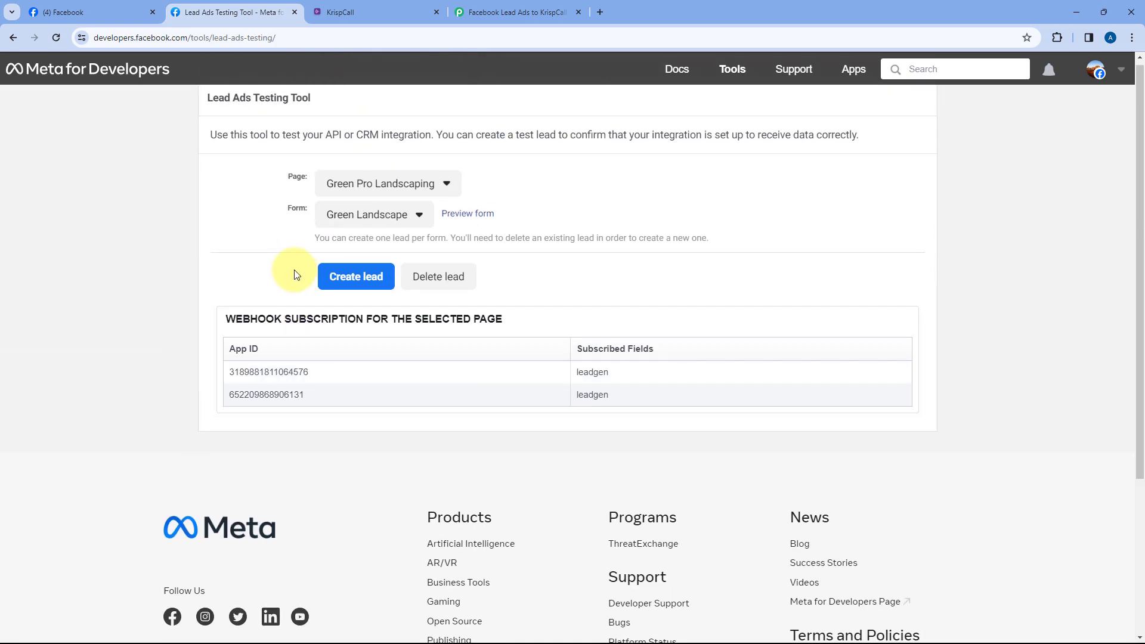
left_click(378, 220)
left_click(381, 242)
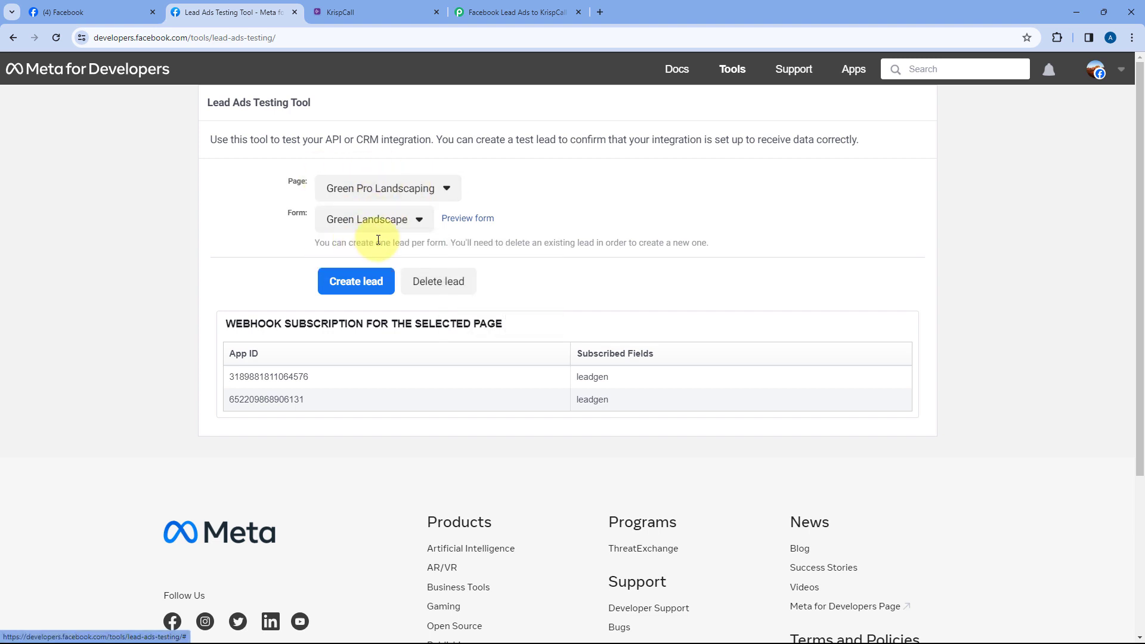
Preview the Green Landscape lead form and enter first name Test and last name User
left_click(484, 227)
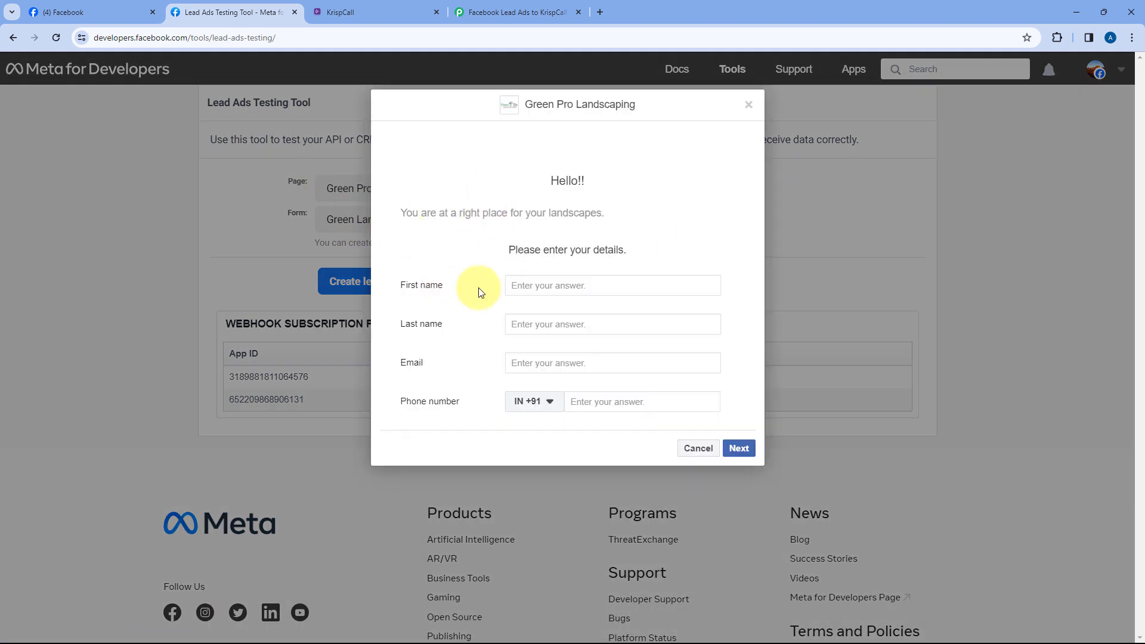
left_click(546, 286)
type("Test")
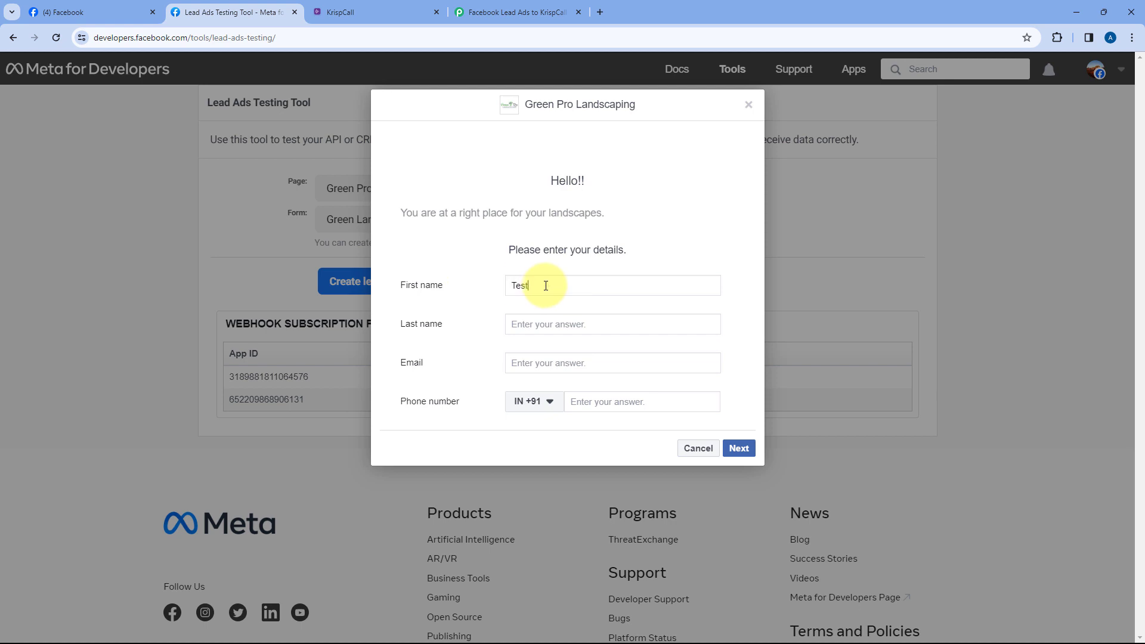
key("Tab")
type("User")
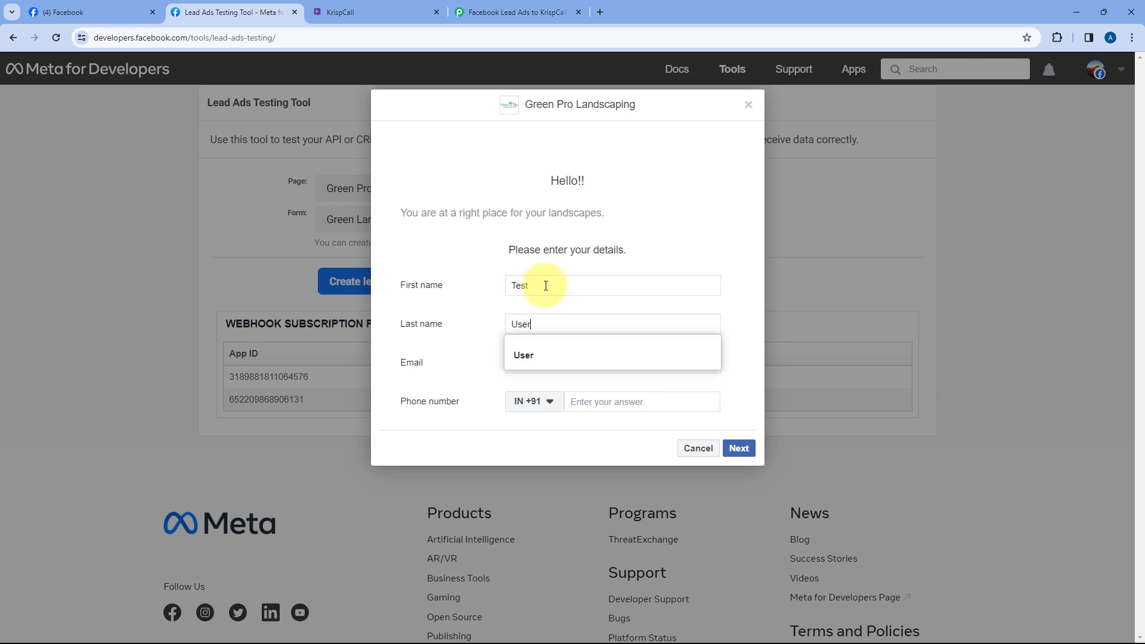
key("Tab")
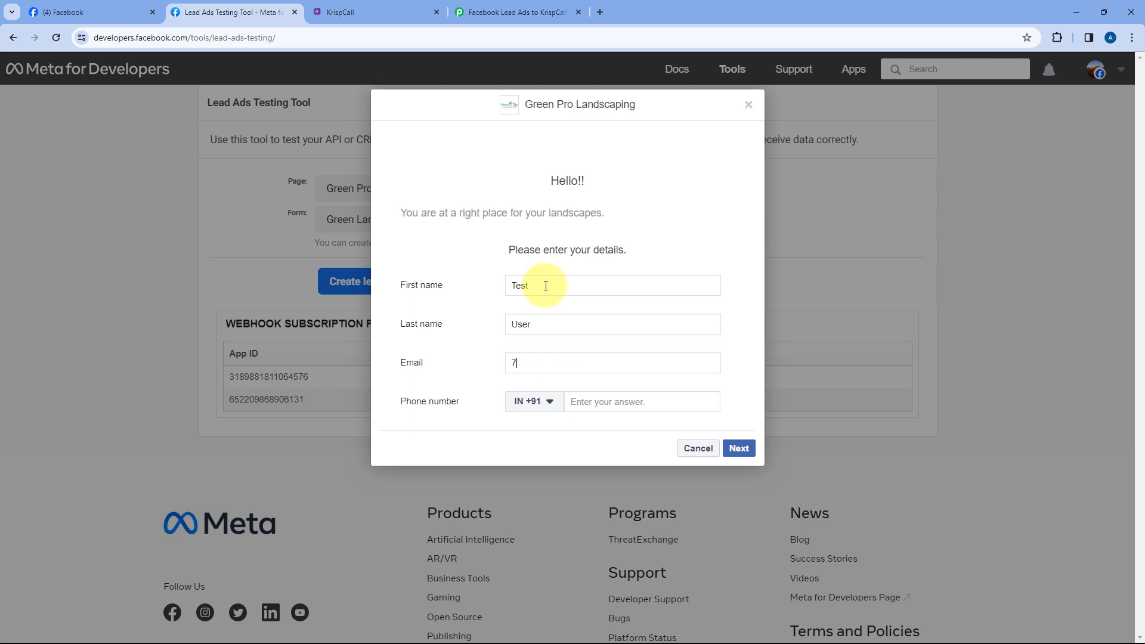
key("Tab")
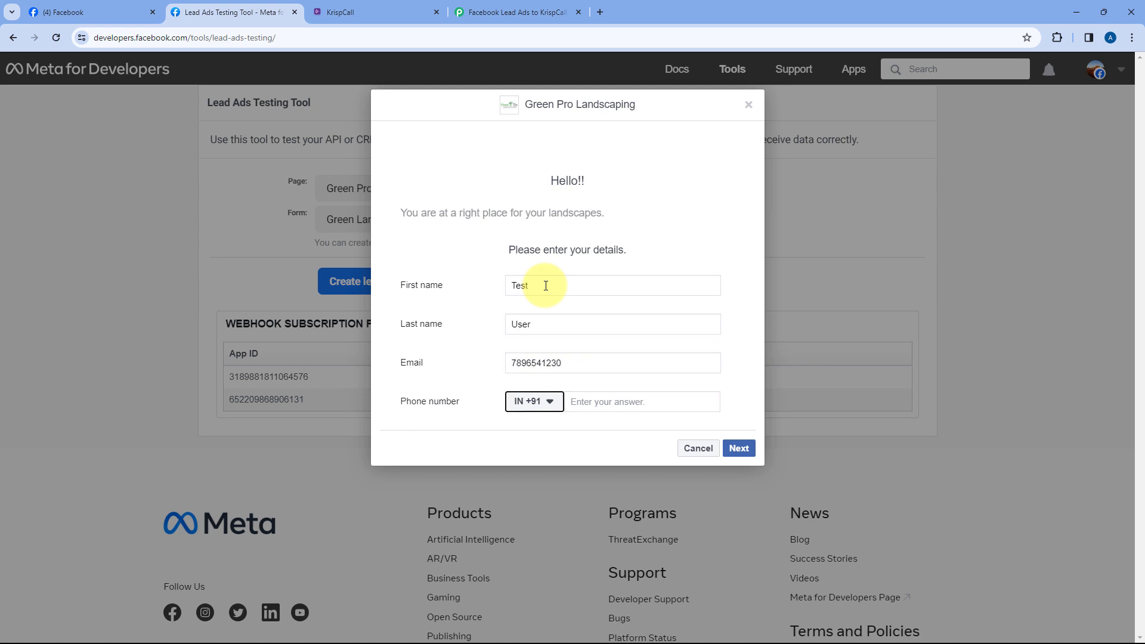
Move the phone number into the Phone field and enter the test e-mail address correctly
double_click(573, 363)
key("ctrl+c")
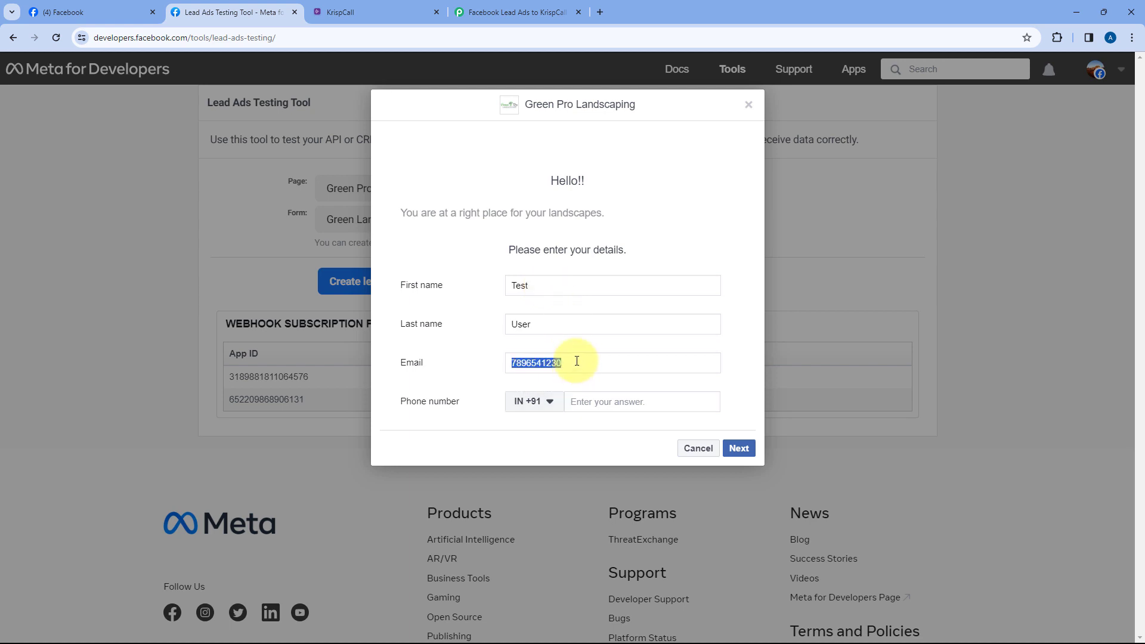
key("BackSpace")
left_click(602, 401)
key("ctrl+v")
left_click(584, 365)
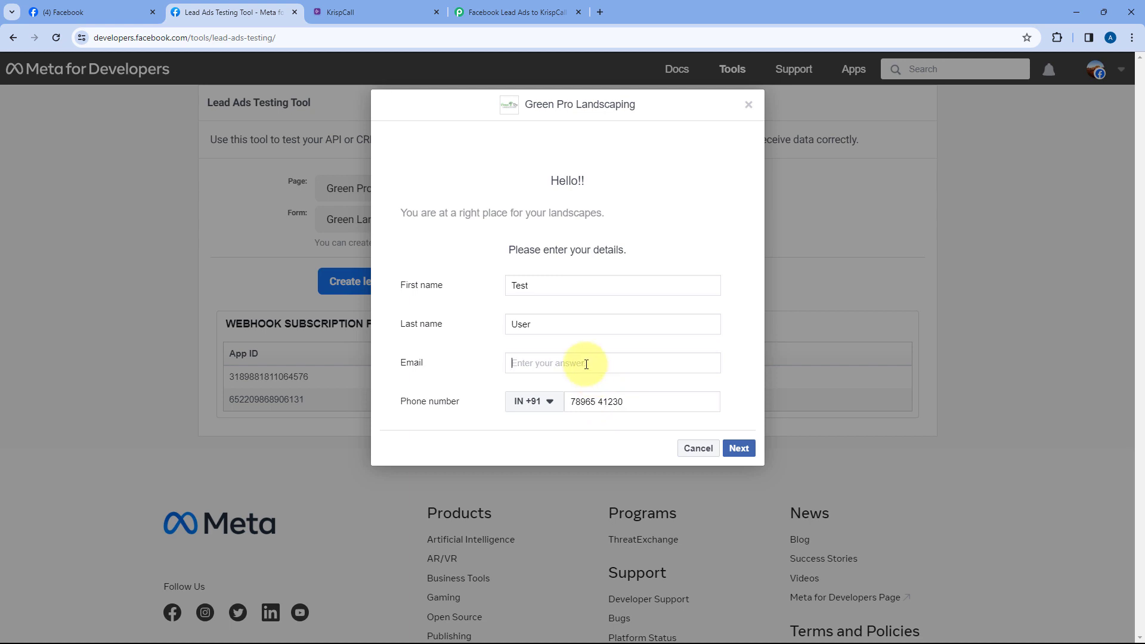
double_click(530, 364)
key("BackSpace")
type("@")
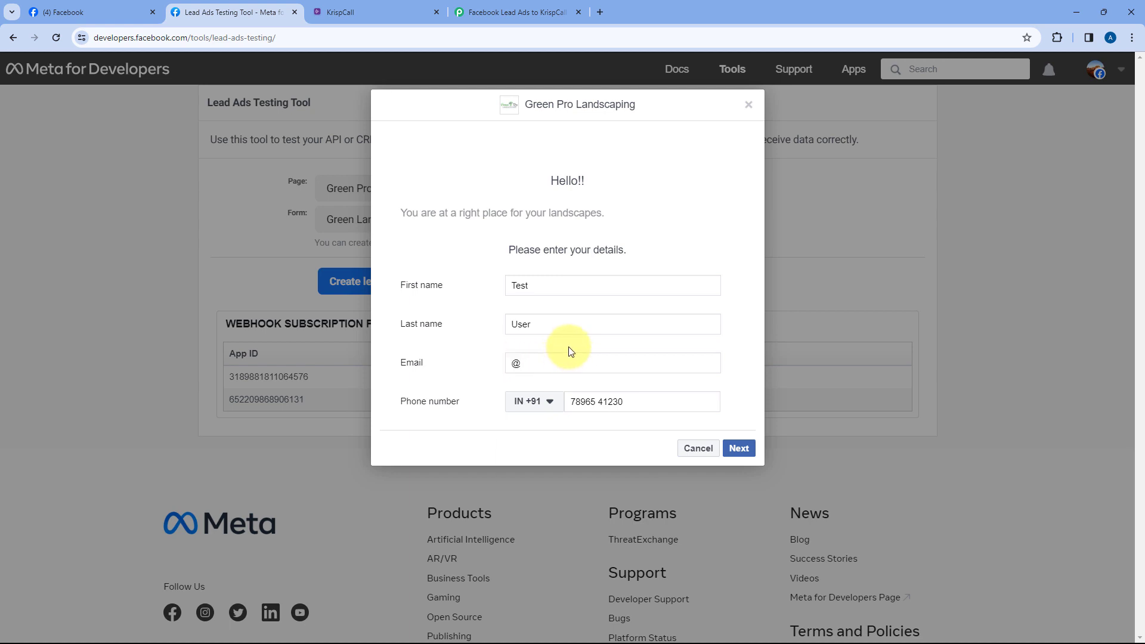
key("ctrl+z")
key("ctrl+z")
left_click(531, 363)
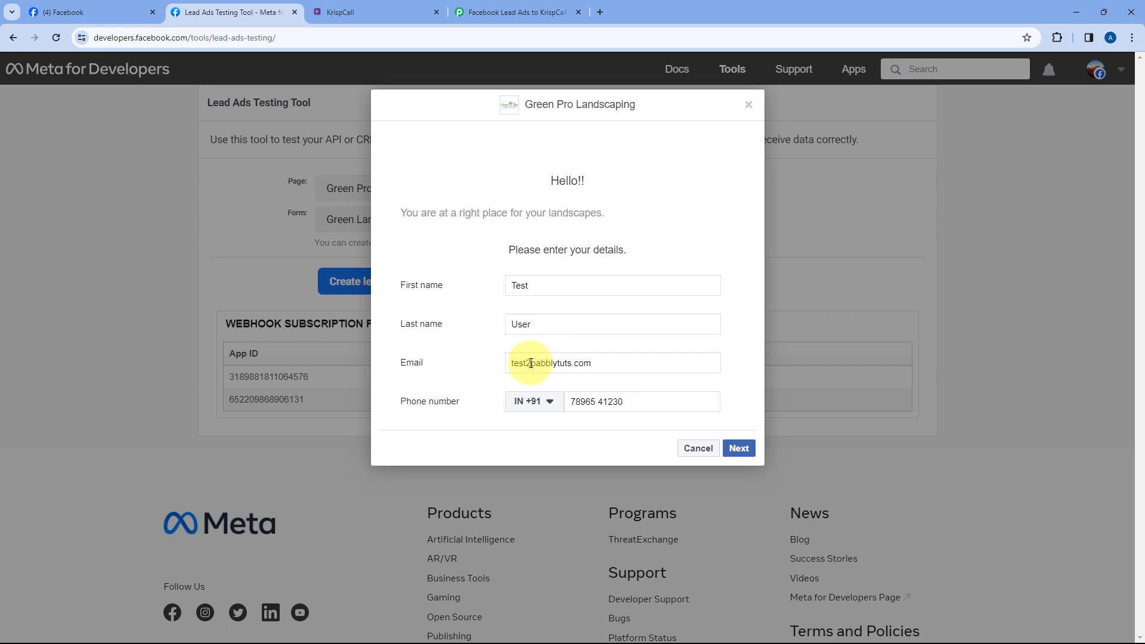
key("BackSpace")
type("@")
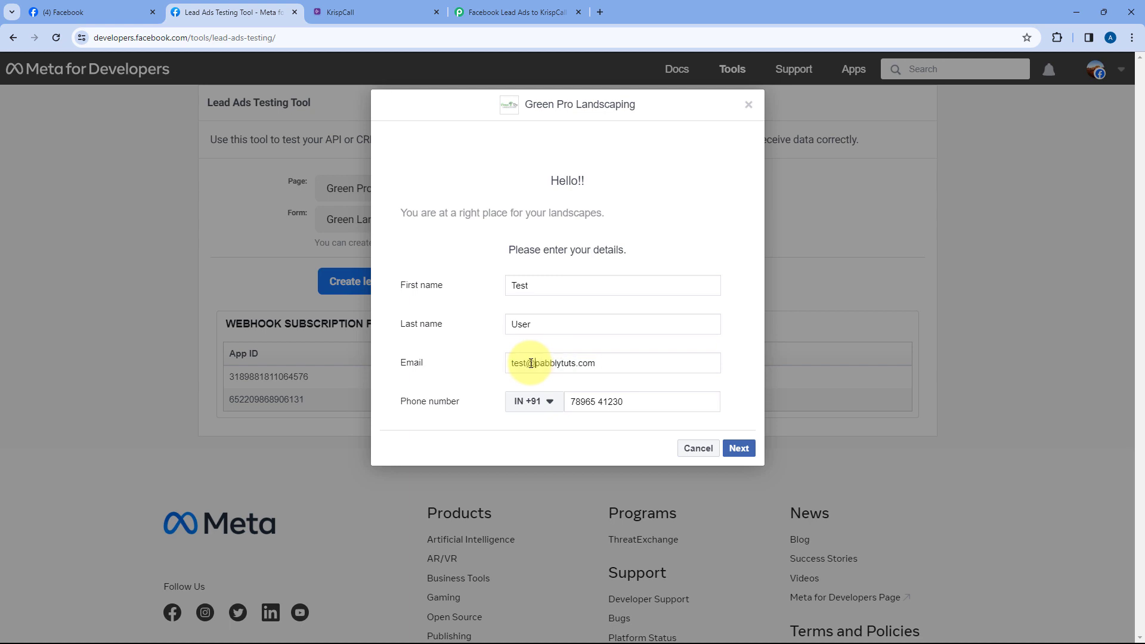
Review the filled First name, Last name, Email and Phone fields
double_click(509, 287)
double_click(519, 324)
left_click_drag(638, 367, 452, 369)
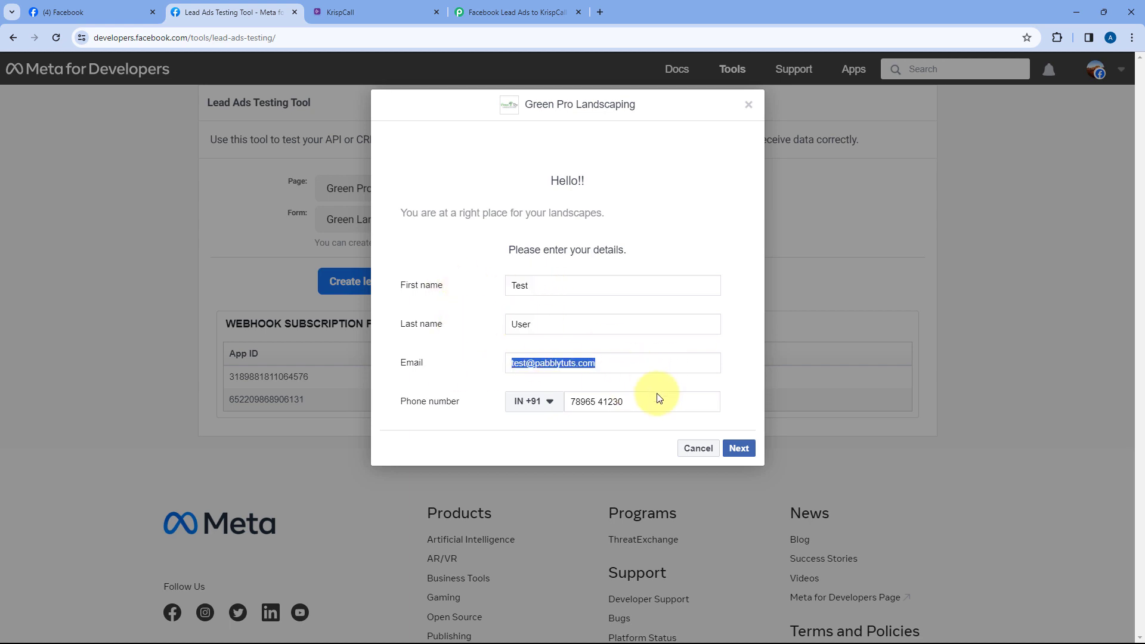
left_click_drag(652, 401, 549, 393)
left_click(627, 382)
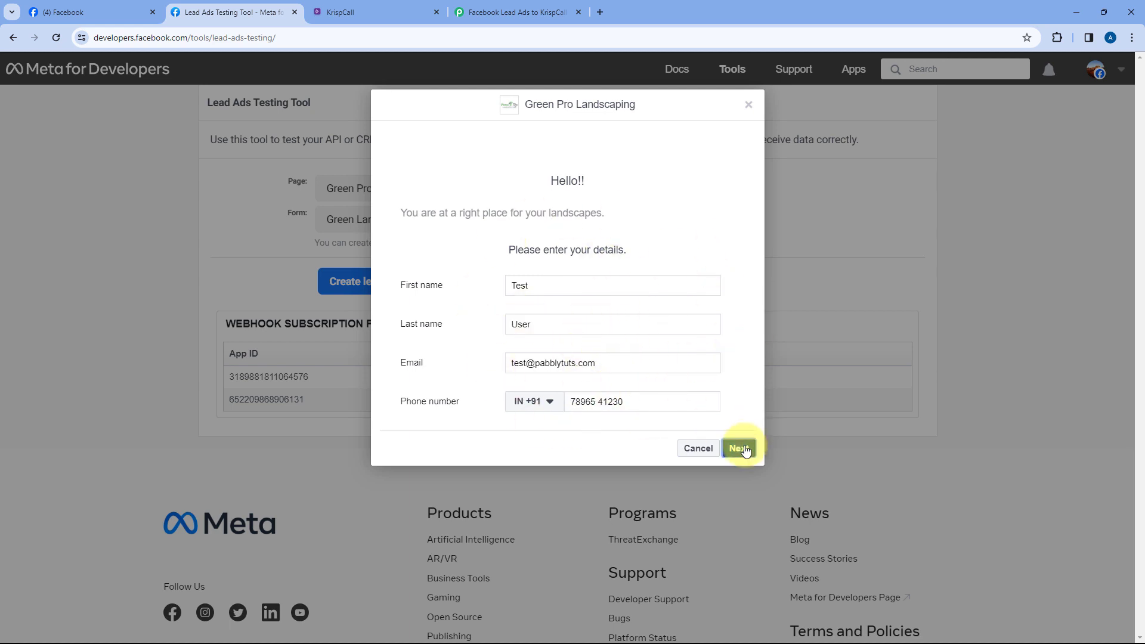
Submit the test lead, dismiss the thank-you message, and go to KrispCall
left_click(739, 448)
left_click(740, 297)
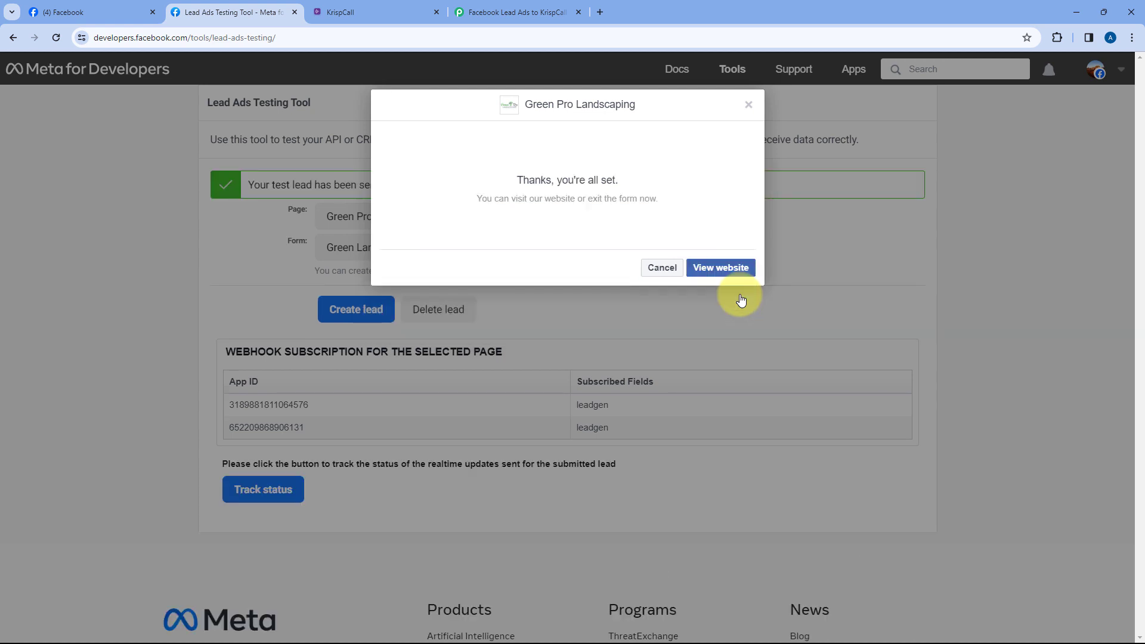
left_click(748, 106)
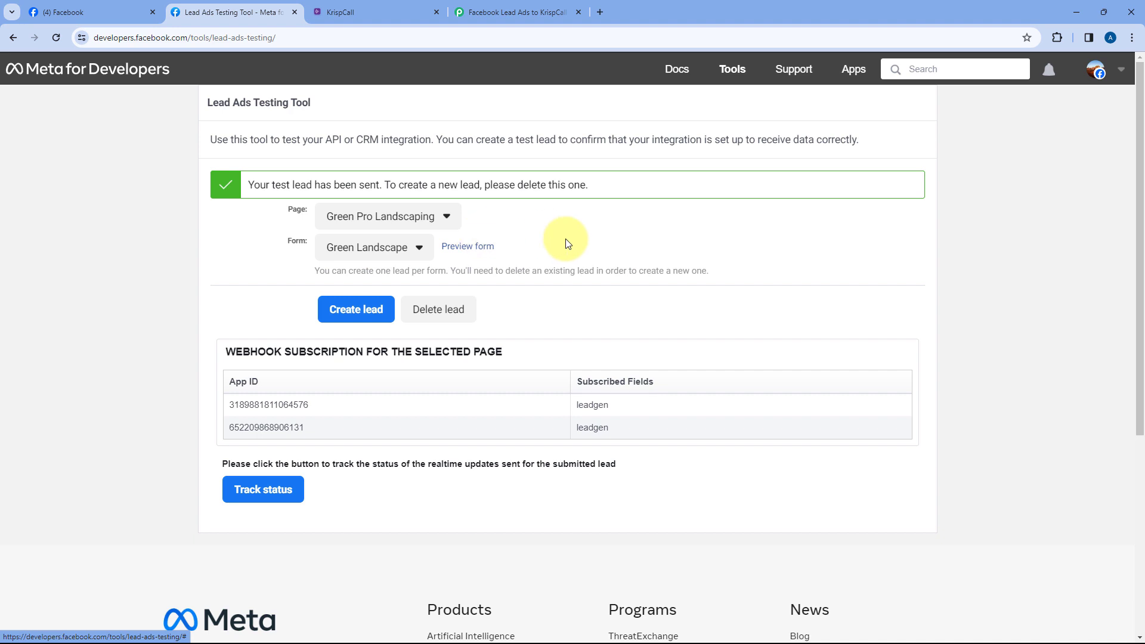
left_click(546, 8)
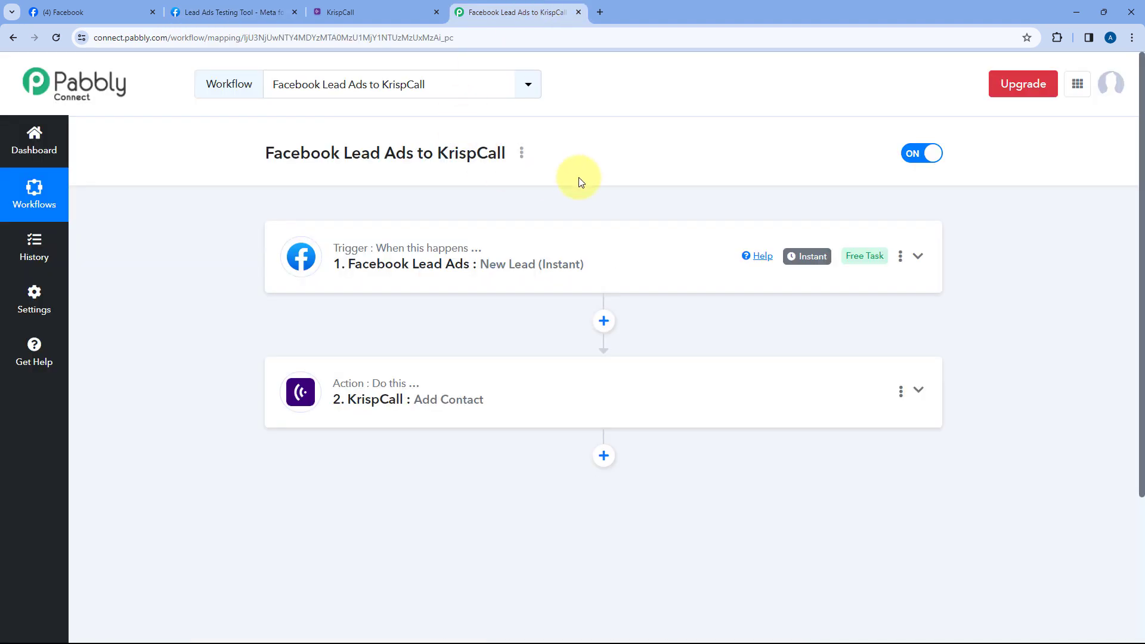
left_click(373, 13)
Reload KrispCall's contacts and open the new Test User contact's details
left_click(559, 104)
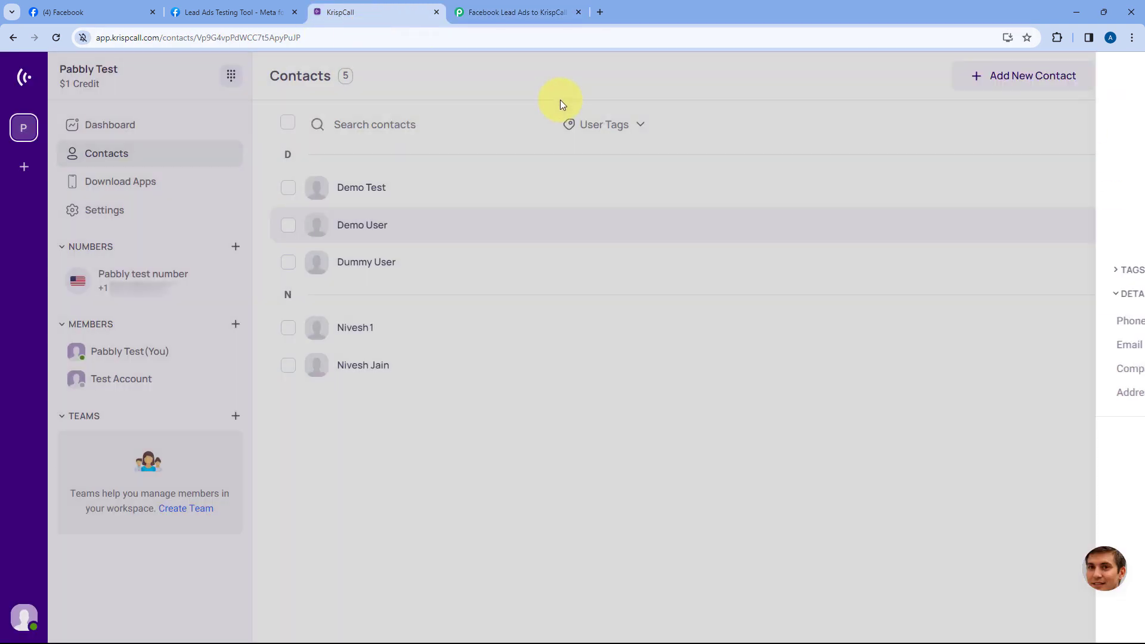
left_click(56, 38)
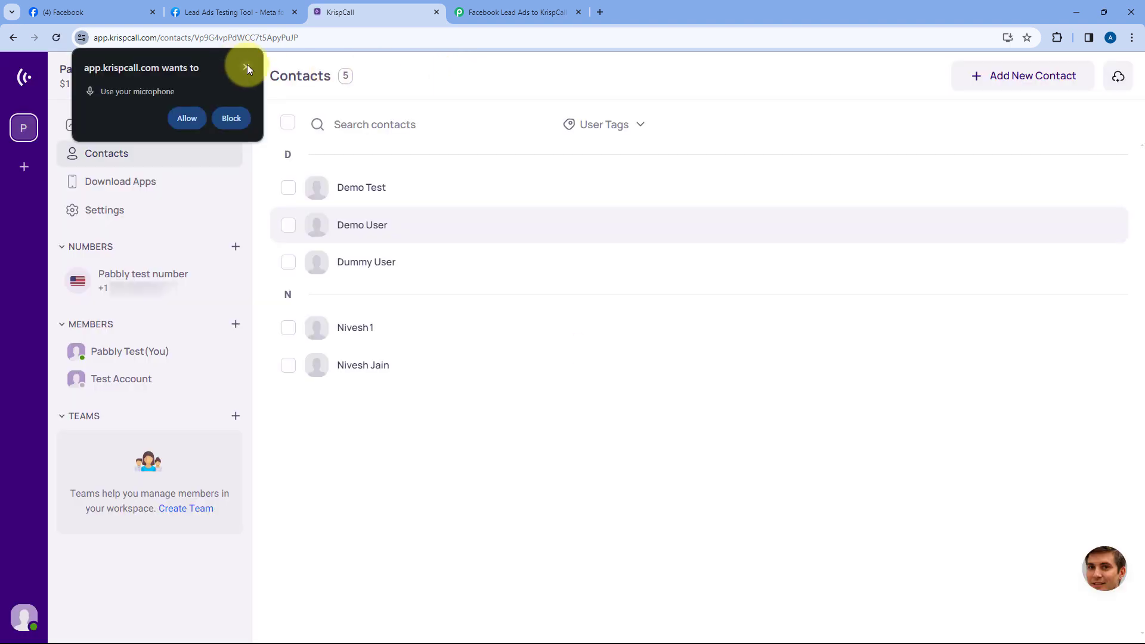
left_click(371, 431)
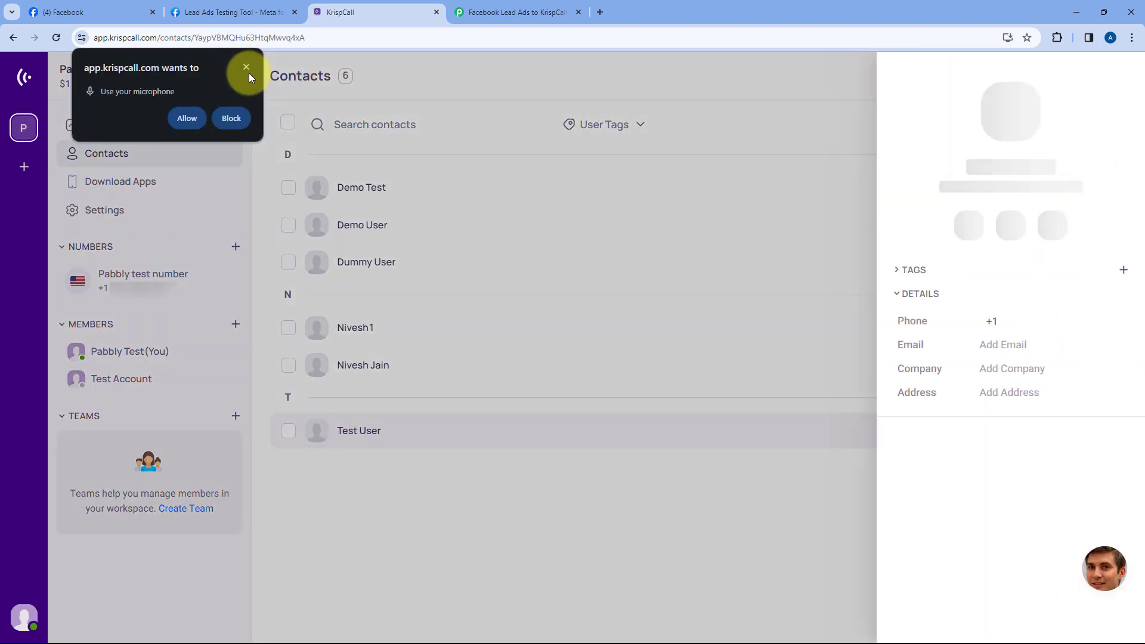
left_click(246, 67)
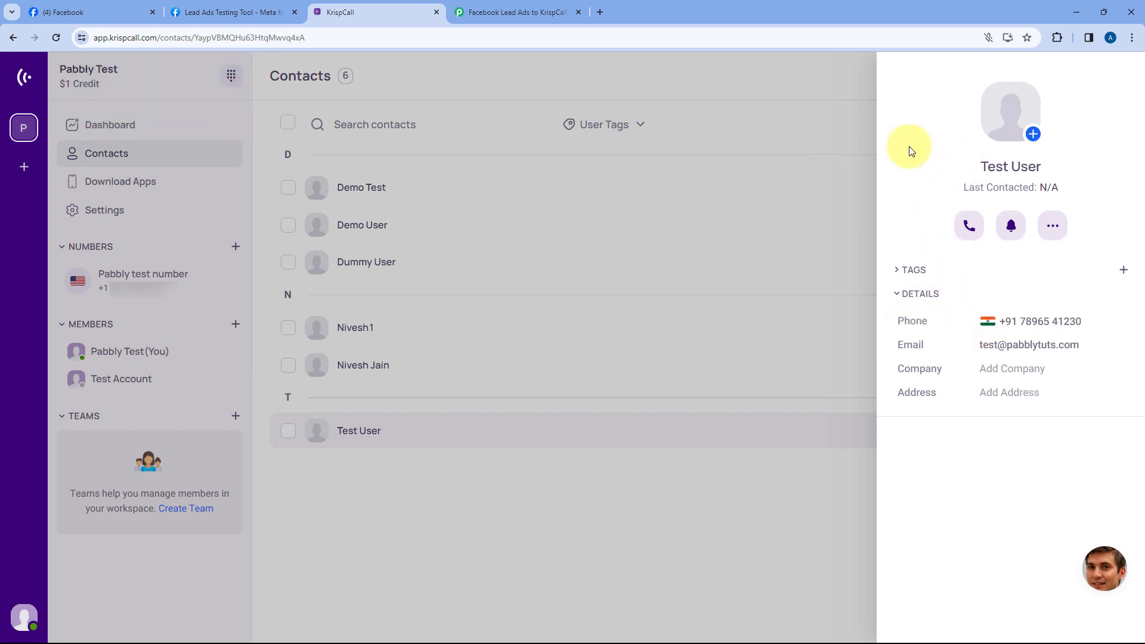
Confirm the Test User contact name, then return to the Pabbly workflow
left_click(269, 12)
left_click(372, 12)
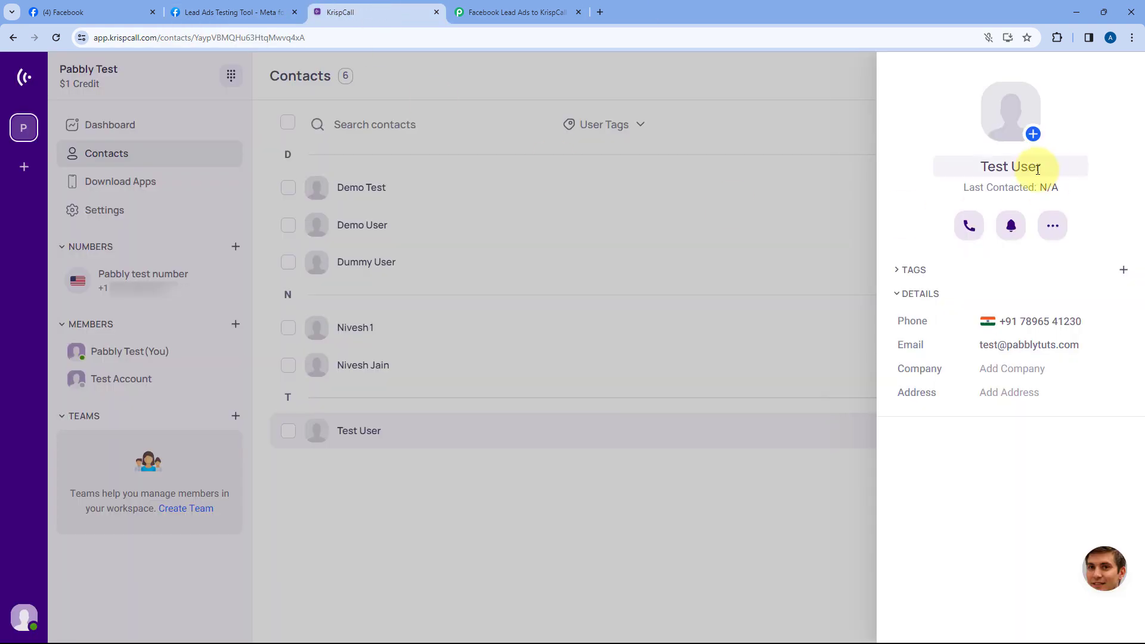
left_click_drag(1056, 167, 960, 170)
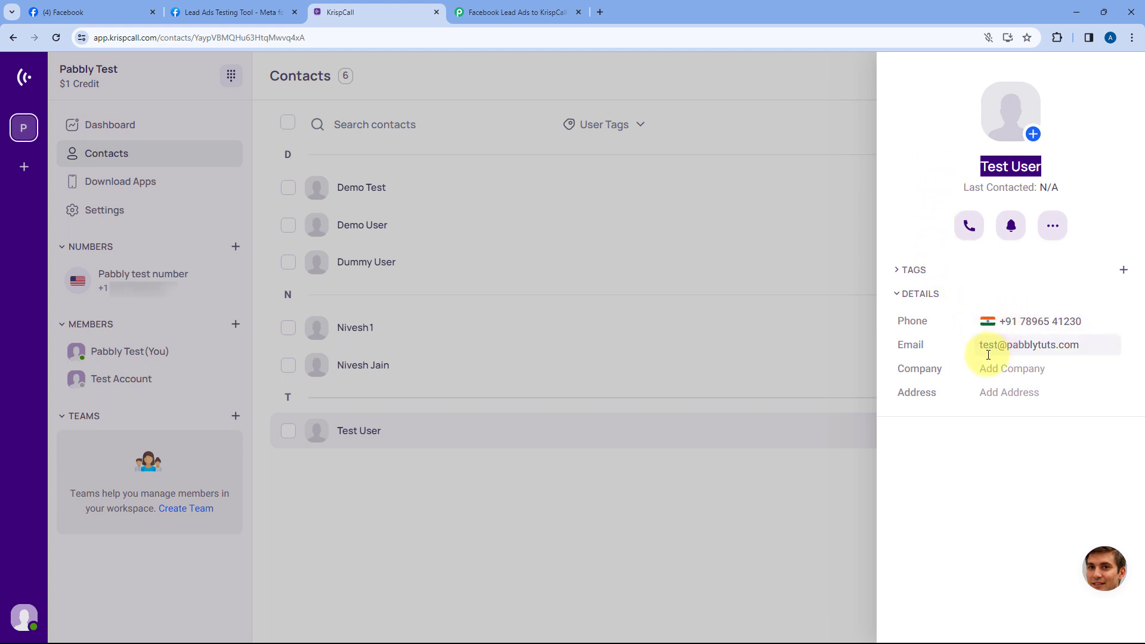
left_click(501, 12)
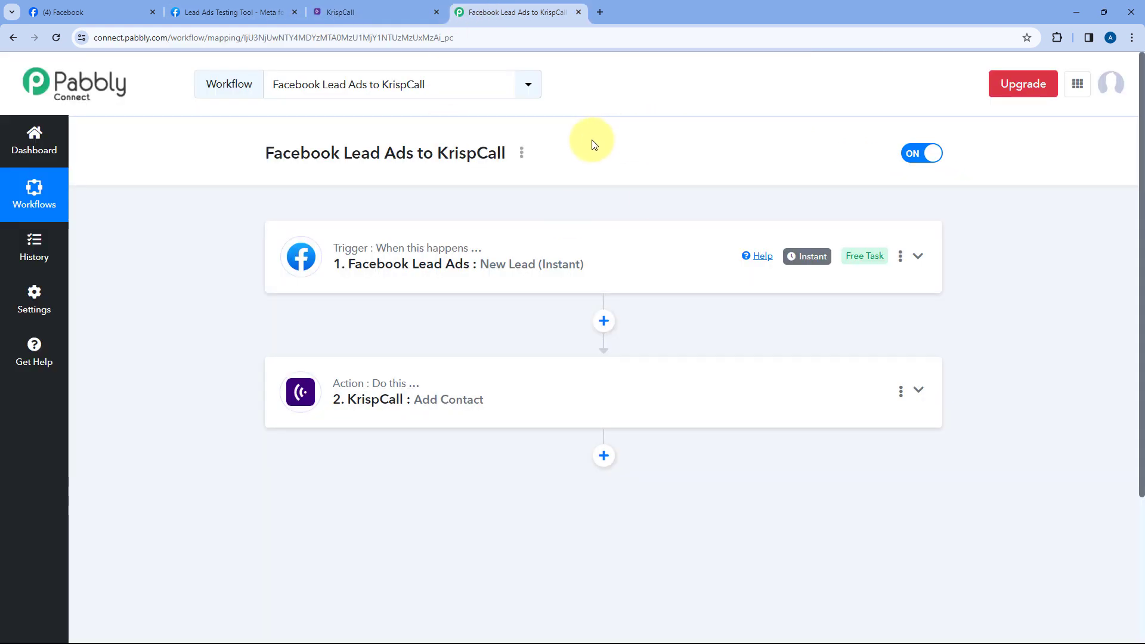